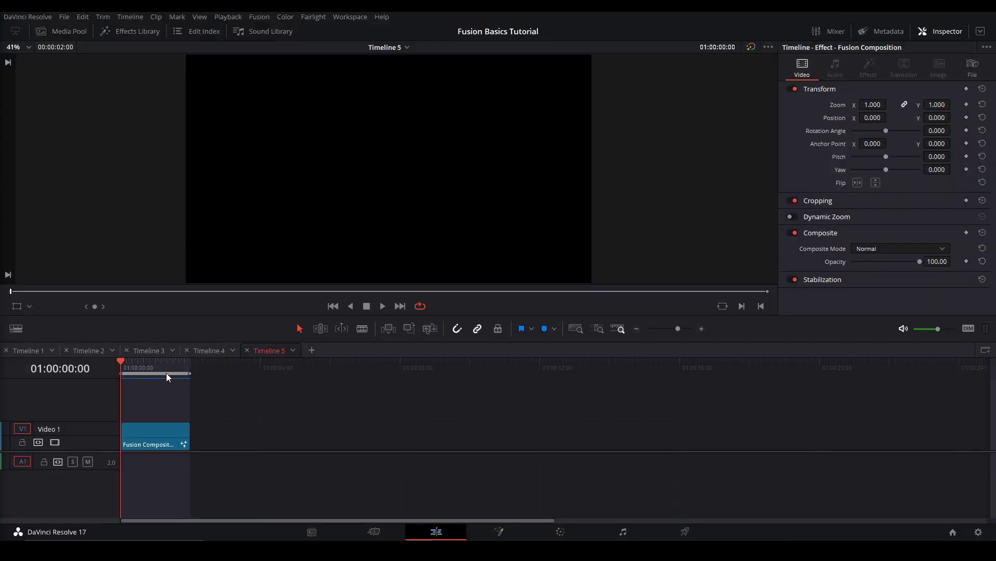
# Step: Play the Hello Fusion Composition clip, then stop with the playhead parked past its end
pyautogui.press('space')
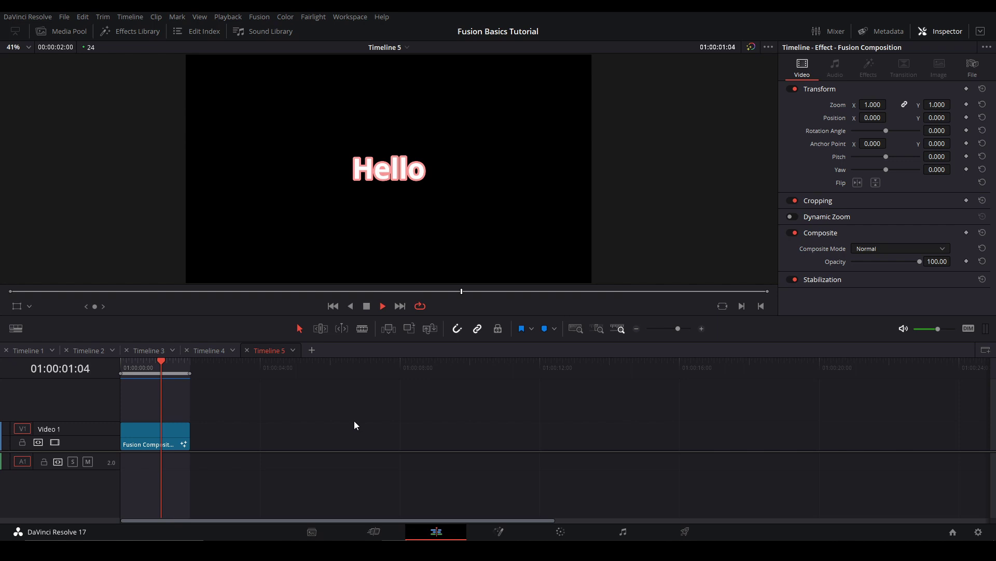
pyautogui.click(205, 370)
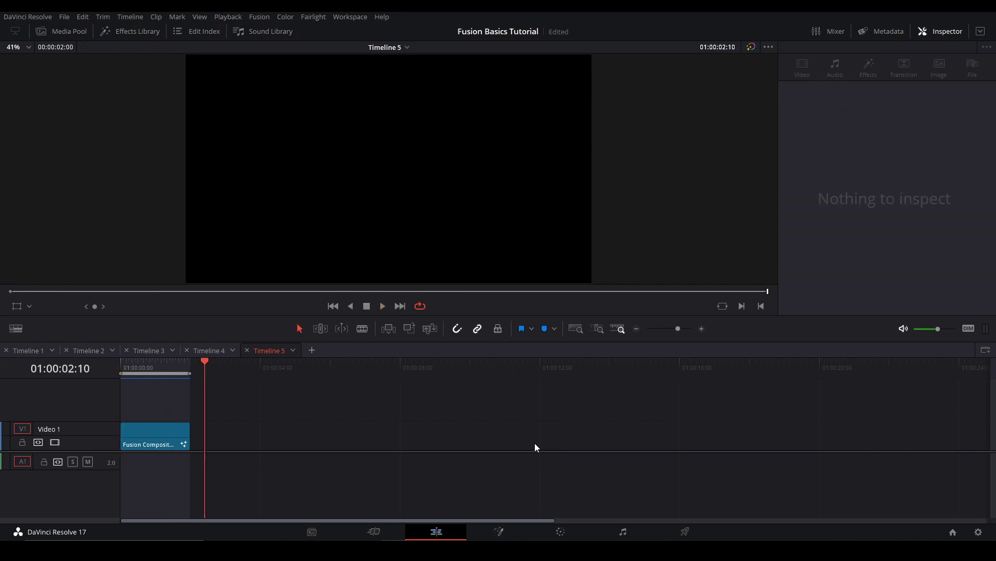
# Step: Drop a Fusion Composition from the Effects Library onto Video 1 after the Hello clip, with the playhead inside it
pyautogui.click(141, 30)
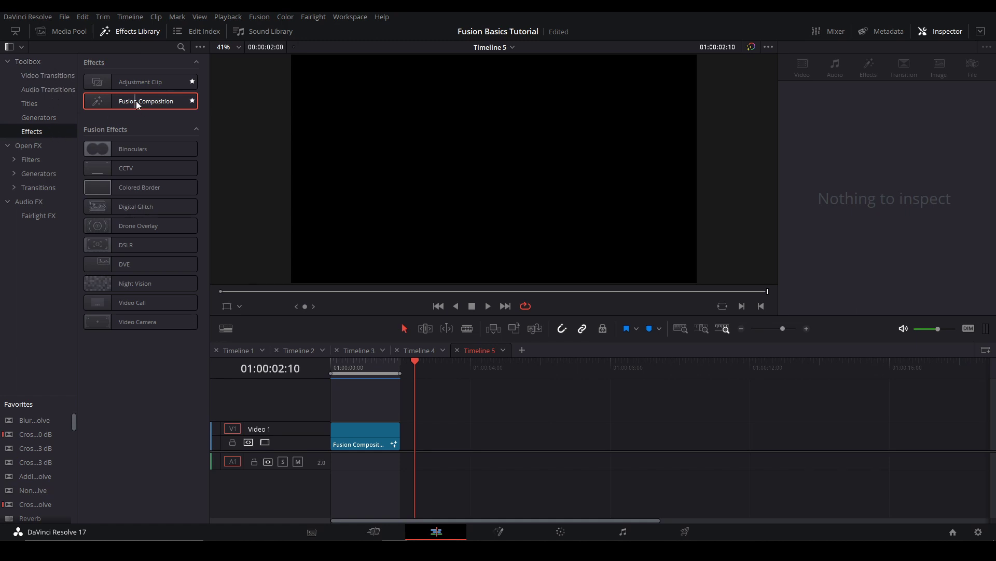
pyautogui.moveTo(136, 100); pyautogui.dragTo(421, 441)
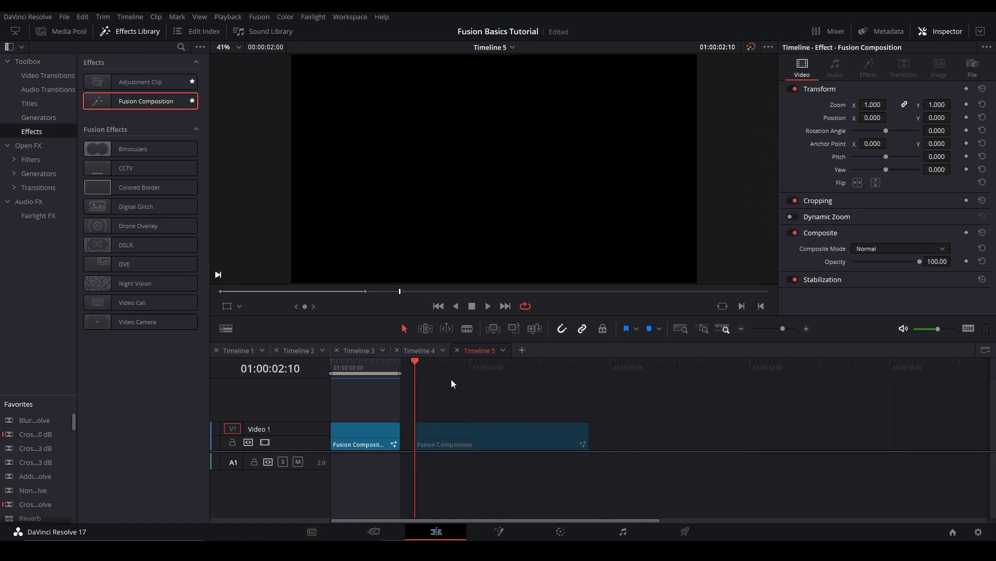
pyautogui.click(454, 383)
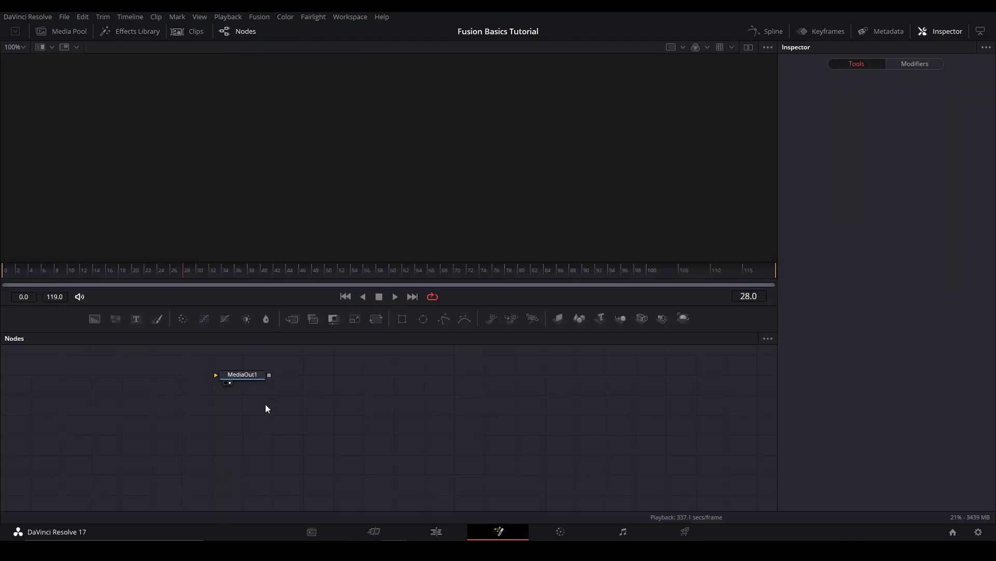
# Step: Add a Background node and connect its output to MediaOut1
pyautogui.moveTo(236, 375); pyautogui.dragTo(433, 421)
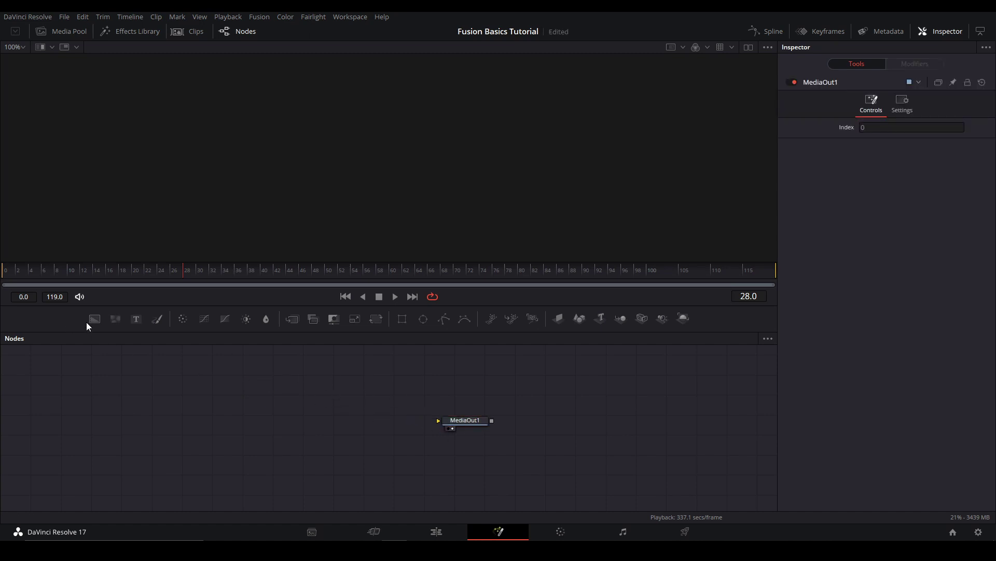
pyautogui.moveTo(95, 320); pyautogui.dragTo(165, 431)
pyautogui.click(156, 435)
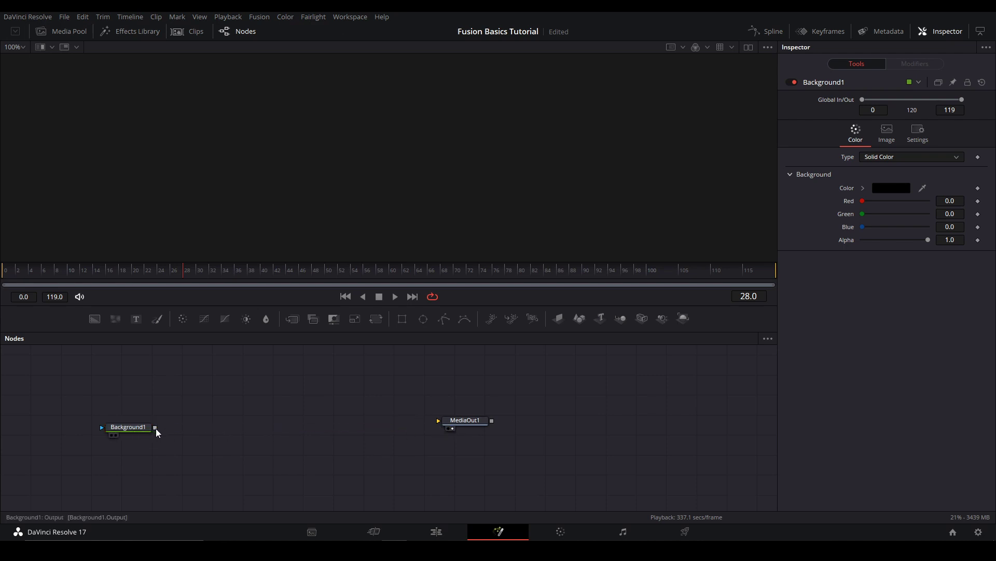
pyautogui.moveTo(156, 427); pyautogui.dragTo(451, 420)
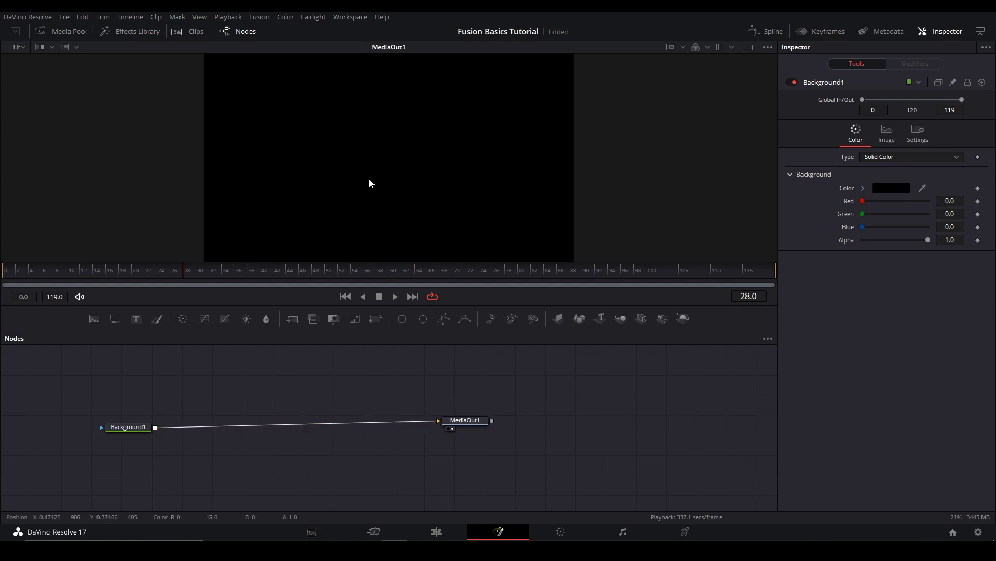
# Step: Try dual viewers showing MediaOut1, then return to a single viewer and tidy the node positions
pyautogui.click(749, 47)
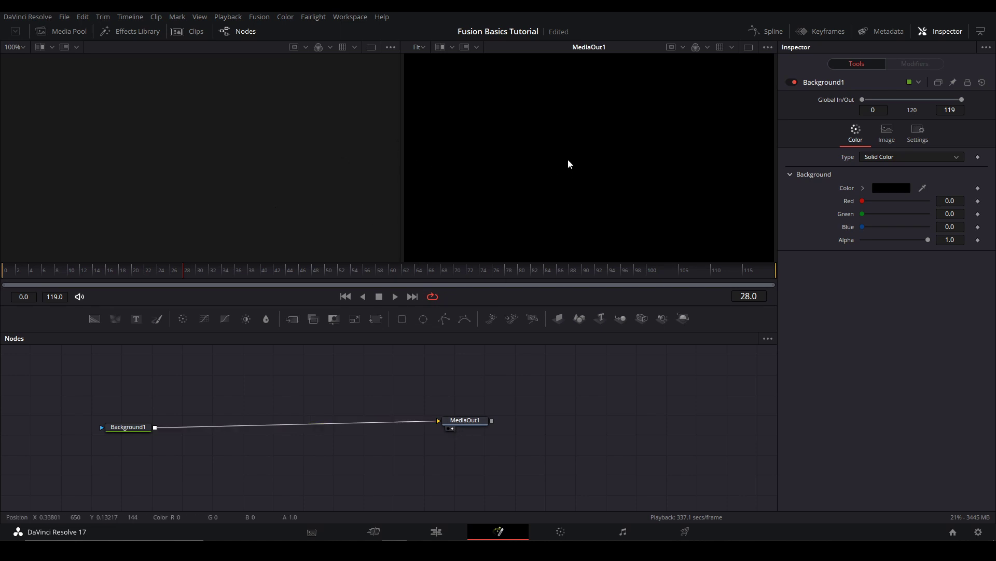
pyautogui.click(475, 425)
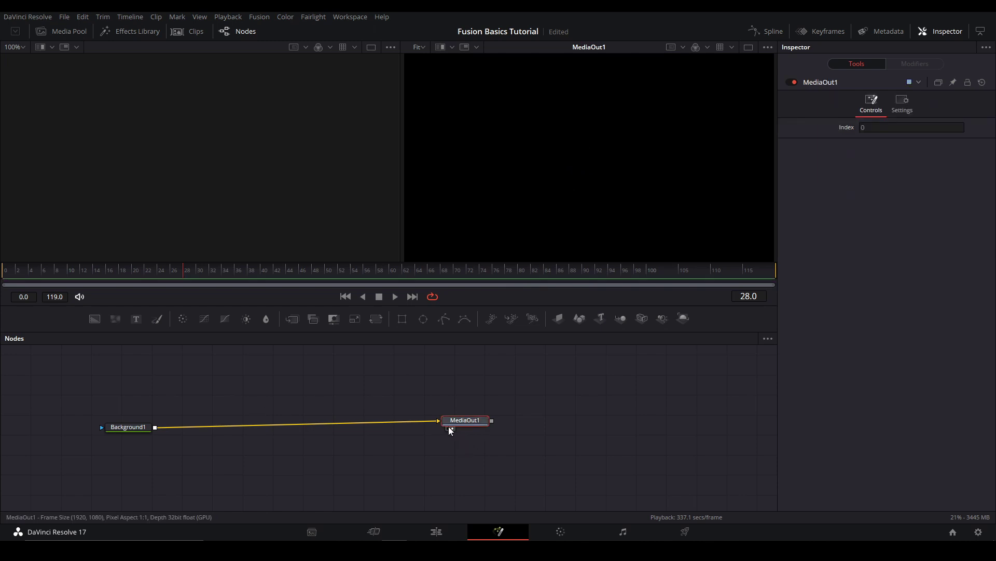
pyautogui.click(451, 428)
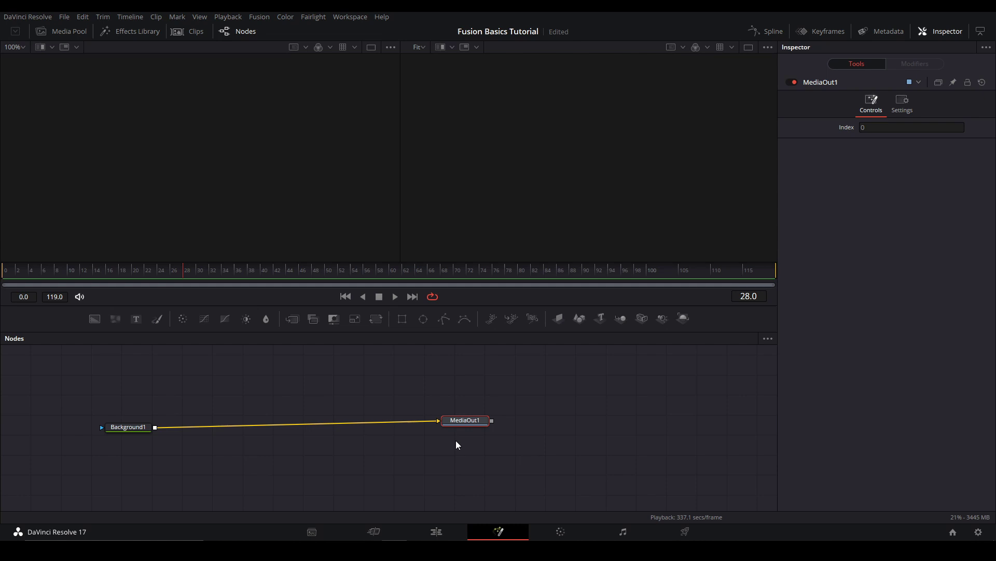
pyautogui.press('2')
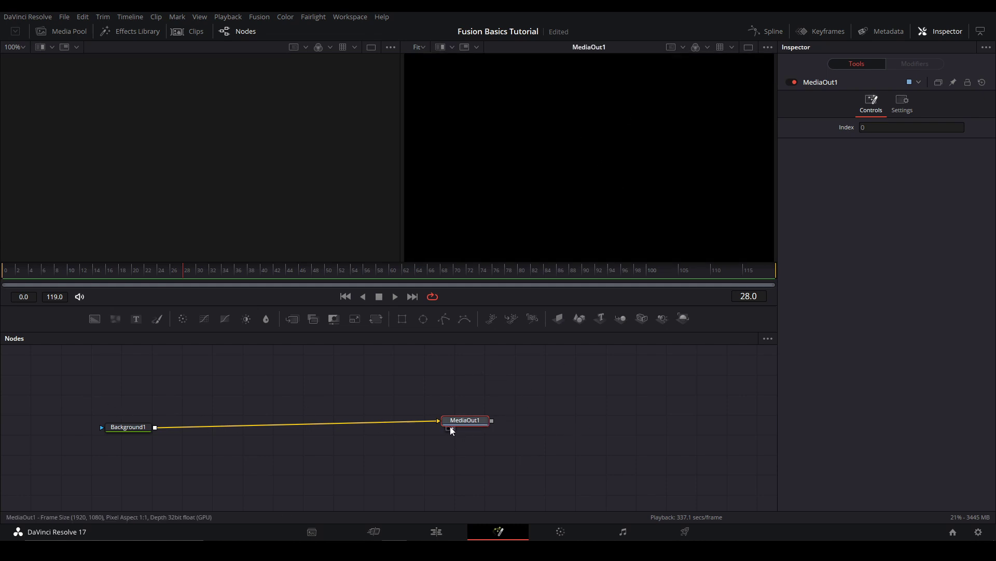
pyautogui.press('1')
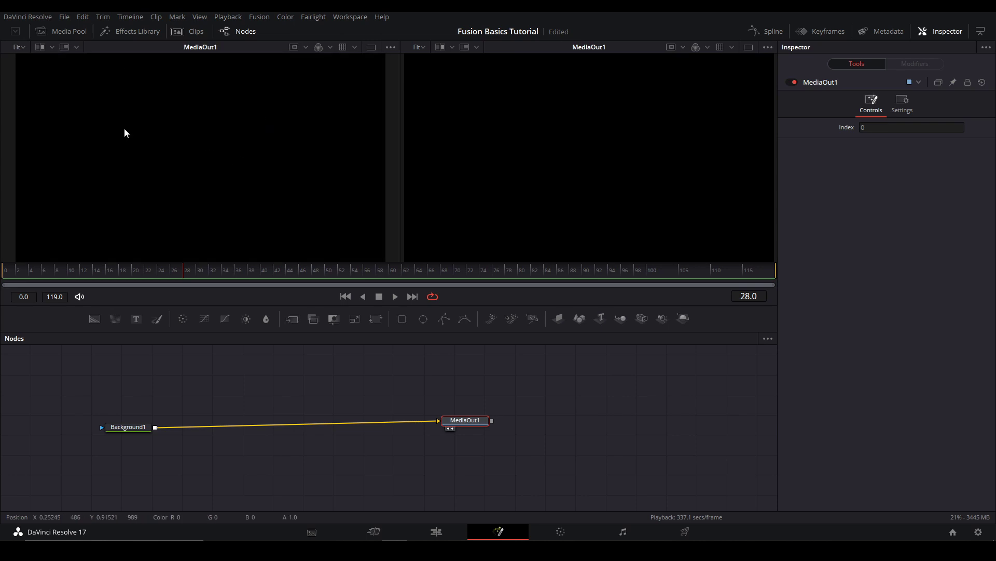
pyautogui.click(748, 48)
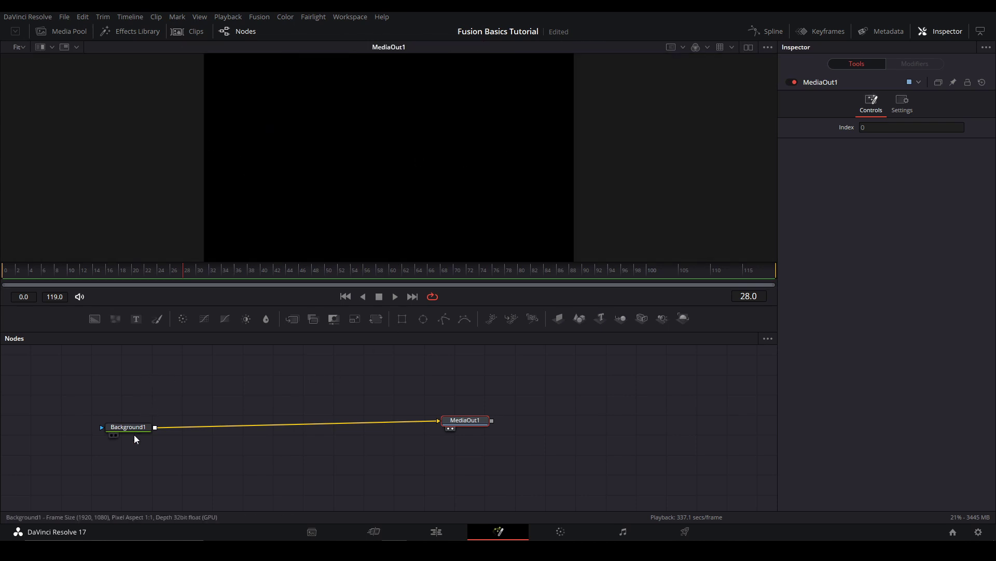
pyautogui.moveTo(139, 428); pyautogui.dragTo(149, 427)
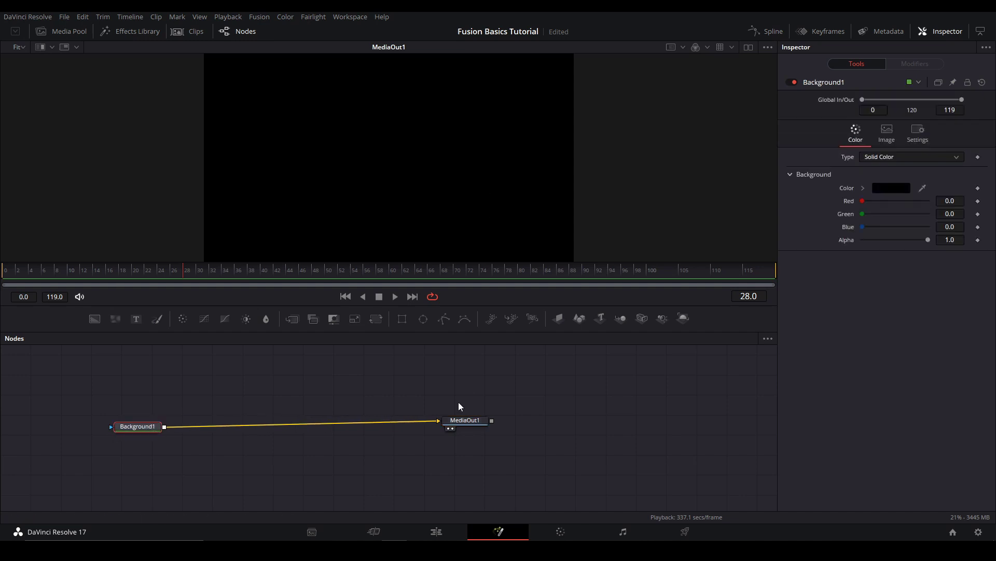
pyautogui.moveTo(458, 425); pyautogui.dragTo(494, 431)
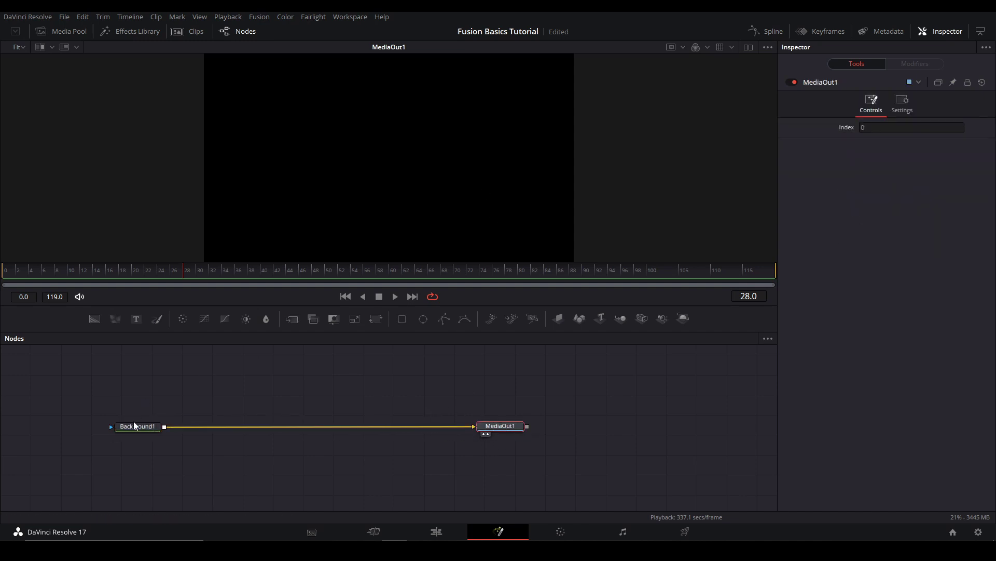
pyautogui.moveTo(134, 426); pyautogui.dragTo(104, 429)
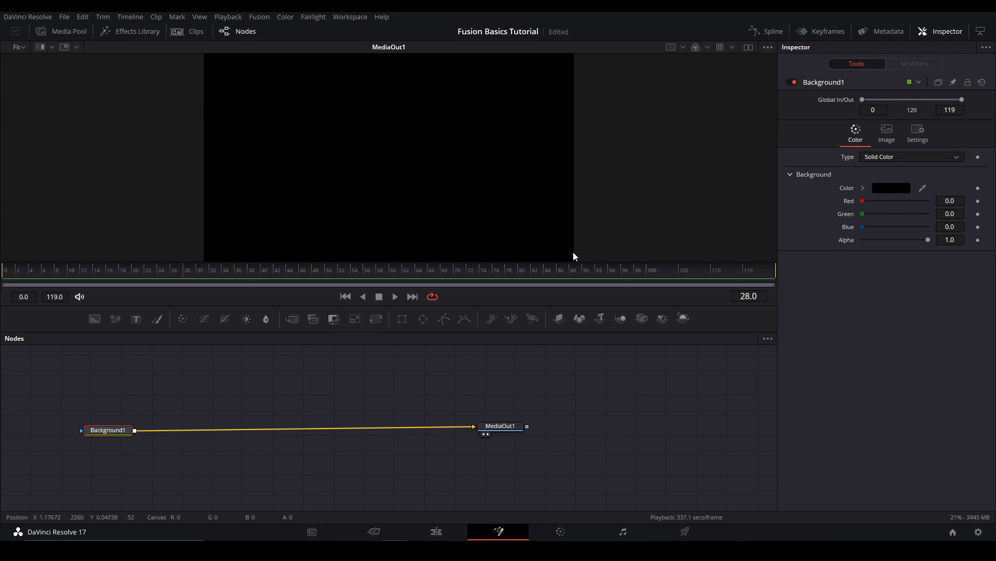
# Step: Test tanjiro.mov as a MediaIn into MediaOut1, then delete it and reconnect Background1
pyautogui.click(77, 35)
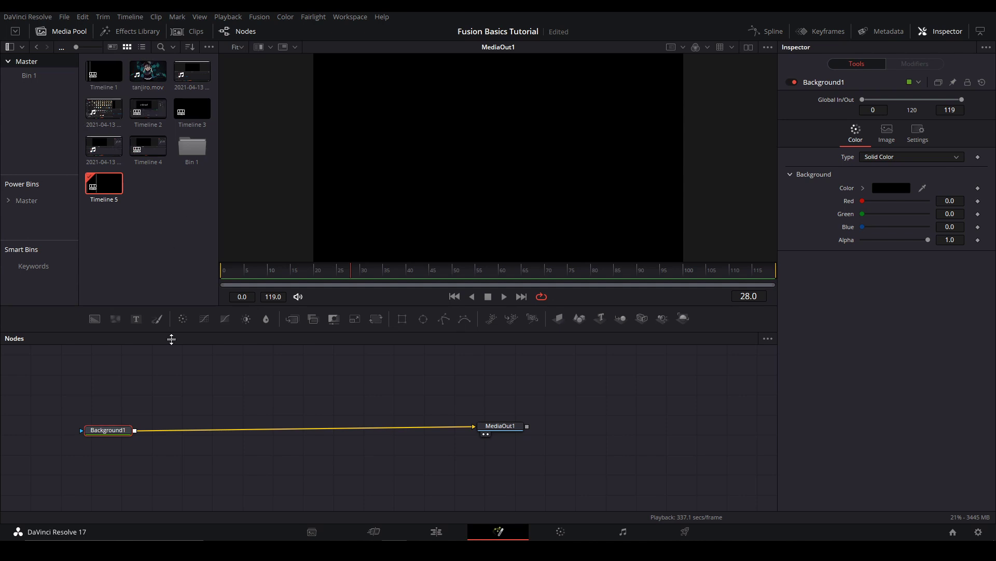
pyautogui.moveTo(148, 71); pyautogui.dragTo(208, 385)
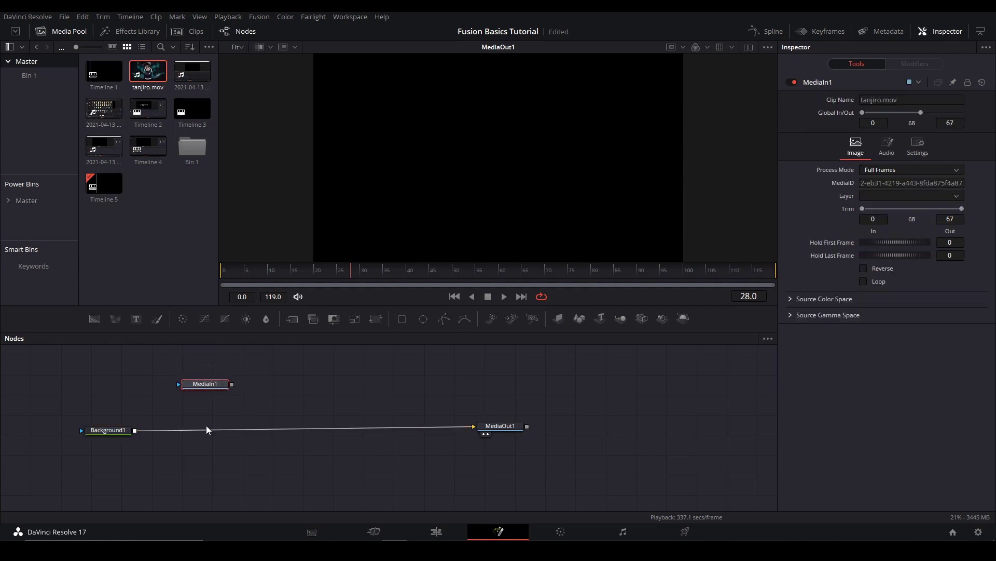
pyautogui.moveTo(427, 429); pyautogui.dragTo(311, 400)
pyautogui.moveTo(231, 384); pyautogui.dragTo(473, 426)
pyautogui.press('space')
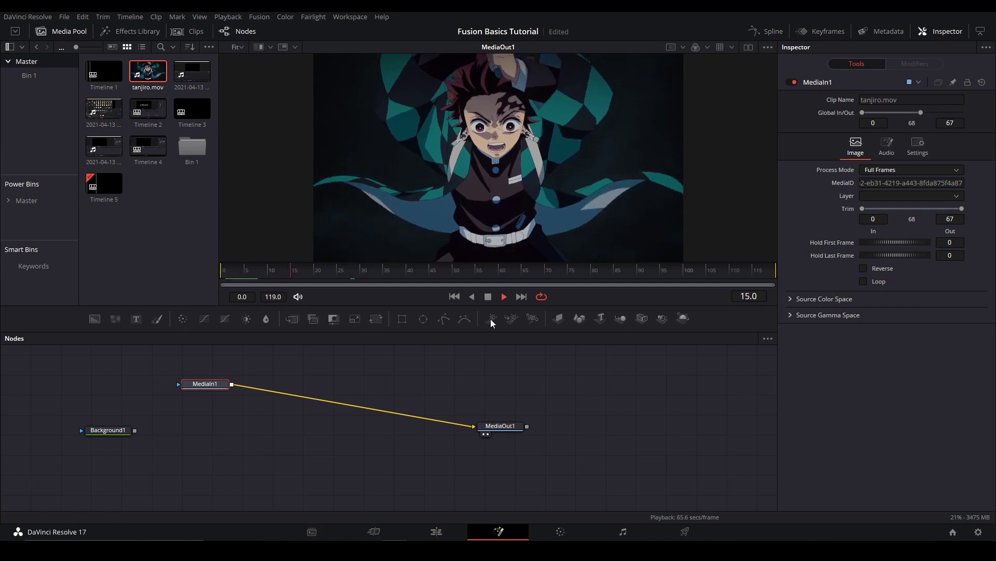
pyautogui.press('Delete')
pyautogui.moveTo(135, 431); pyautogui.dragTo(474, 426)
# Step: Close the Media Pool and browse the Fusion Tools categories in the Effects Library
pyautogui.click(78, 33)
pyautogui.click(121, 32)
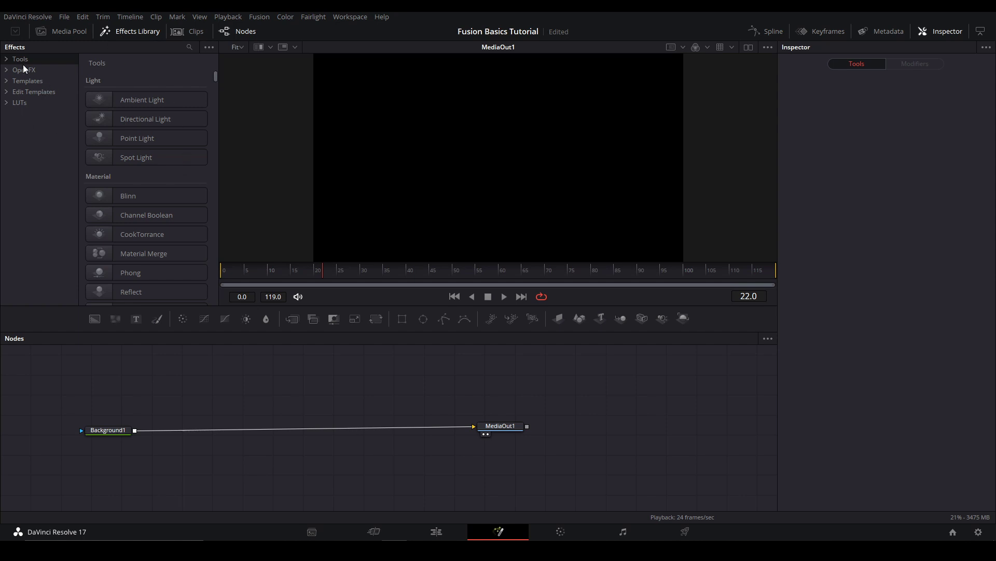
pyautogui.scroll(-15, 131, 180)
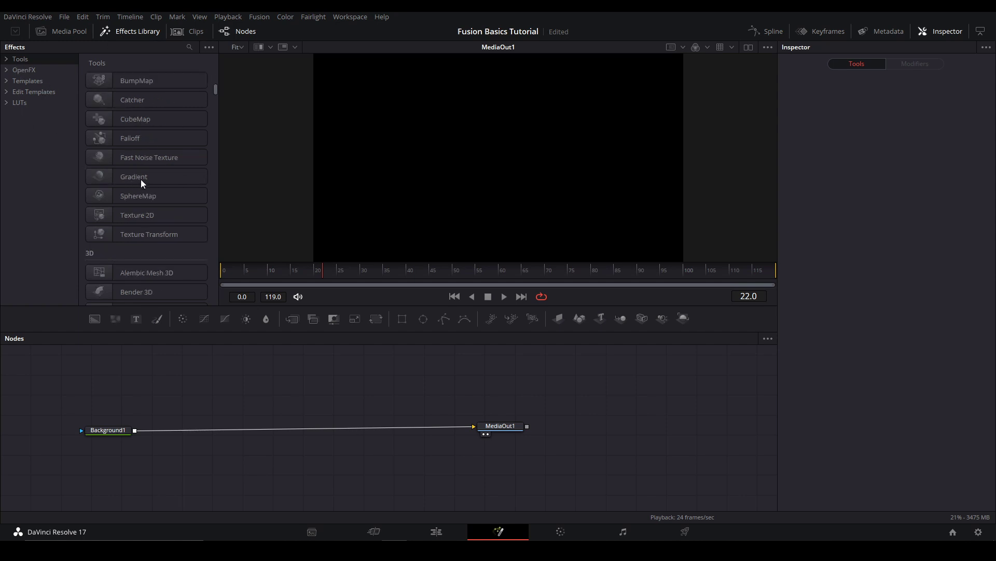
pyautogui.scroll(-10, 131, 181)
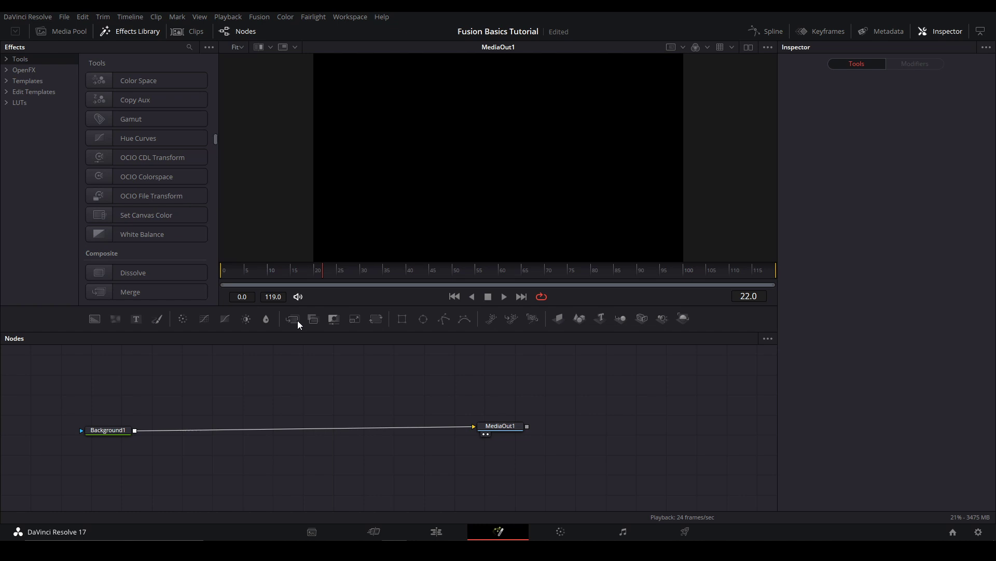
pyautogui.click(117, 35)
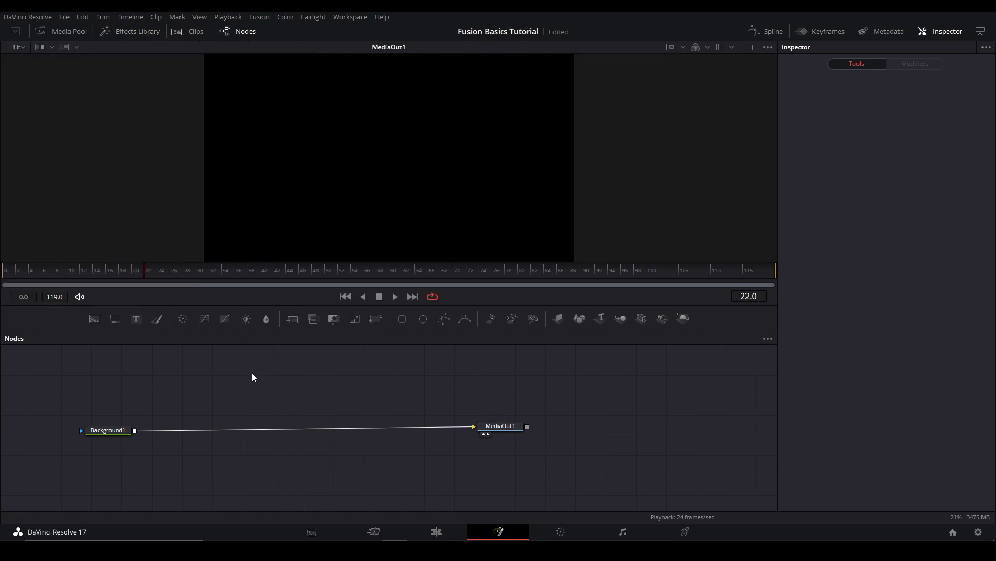
pyautogui.hotkey('shift', 'space')
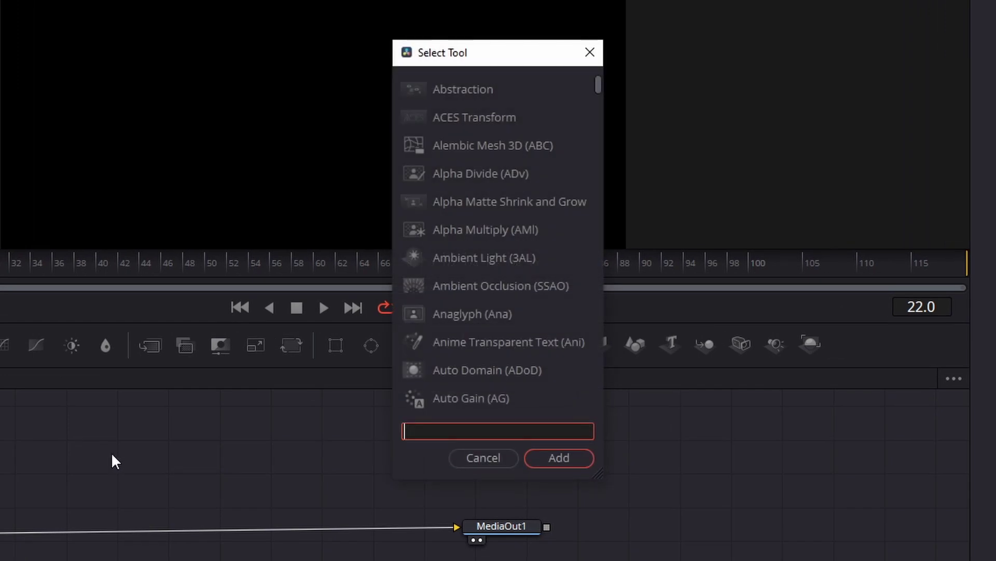
pyautogui.scroll(-3, 569, 107)
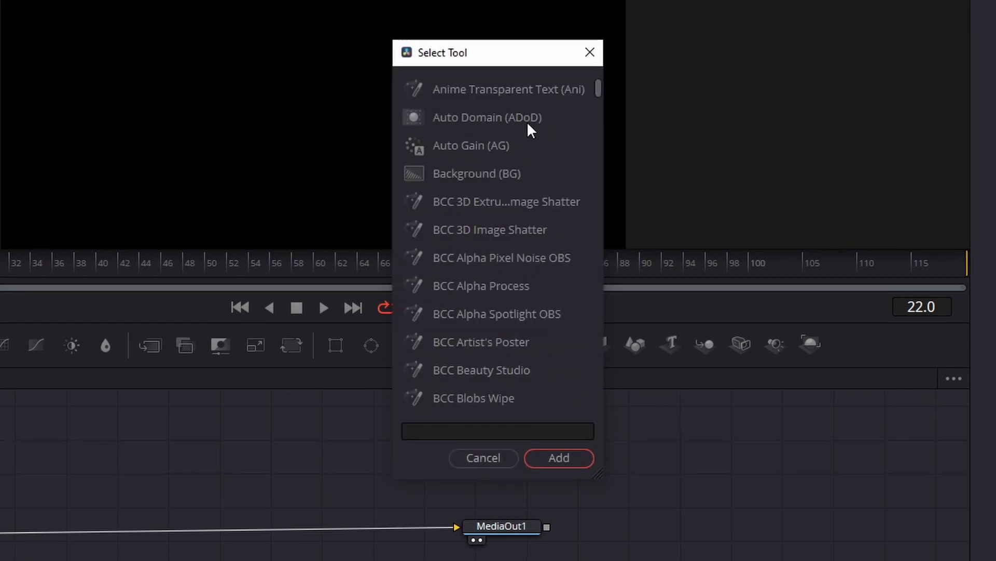
pyautogui.scroll(-1, 543, 278)
pyautogui.scroll(-9, 542, 278)
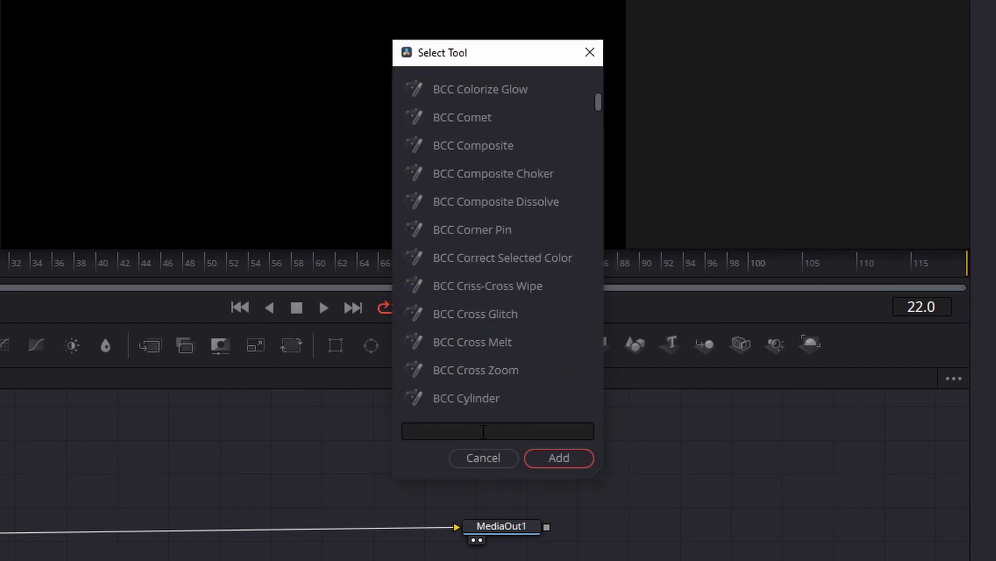
pyautogui.click(482, 430)
pyautogui.write('tran')
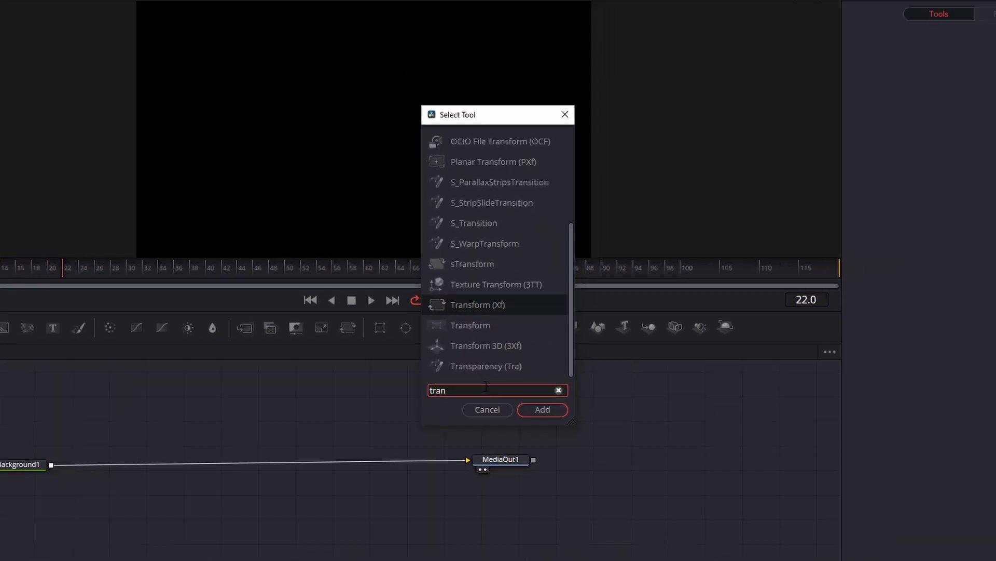
pyautogui.click(483, 457)
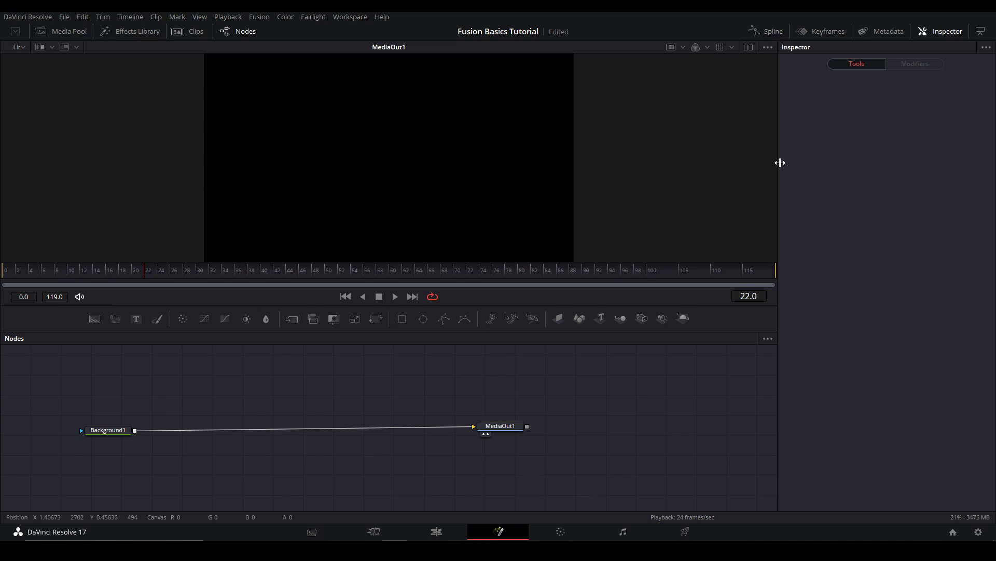
# Step: Select Background1 and review its Inspector color, image size and opacity settings
pyautogui.click(829, 32)
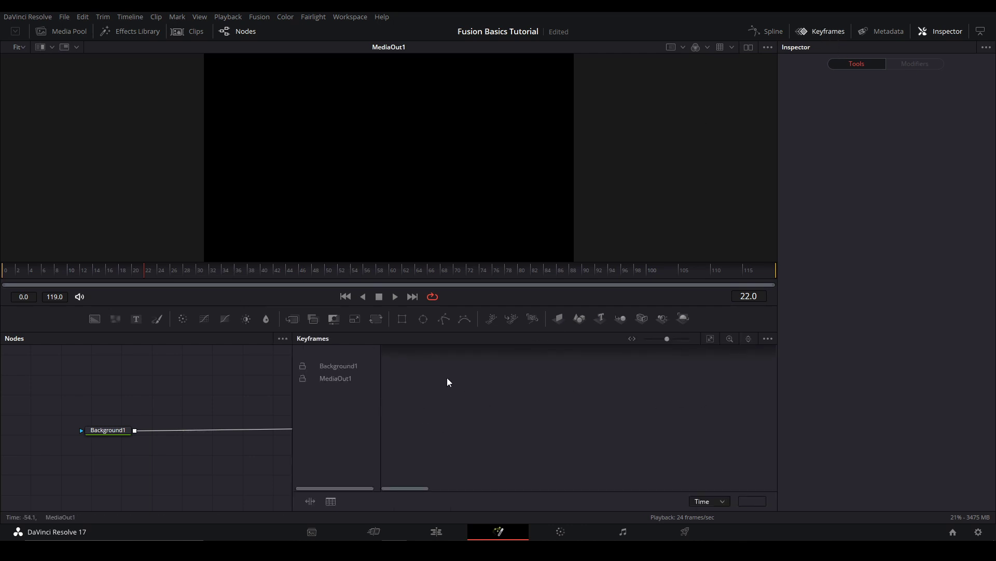
pyautogui.click(836, 33)
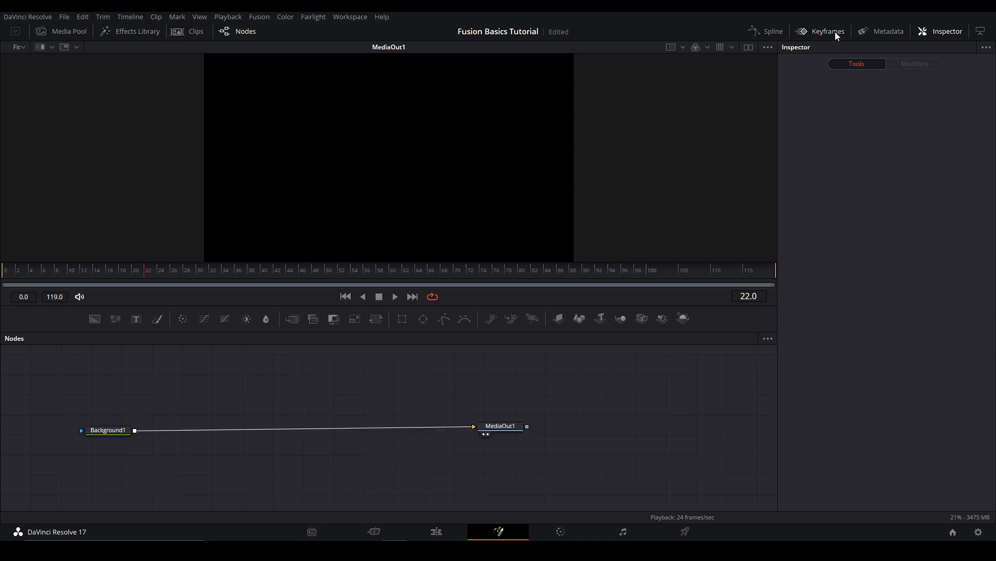
pyautogui.click(934, 32)
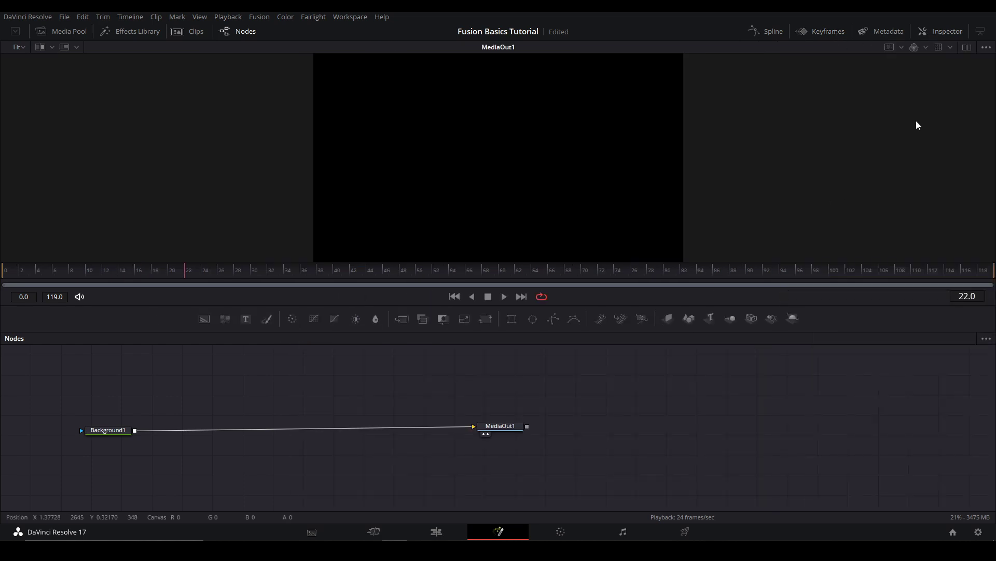
pyautogui.click(942, 32)
pyautogui.click(103, 429)
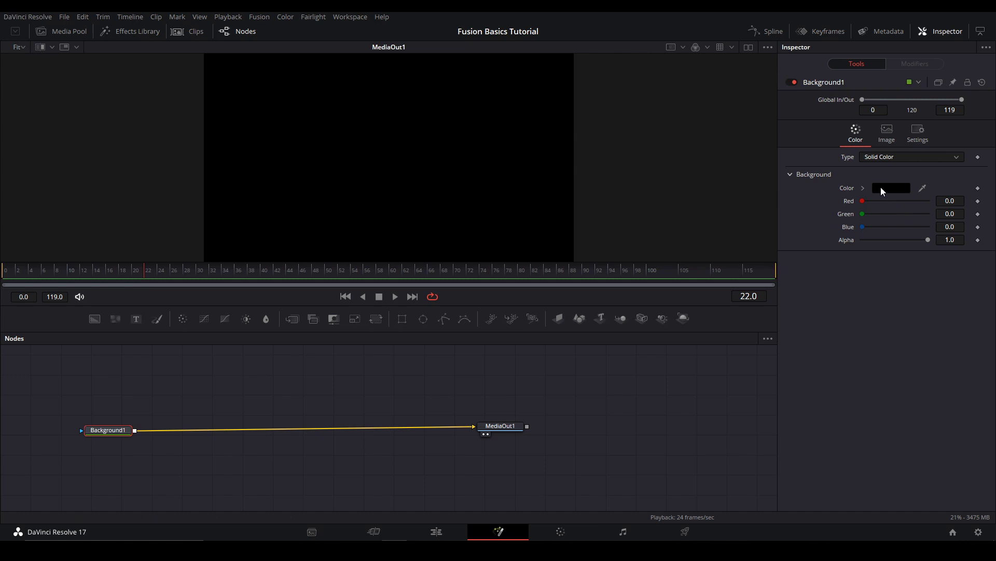
pyautogui.click(882, 135)
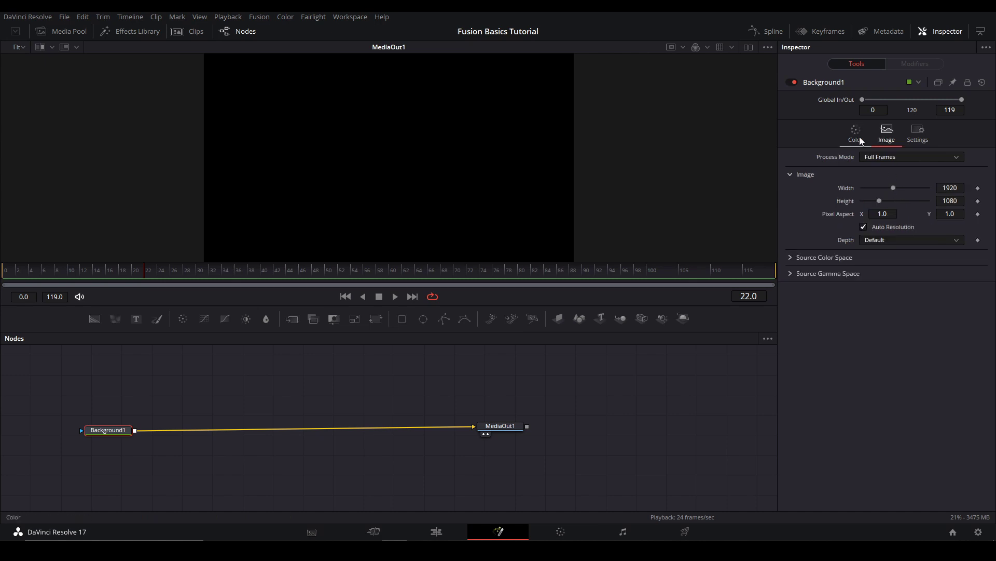
pyautogui.click(859, 138)
pyautogui.moveTo(927, 240)
pyautogui.mouseDown()
pyautogui.moveTo(839, 249)
pyautogui.moveTo(937, 242)
pyautogui.mouseUp()
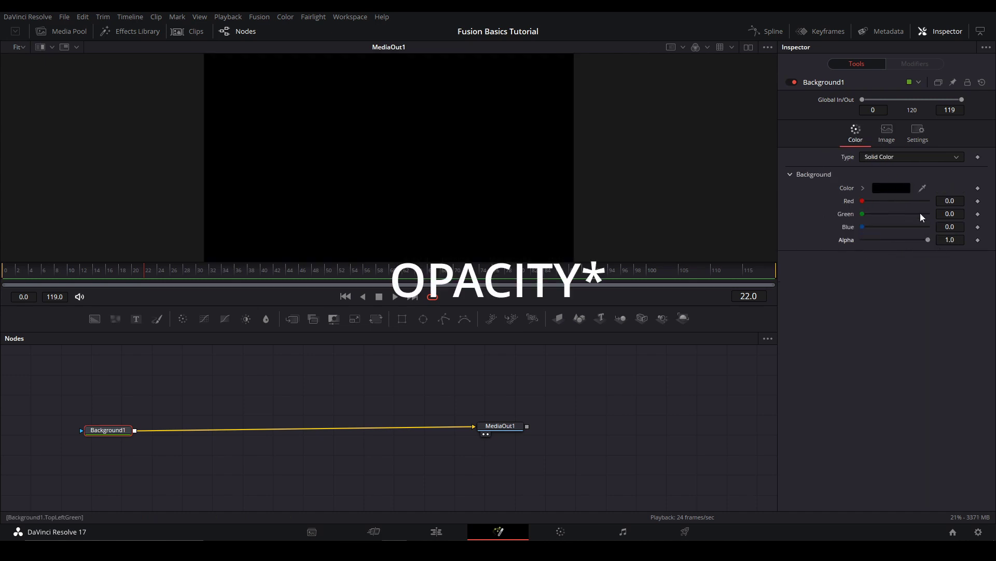
# Step: Set Background1's color to dark red #8a1b1d and apply it
pyautogui.click(883, 188)
pyautogui.moveTo(555, 234); pyautogui.dragTo(478, 198)
pyautogui.moveTo(614, 238); pyautogui.dragTo(607, 225)
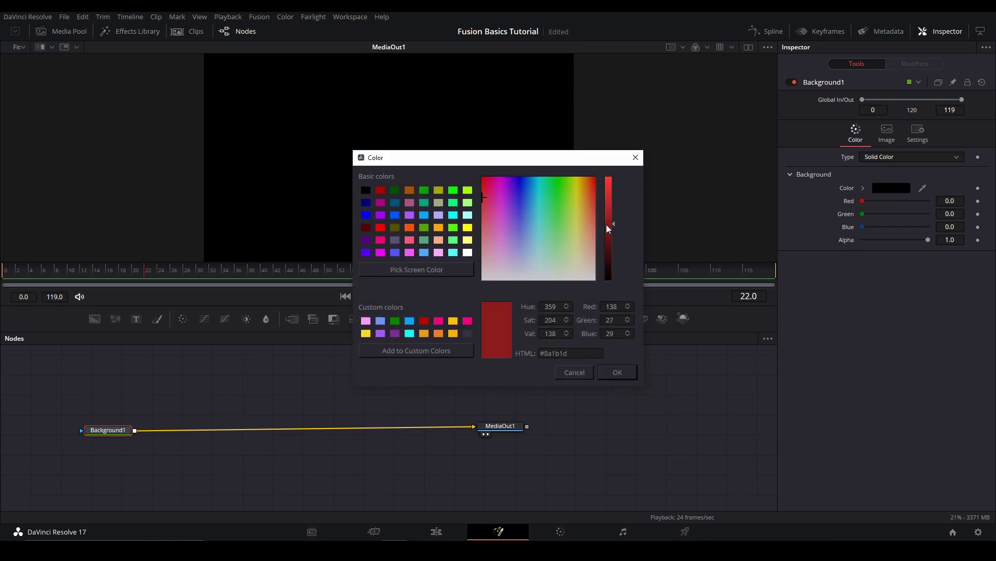
pyautogui.click(618, 372)
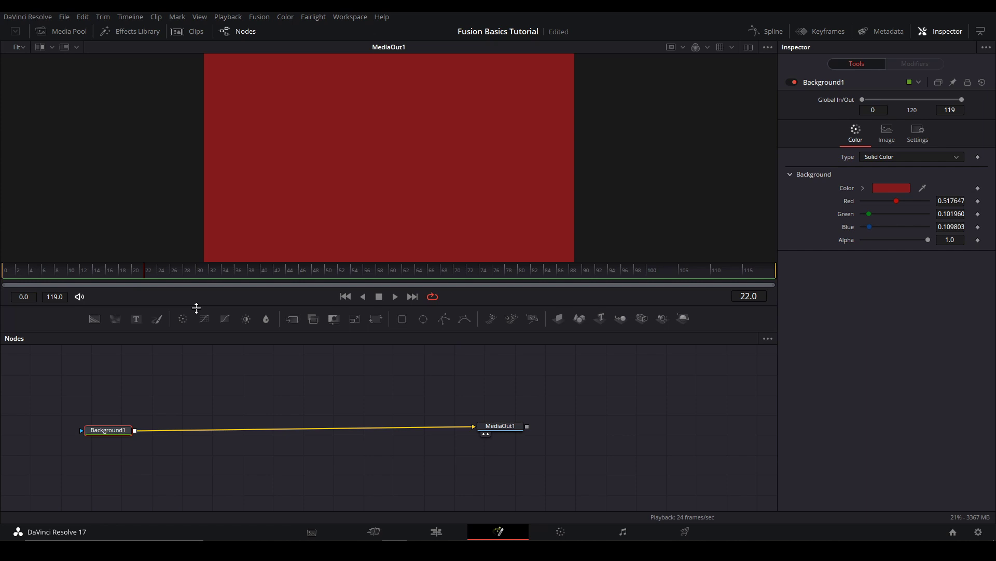
pyautogui.click(230, 406)
pyautogui.moveTo(361, 401); pyautogui.dragTo(368, 430)
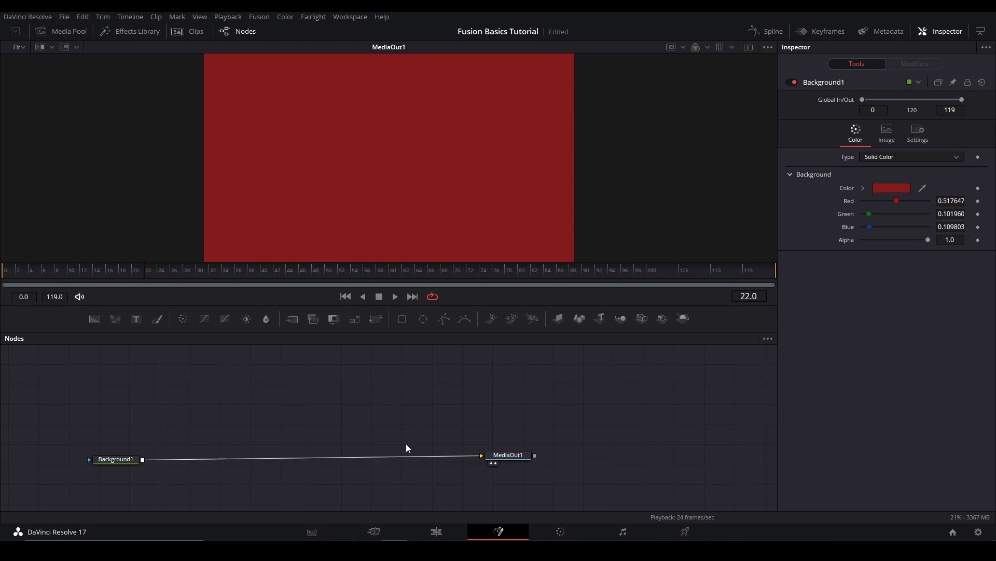
# Step: Add a Merge node and route Background1 through Merge1 into MediaOut1
pyautogui.moveTo(452, 387); pyautogui.dragTo(306, 454)
pyautogui.moveTo(309, 415); pyautogui.dragTo(308, 421)
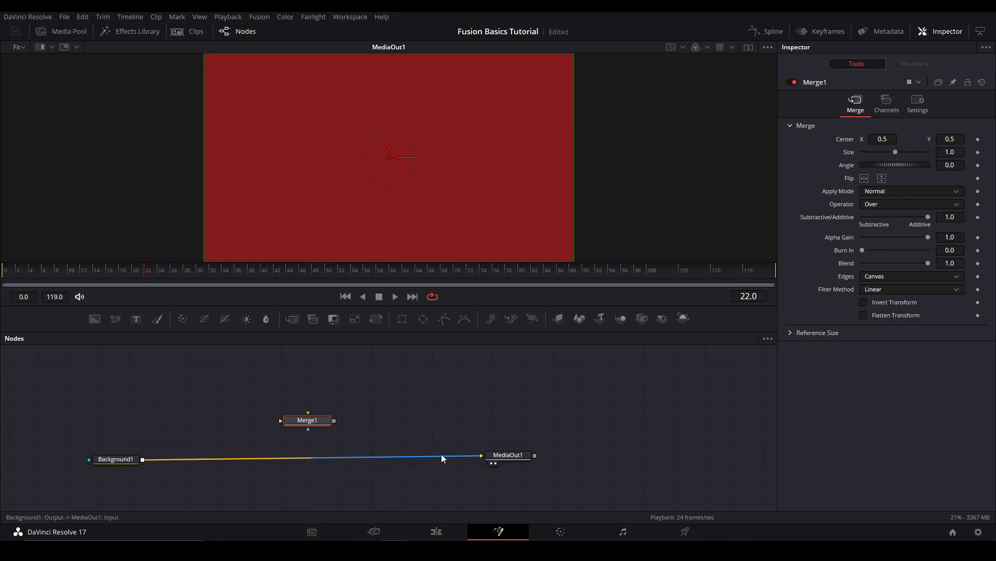
pyautogui.moveTo(442, 455); pyautogui.dragTo(232, 460)
pyautogui.moveTo(142, 459); pyautogui.dragTo(486, 455)
pyautogui.moveTo(317, 423); pyautogui.dragTo(313, 450)
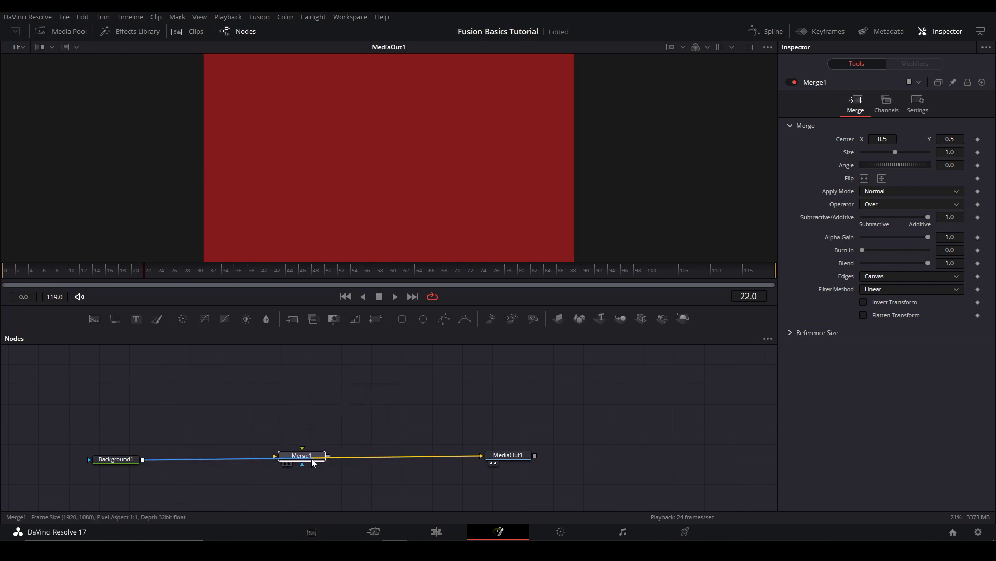
# Step: Select Merge1 and point out its foreground, background and mask inputs
pyautogui.click(312, 459)
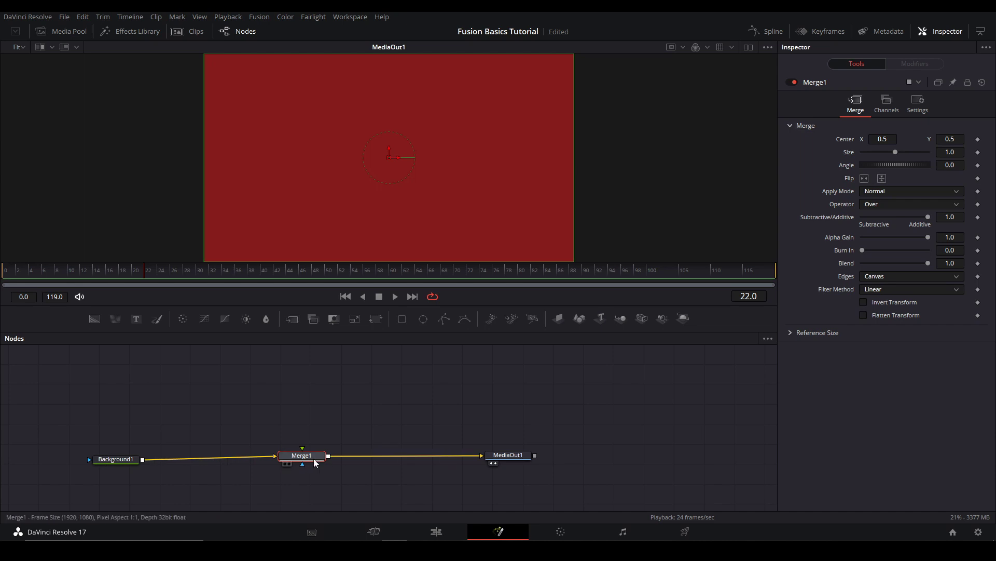
pyautogui.moveTo(313, 462)
pyautogui.mouseDown()
pyautogui.moveTo(406, 419)
pyautogui.moveTo(322, 462)
pyautogui.moveTo(332, 462)
pyautogui.mouseUp()
pyautogui.scroll(5, 423, 397)
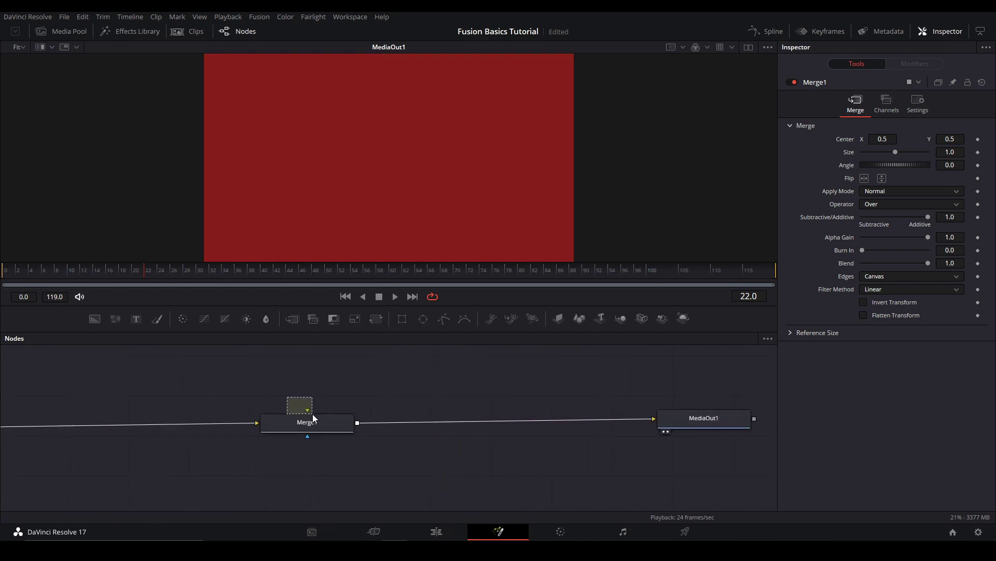
pyautogui.moveTo(312, 414); pyautogui.dragTo(317, 416)
pyautogui.moveTo(226, 405)
pyautogui.mouseDown()
pyautogui.moveTo(257, 434)
pyautogui.moveTo(333, 432)
pyautogui.moveTo(391, 448)
pyautogui.mouseUp()
pyautogui.scroll(-5, 378, 394)
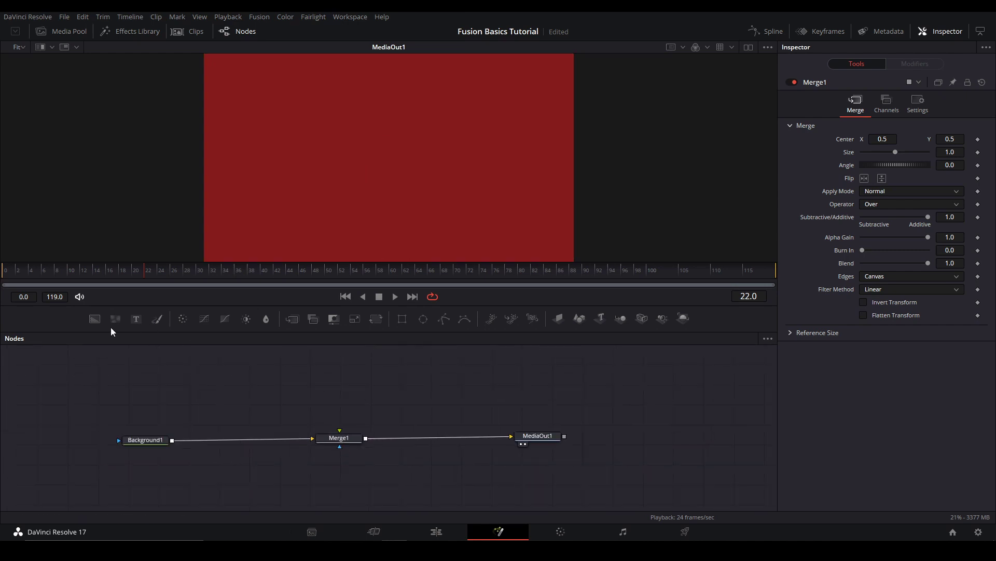
# Step: Feed a Text node reading 'erererre' into Merge1's foreground and enlarge it to size 0.2126
pyautogui.moveTo(142, 318); pyautogui.dragTo(349, 435)
pyautogui.moveTo(337, 391); pyautogui.dragTo(364, 379)
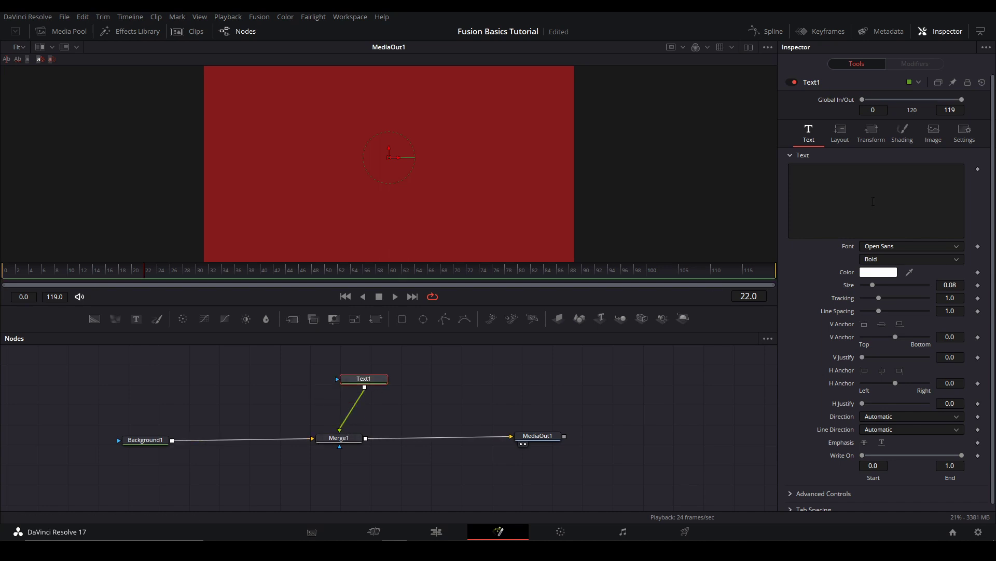
pyautogui.click(865, 194)
pyautogui.write('erererre')
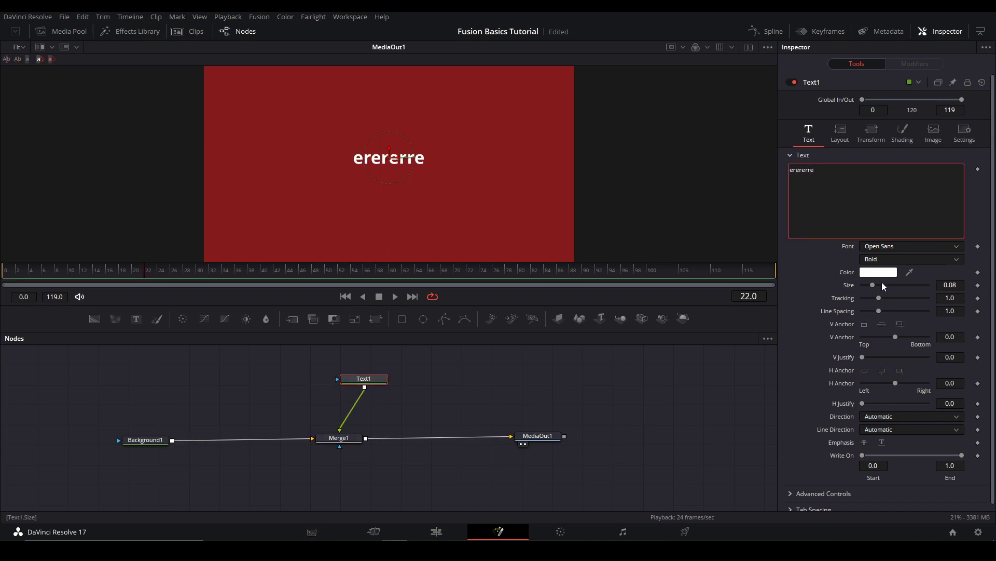
pyautogui.click(873, 285)
pyautogui.moveTo(873, 286); pyautogui.dragTo(891, 288)
pyautogui.click(487, 381)
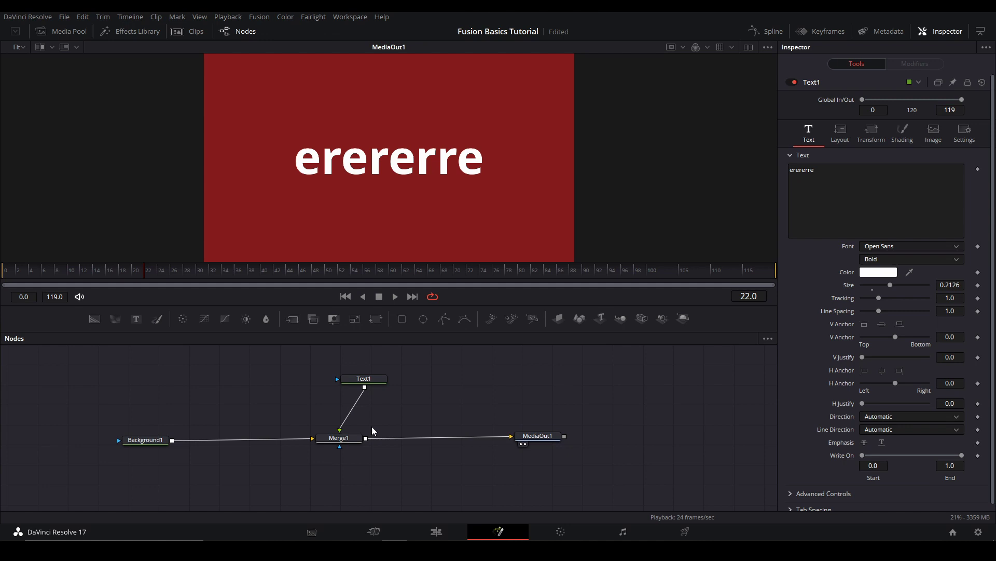
# Step: Pan the node graph to bring Background1, Merge1 and Text1 into view, checking Background1's settings
pyautogui.scroll(5, 422, 398)
pyautogui.moveTo(406, 414); pyautogui.dragTo(344, 414)
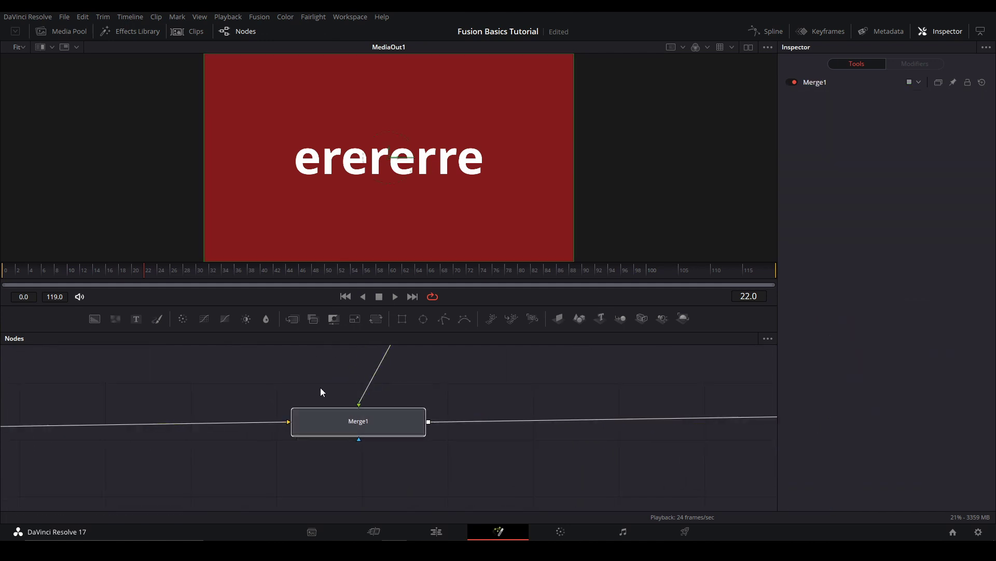
pyautogui.moveTo(297, 389); pyautogui.dragTo(272, 440)
pyautogui.moveTo(347, 485); pyautogui.dragTo(384, 428)
pyautogui.moveTo(541, 441); pyautogui.dragTo(455, 418)
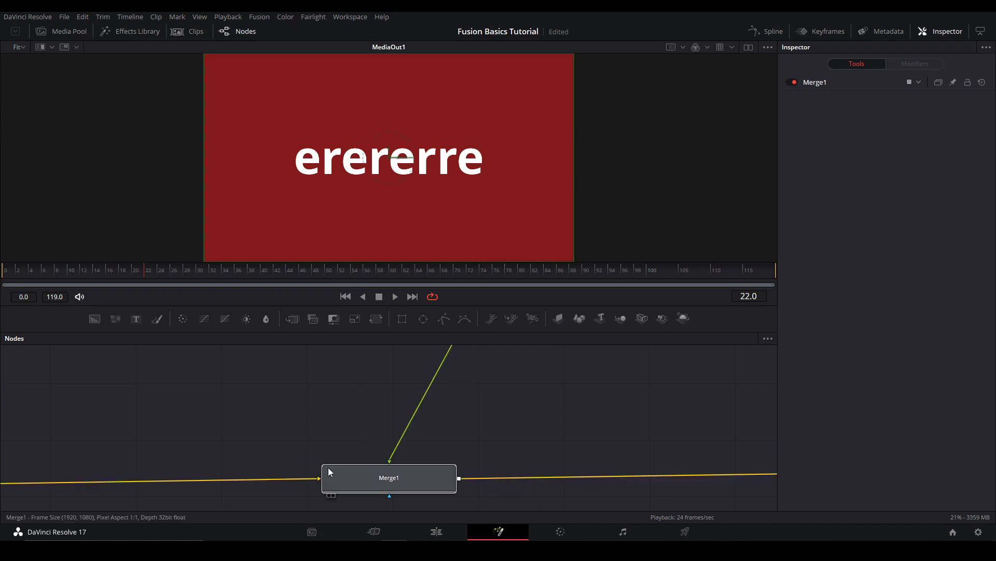
pyautogui.moveTo(328, 467); pyautogui.dragTo(544, 437)
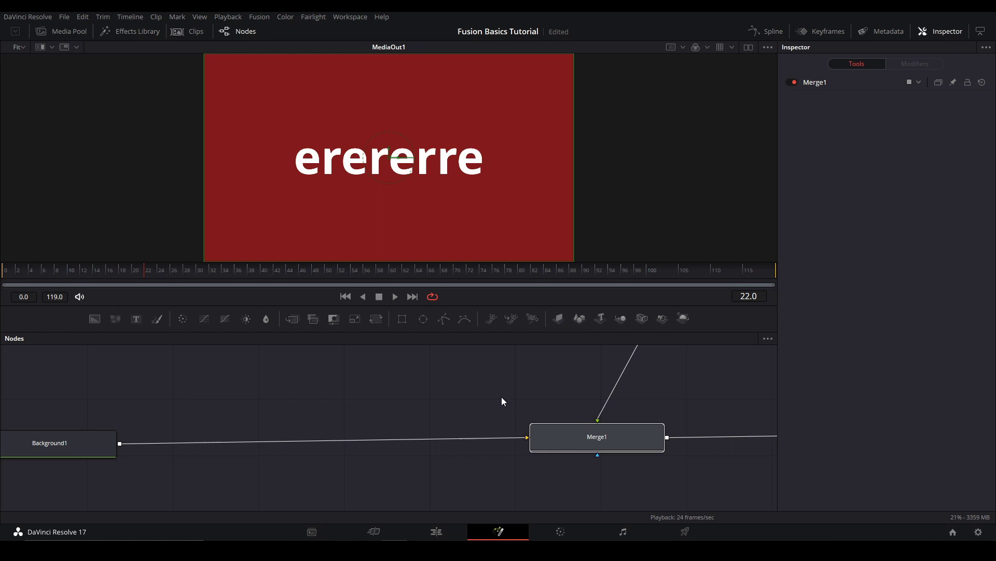
pyautogui.click(98, 444)
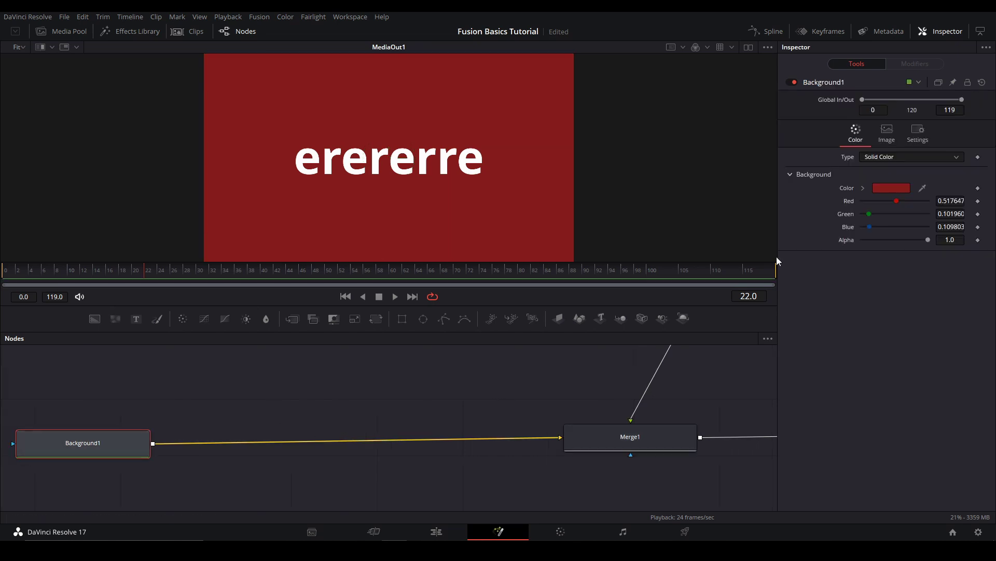
pyautogui.moveTo(558, 357); pyautogui.dragTo(418, 351)
pyautogui.moveTo(489, 407); pyautogui.dragTo(447, 440)
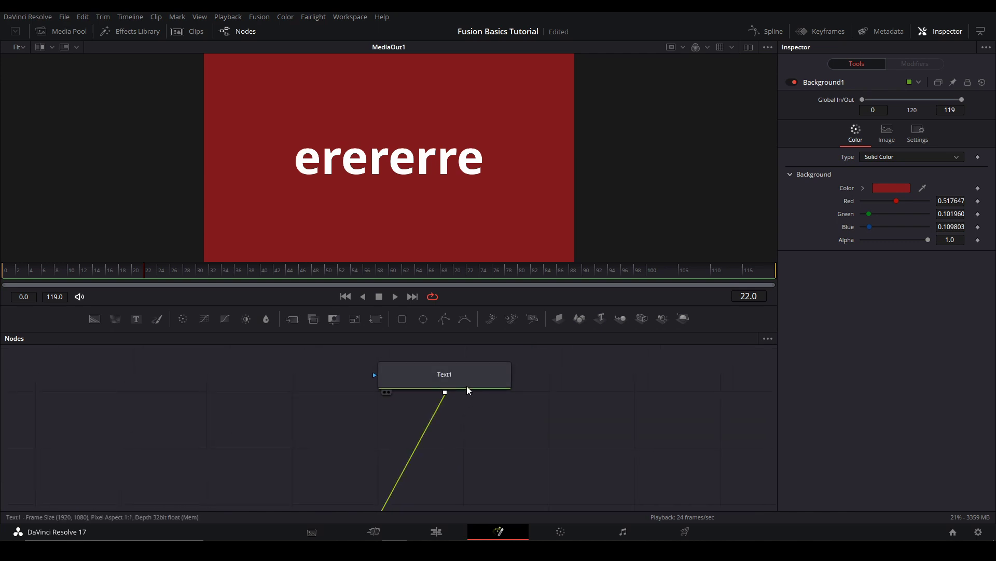
pyautogui.moveTo(392, 508); pyautogui.dragTo(427, 438)
pyautogui.scroll(-2, 475, 431)
# Step: Swap Merge1's inputs with Ctrl+T, and test then undo a partly transparent red background
pyautogui.click(463, 452)
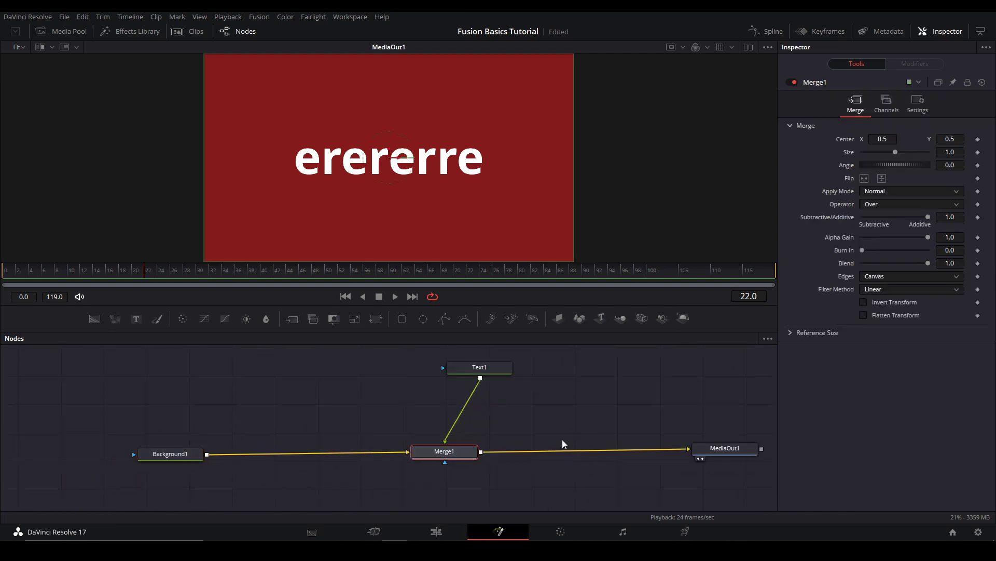
pyautogui.hotkey('ctrl', 't')
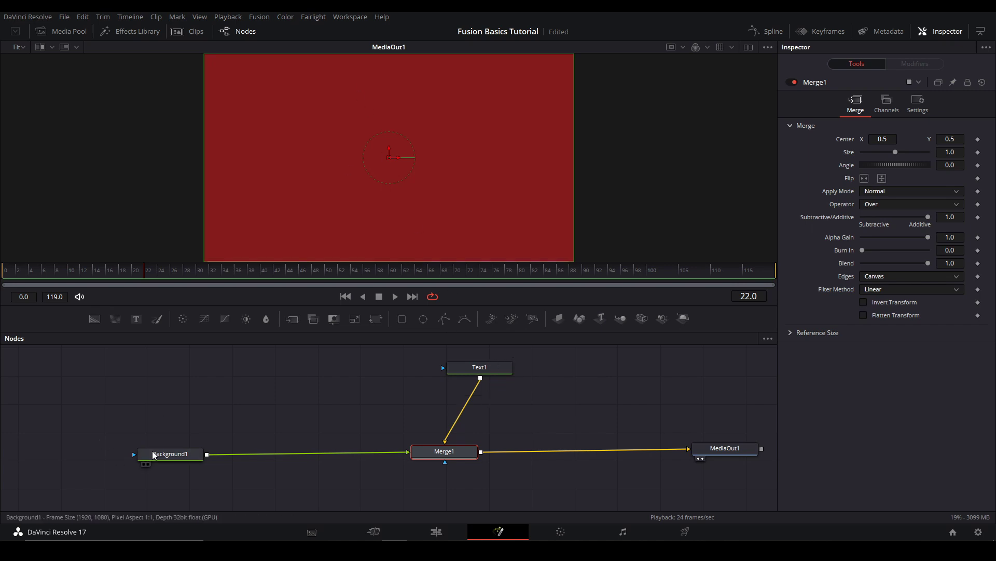
pyautogui.click(165, 454)
pyautogui.moveTo(928, 239); pyautogui.dragTo(887, 240)
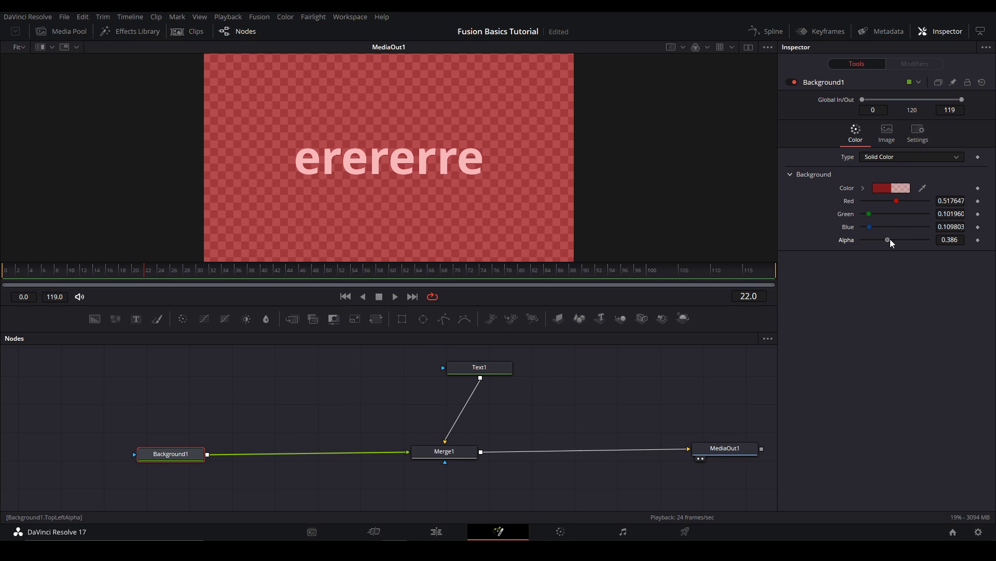
pyautogui.hotkey('ctrl', 'z')
# Step: Position the Text1 node above Merge1 and deselect it
pyautogui.click(444, 451)
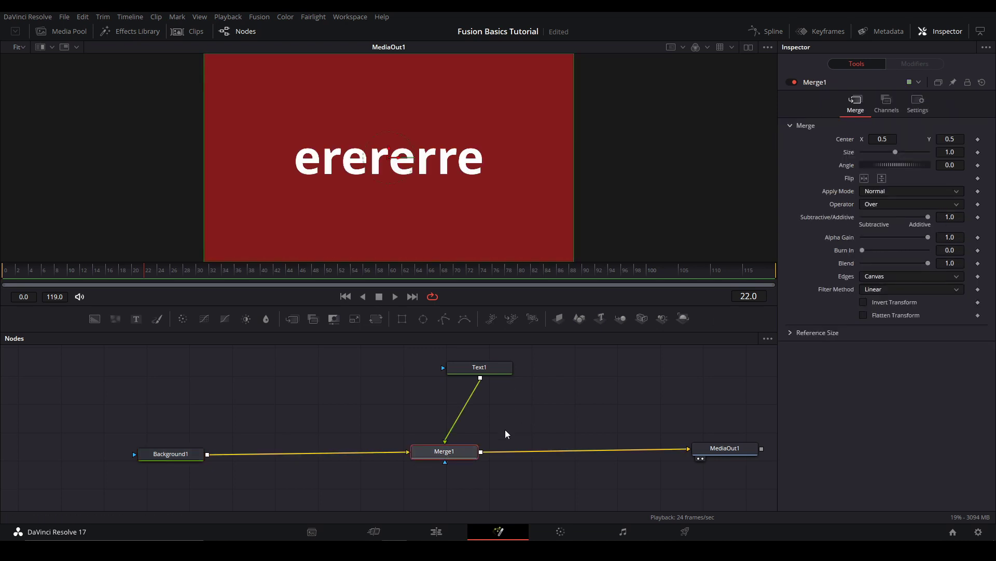
pyautogui.moveTo(501, 367); pyautogui.dragTo(454, 372)
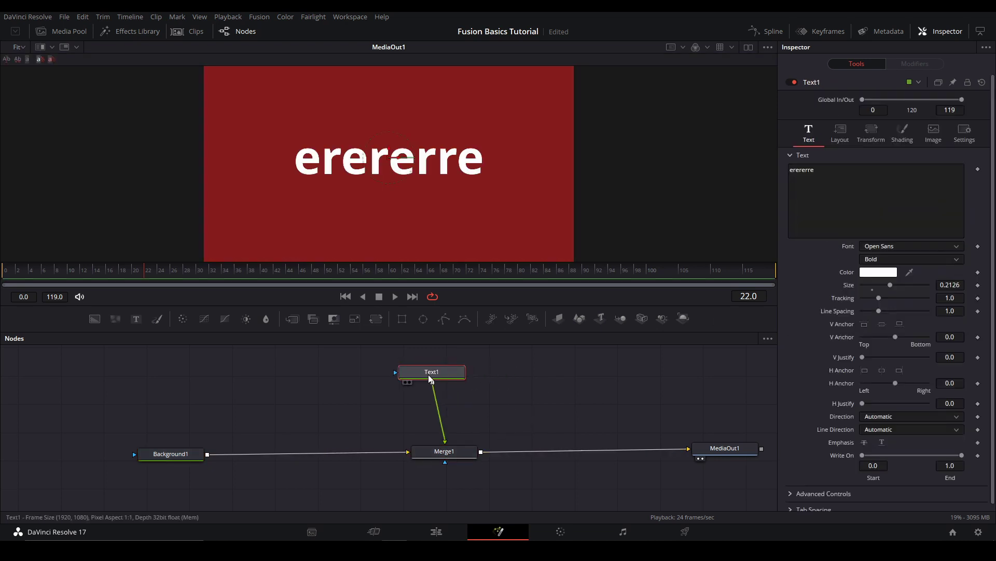
pyautogui.click(524, 437)
pyautogui.moveTo(489, 411); pyautogui.dragTo(474, 367)
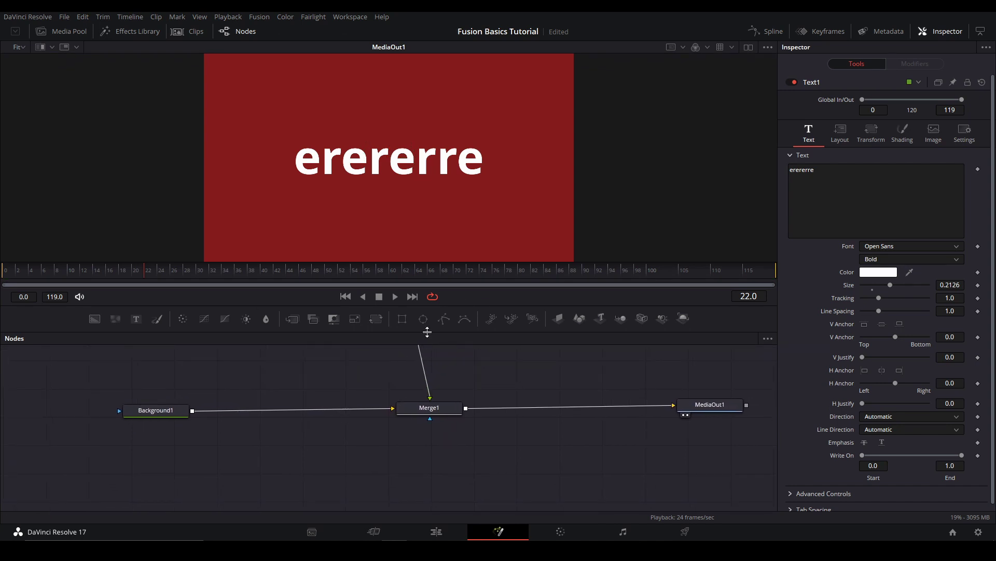
pyautogui.click(478, 462)
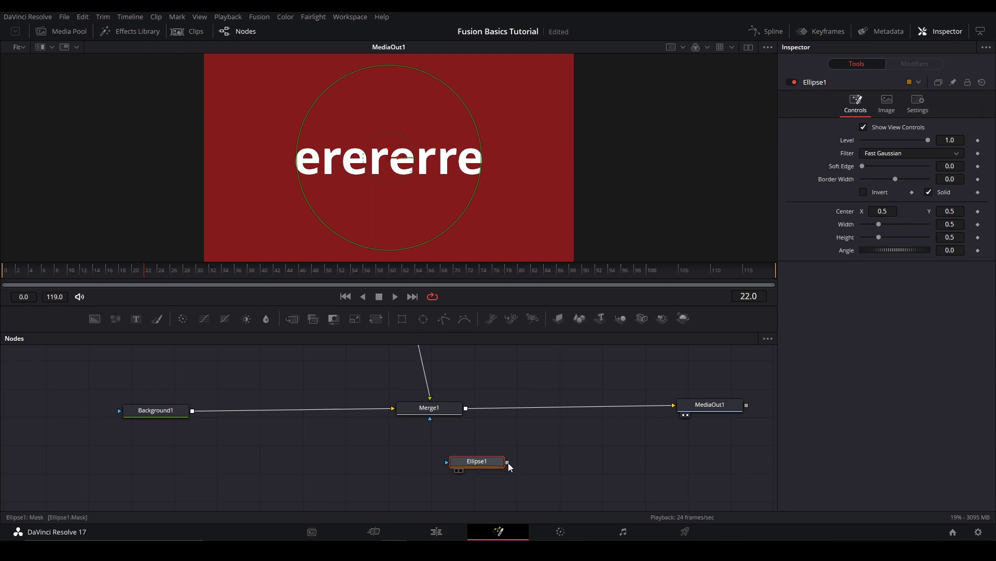
pyautogui.moveTo(508, 466); pyautogui.dragTo(430, 419)
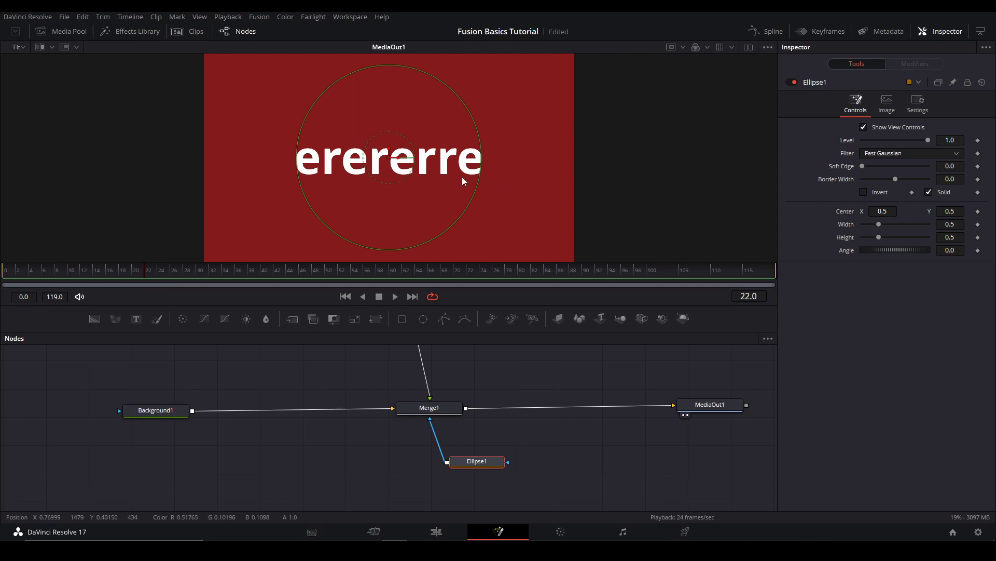
pyautogui.click(882, 213)
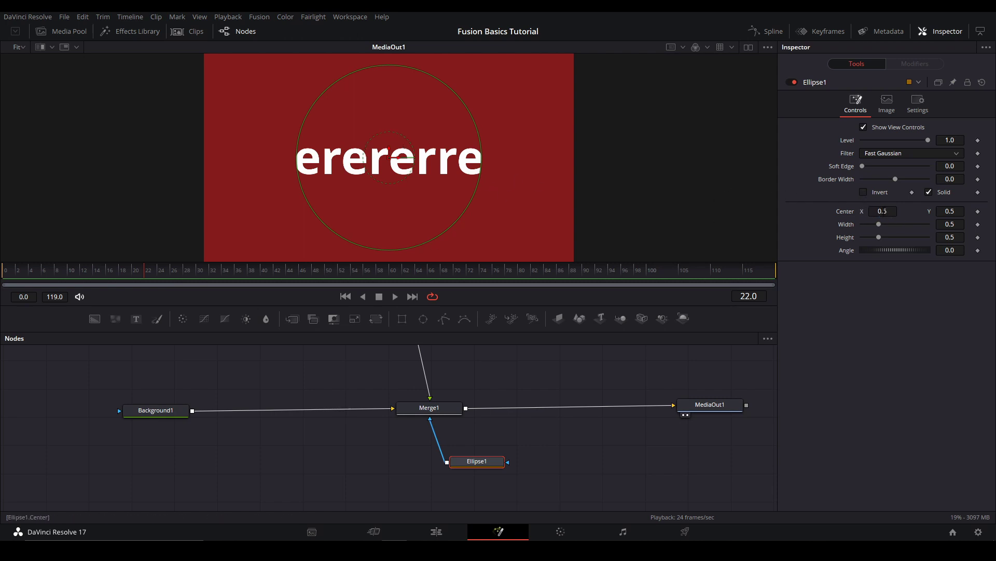
pyautogui.moveTo(884, 212); pyautogui.dragTo(981, 212)
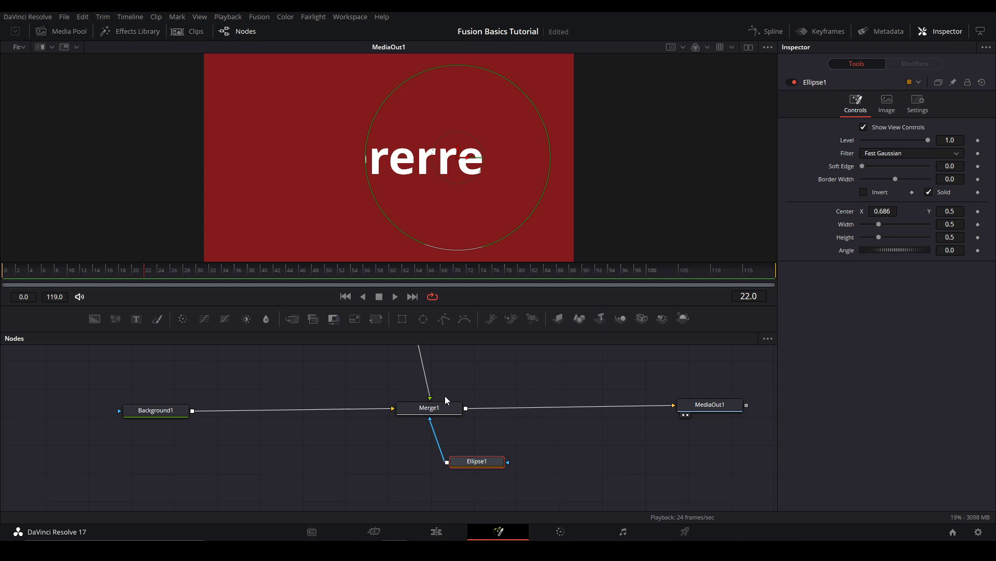
pyautogui.moveTo(455, 394); pyautogui.dragTo(434, 390)
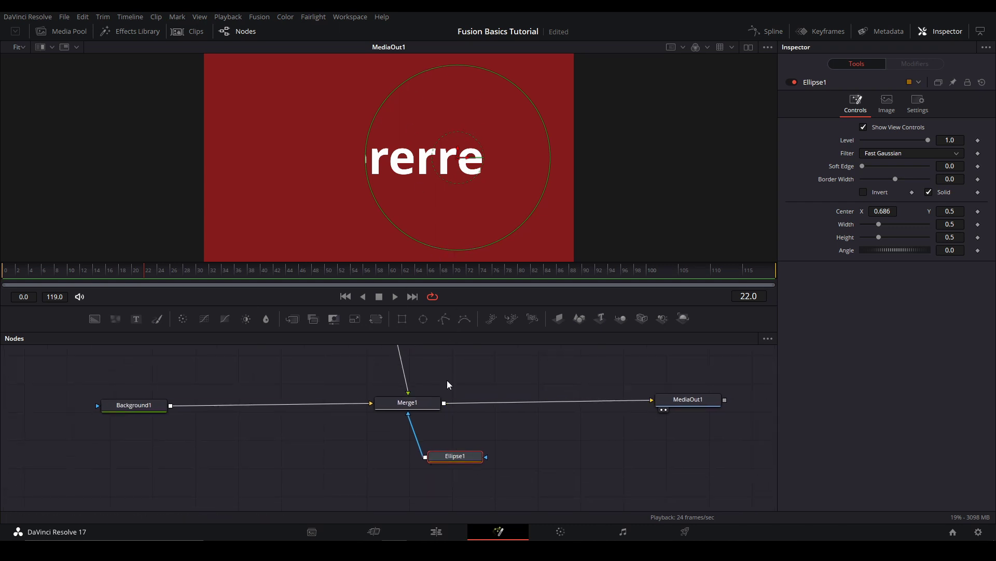
pyautogui.scroll(1, 447, 382)
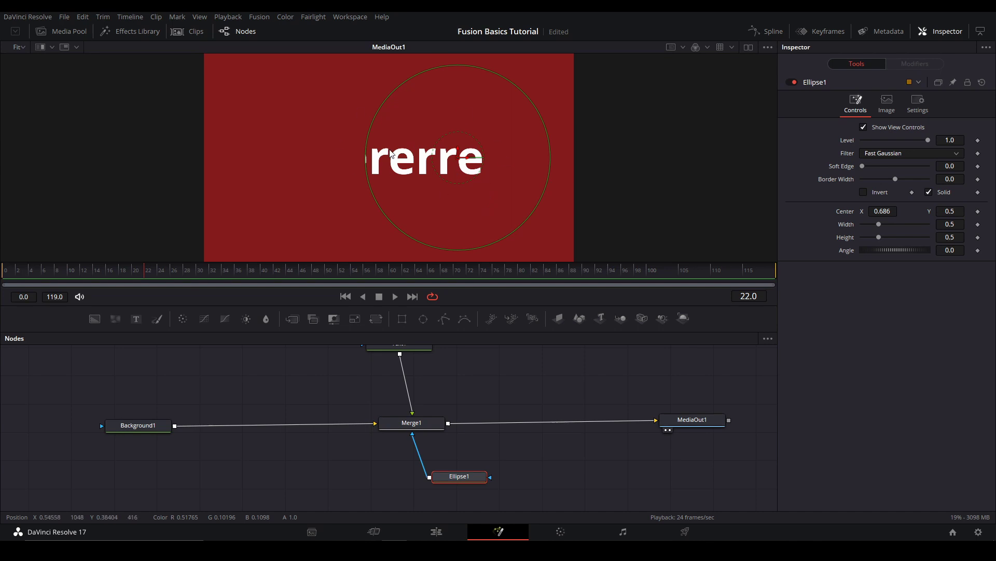
pyautogui.moveTo(883, 212)
pyautogui.mouseDown()
pyautogui.moveTo(846, 211)
pyautogui.moveTo(900, 214)
pyautogui.mouseUp()
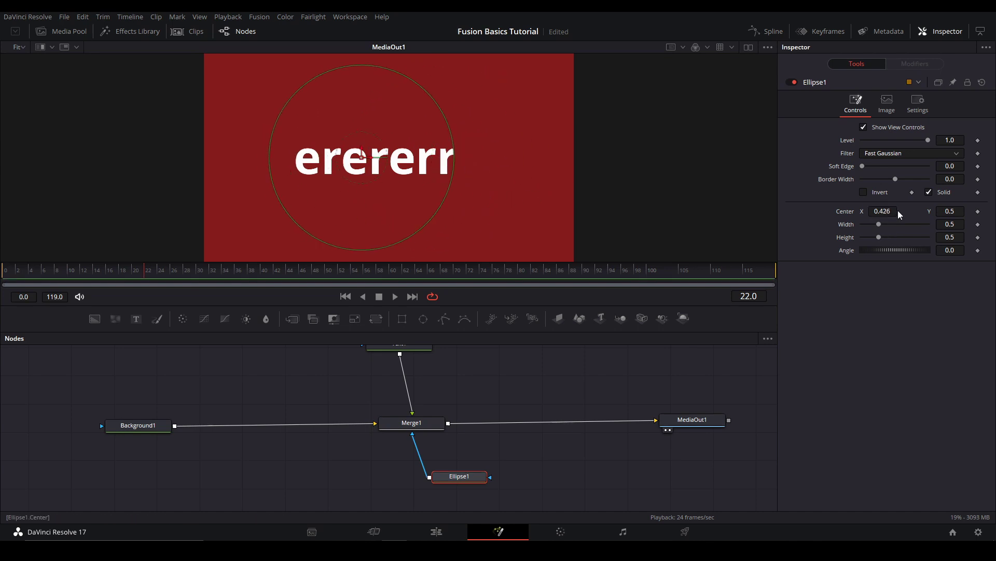
pyautogui.write('0.5')
pyautogui.press('Return')
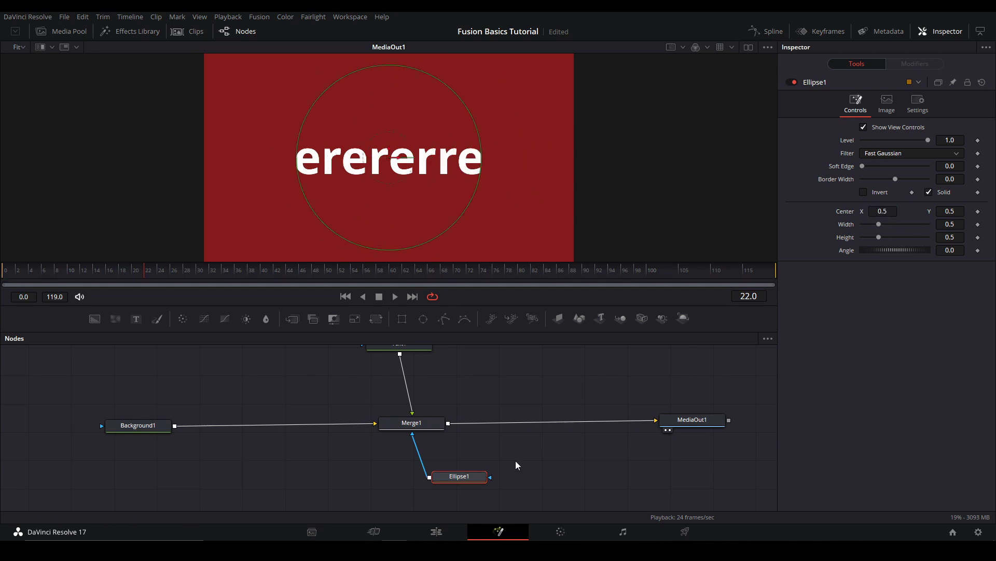
pyautogui.moveTo(523, 455); pyautogui.dragTo(471, 492)
pyautogui.press('Delete')
pyautogui.scroll(3, 447, 457)
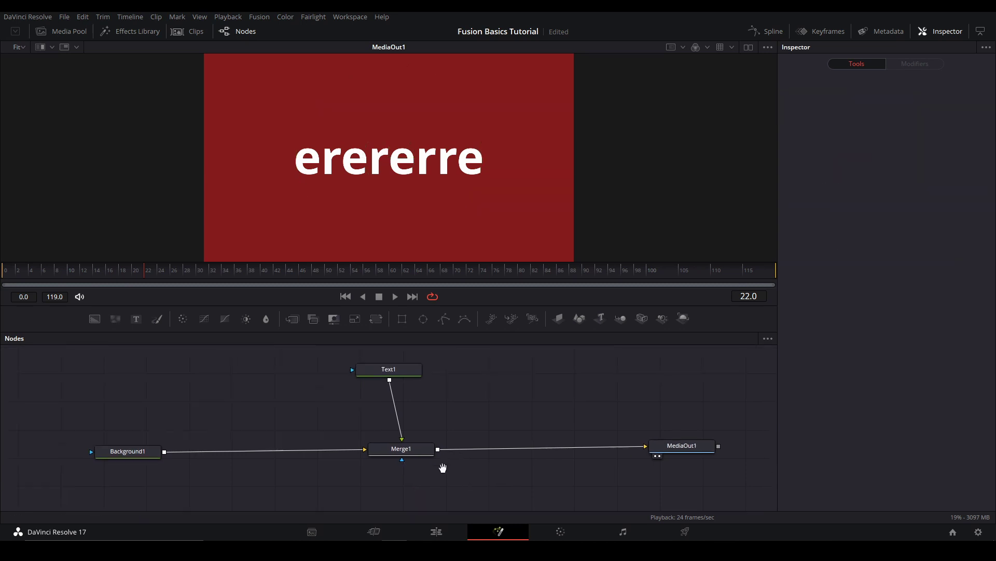
# Step: Move Text1 up, insert Transform1 between Text1 and Merge1, and set the playhead to frame 30
pyautogui.moveTo(444, 418); pyautogui.dragTo(414, 422)
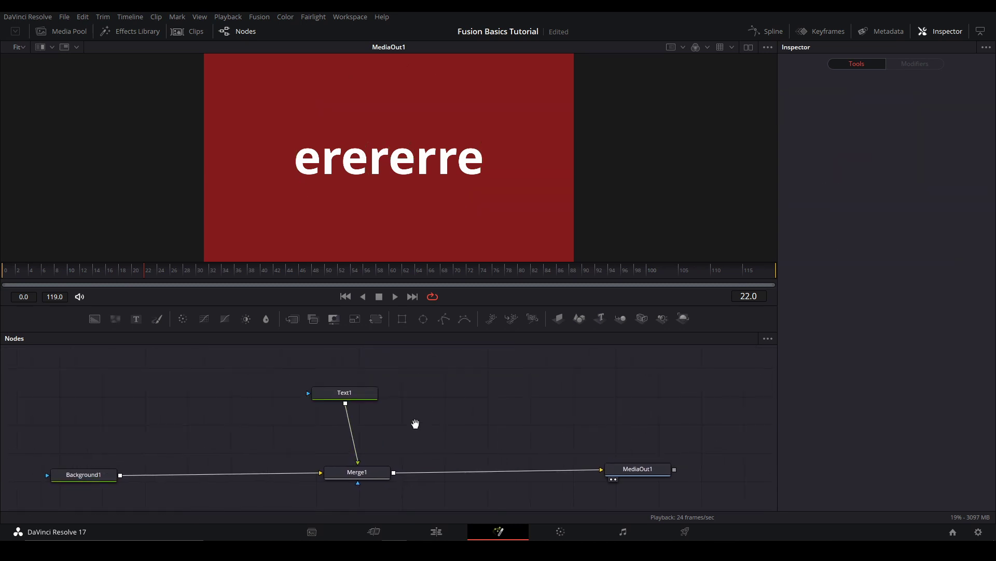
pyautogui.moveTo(343, 395); pyautogui.dragTo(350, 364)
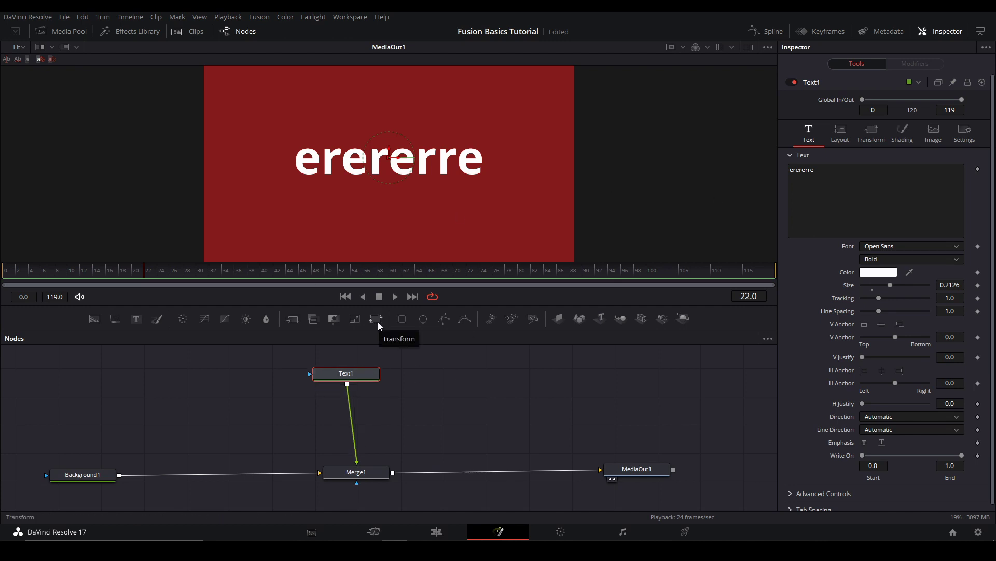
pyautogui.moveTo(377, 322); pyautogui.dragTo(368, 422)
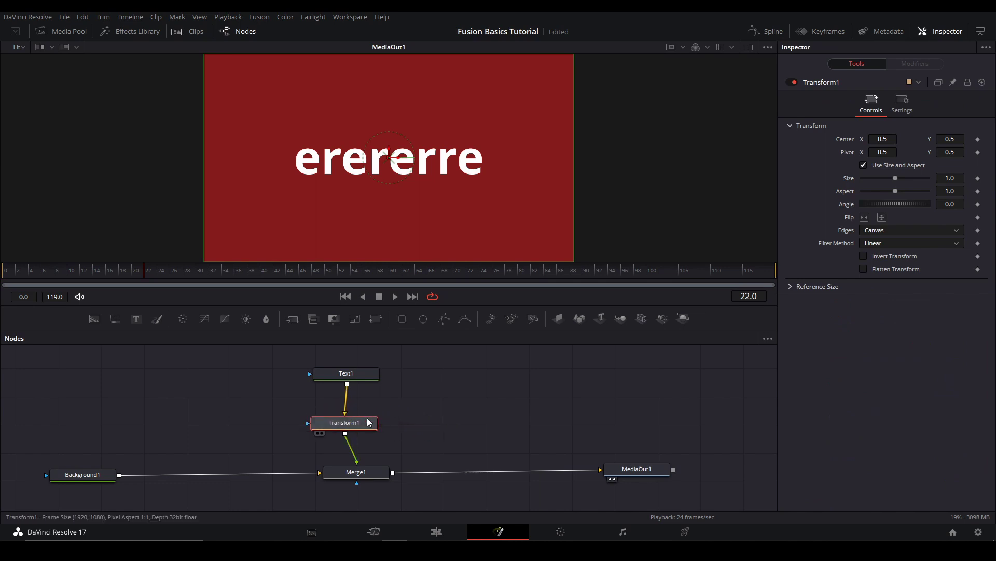
pyautogui.moveTo(439, 414); pyautogui.dragTo(470, 397)
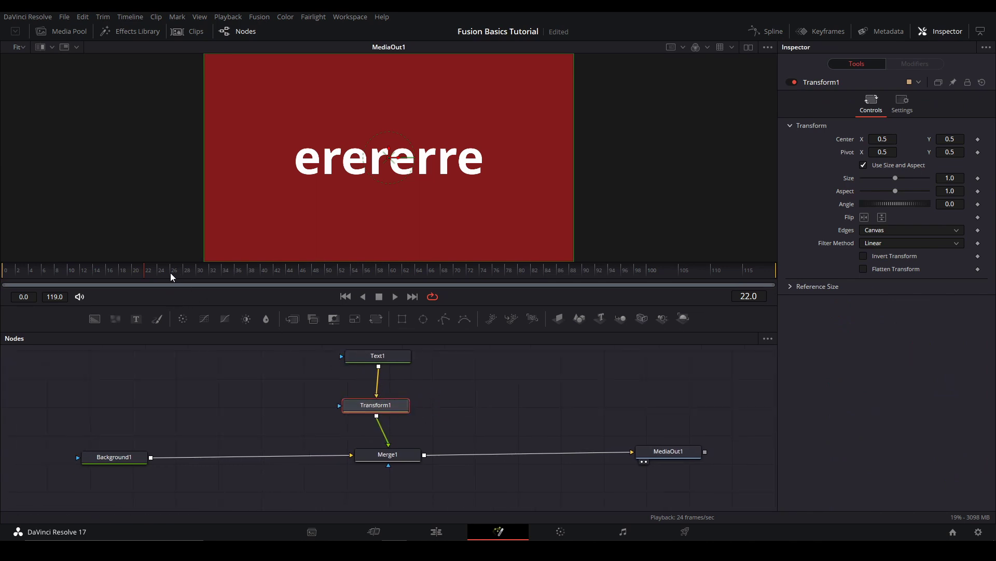
pyautogui.moveTo(173, 272); pyautogui.dragTo(198, 271)
# Step: Keyframe Transform1's Center at frame 30 and lower Center Y to -0.12 for frame 0
pyautogui.click(978, 139)
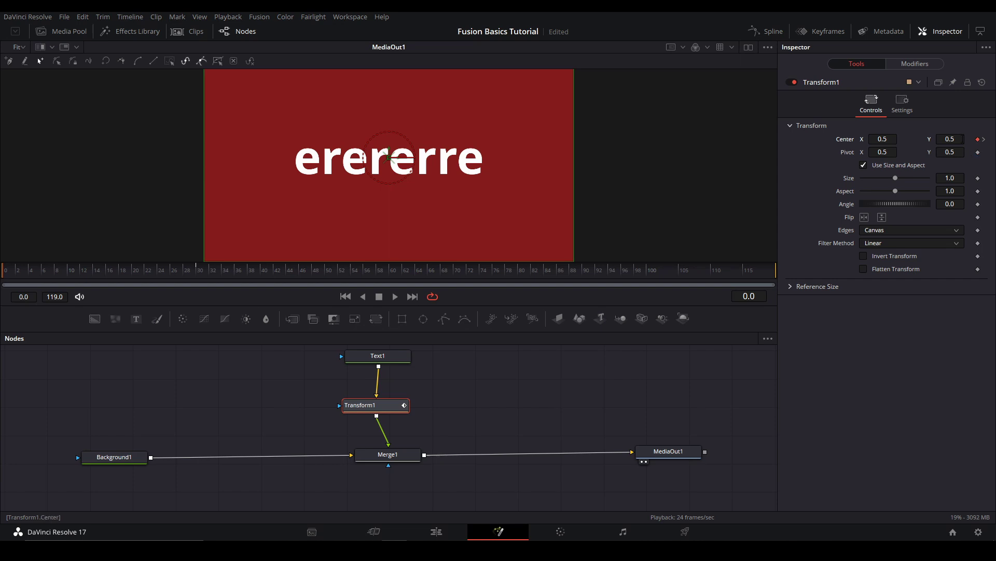
pyautogui.moveTo(634, 196); pyautogui.dragTo(630, 174)
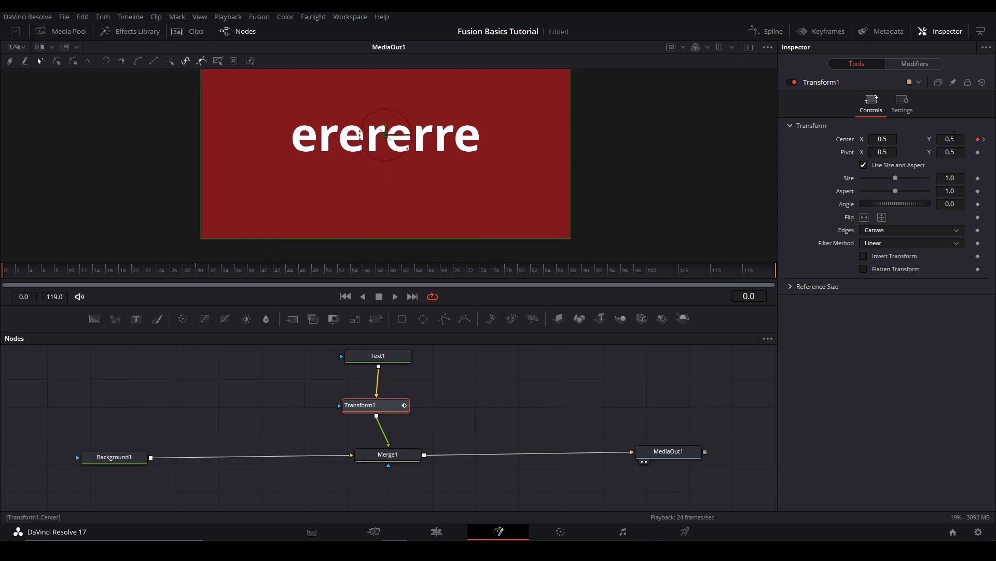
pyautogui.moveTo(955, 139); pyautogui.dragTo(795, 140)
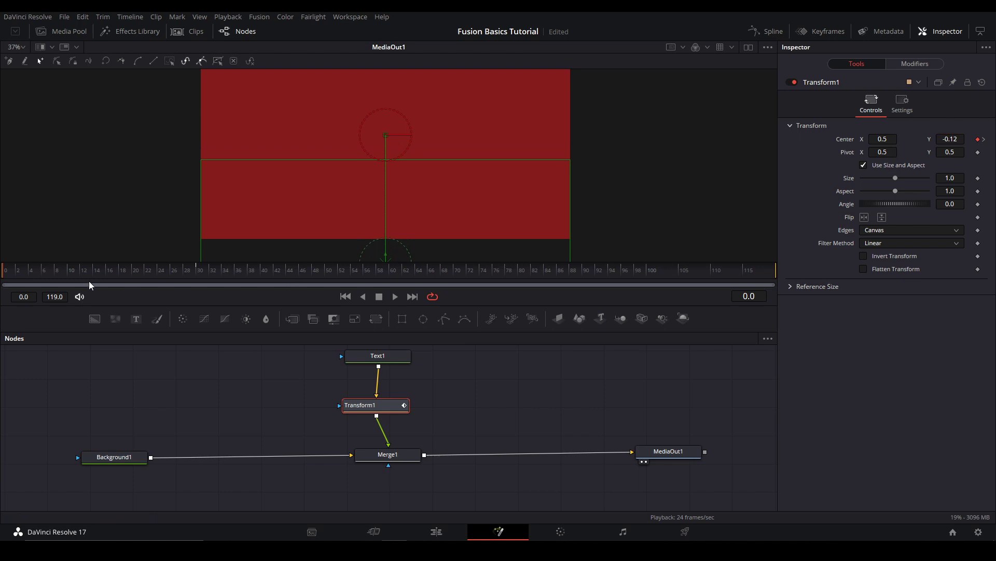
pyautogui.moveTo(457, 176); pyautogui.dragTo(439, 198)
pyautogui.scroll(-2, 439, 200)
pyautogui.scroll(1, 436, 200)
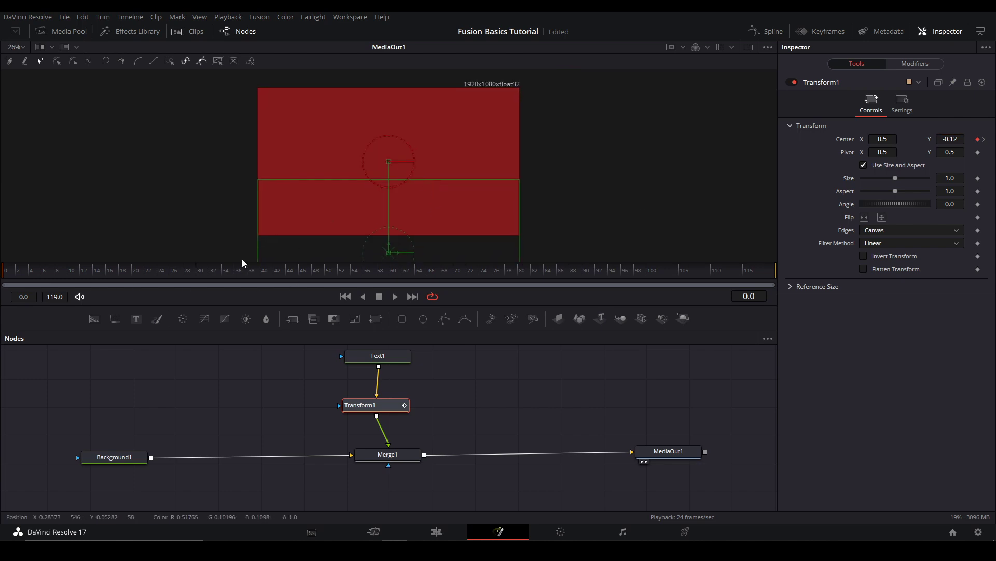
# Step: Play the rising text animation from frame 0 and stop with the text centred
pyautogui.press('space')
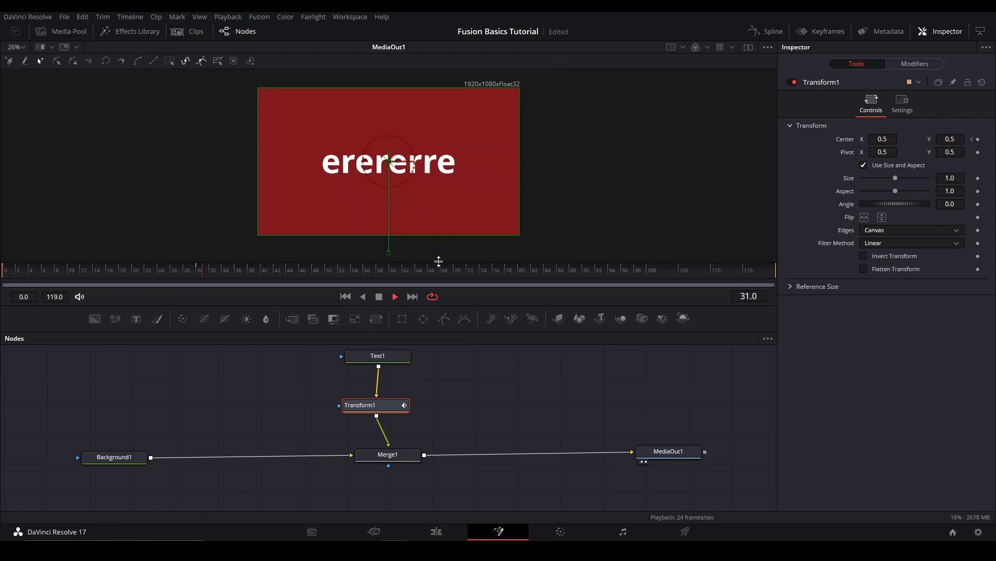
pyautogui.press('space')
pyautogui.moveTo(157, 274); pyautogui.dragTo(3, 280)
pyautogui.press('space')
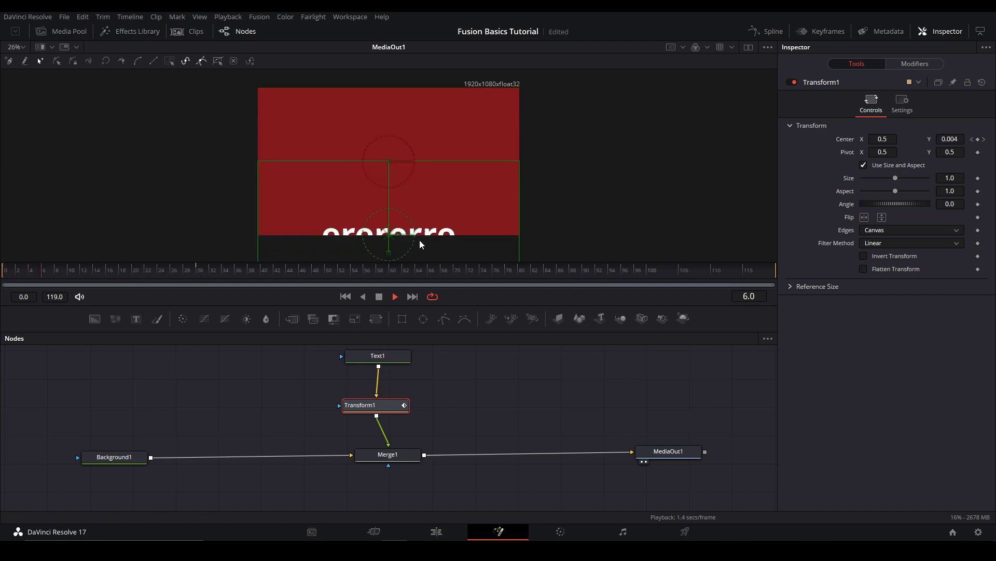
pyautogui.press('space')
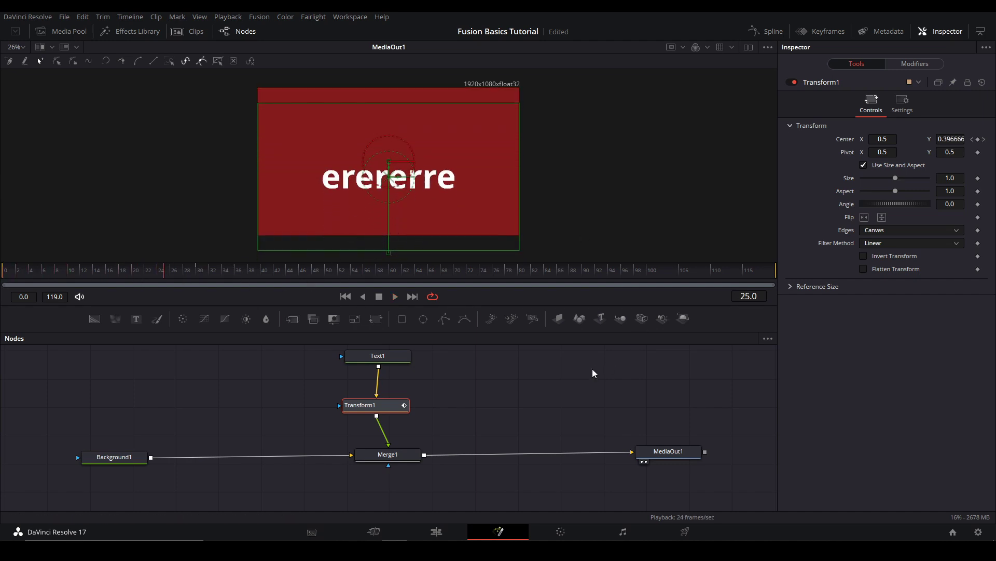
# Step: Show Transform1's Displacement curve in the Spline editor, fitted to the view
pyautogui.moveTo(593, 370); pyautogui.dragTo(528, 369)
pyautogui.click(767, 31)
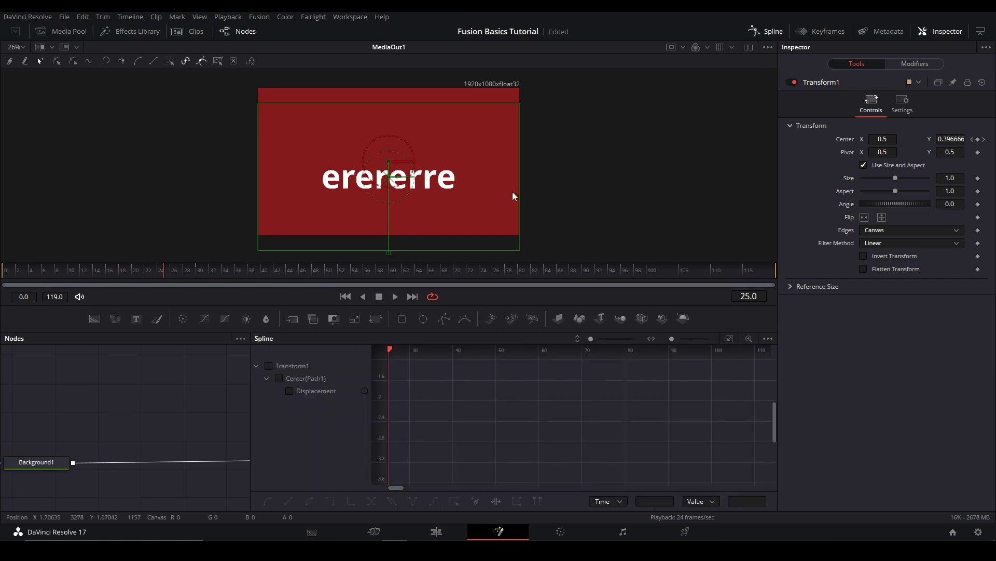
pyautogui.click(291, 393)
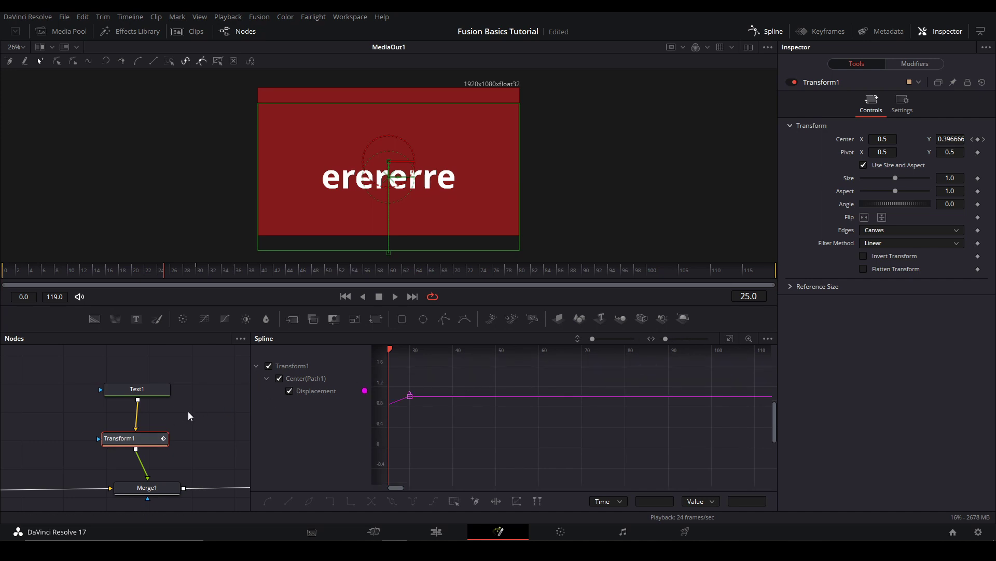
pyautogui.click(269, 366)
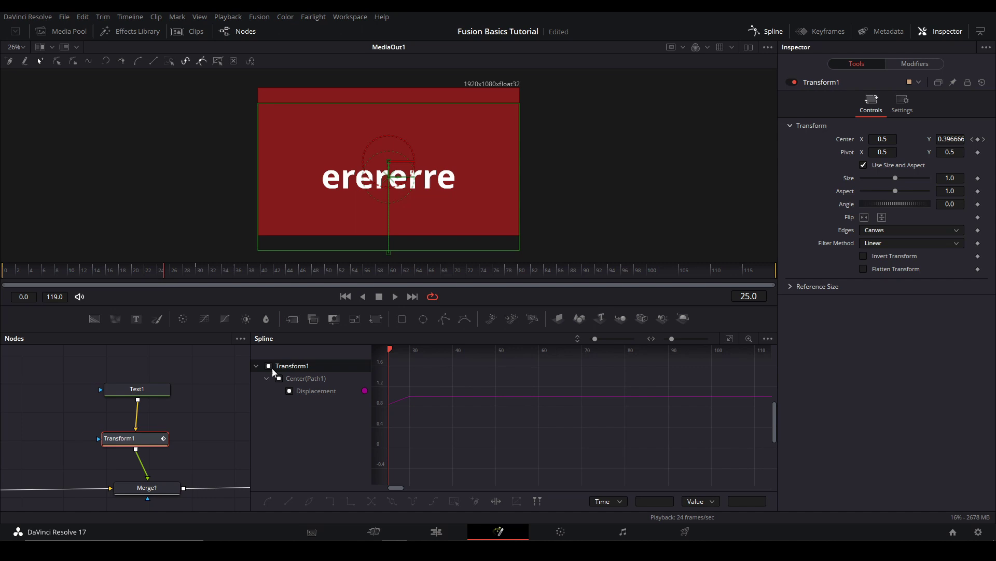
pyautogui.click(137, 445)
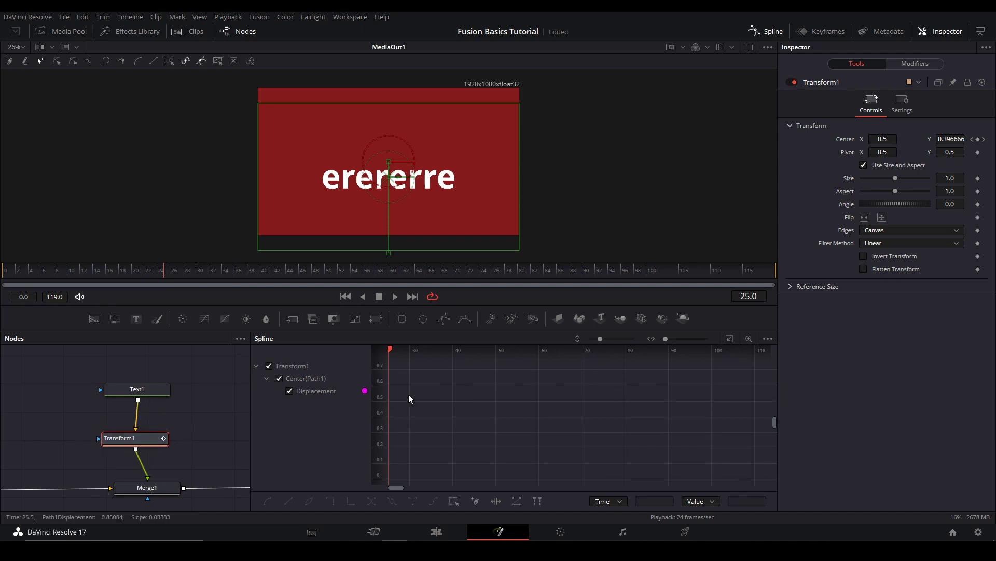
pyautogui.click(730, 338)
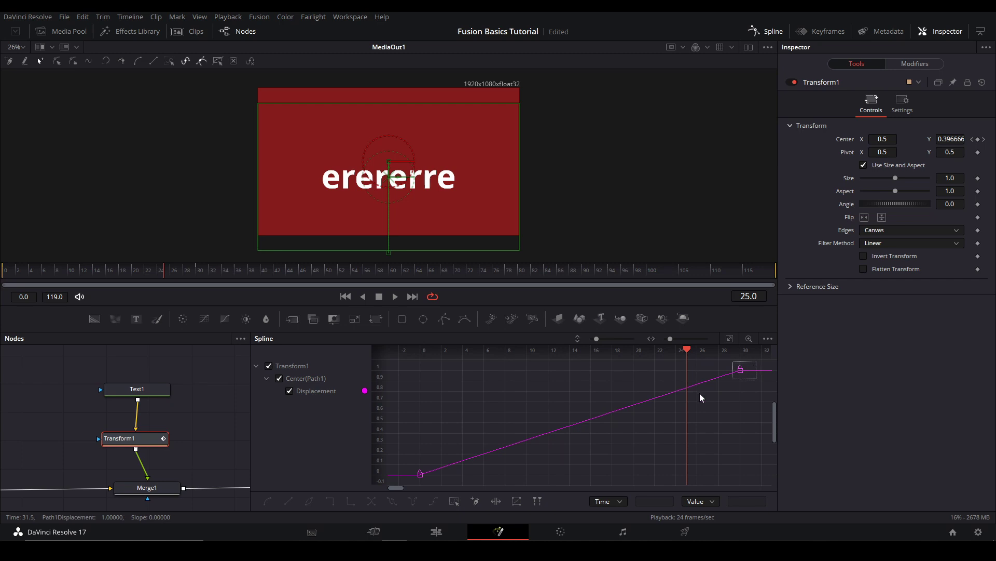
# Step: Smooth both Displacement keyframes and pull the start handle up-left for a steep ease-out, then preview
pyautogui.moveTo(700, 394); pyautogui.dragTo(407, 481)
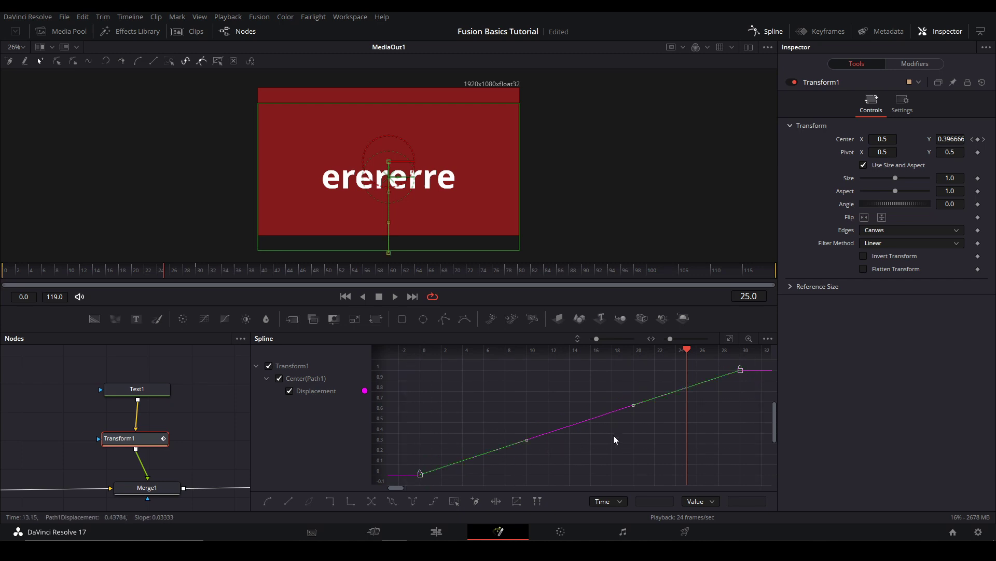
pyautogui.hotkey('shift', 's')
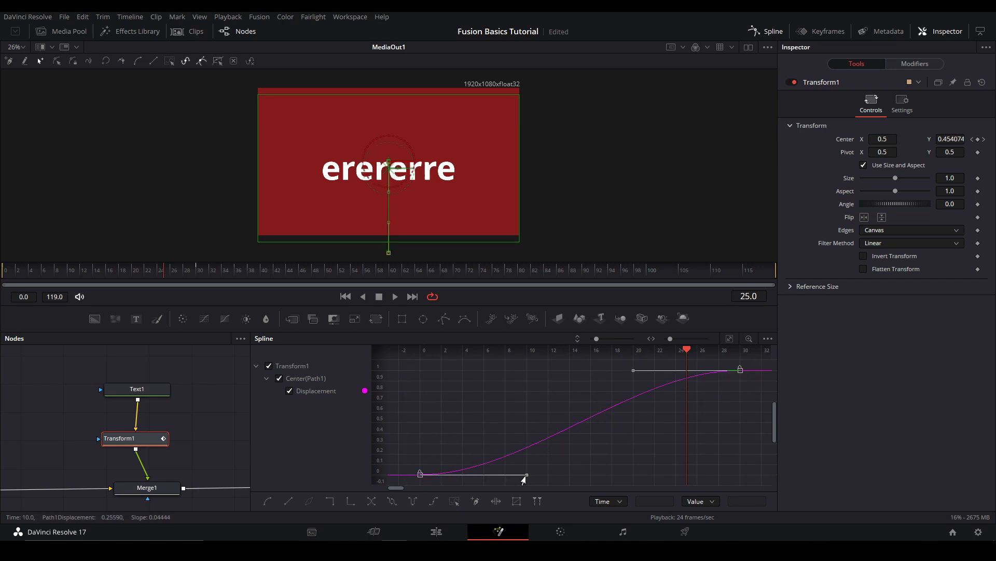
pyautogui.moveTo(523, 477); pyautogui.dragTo(420, 371)
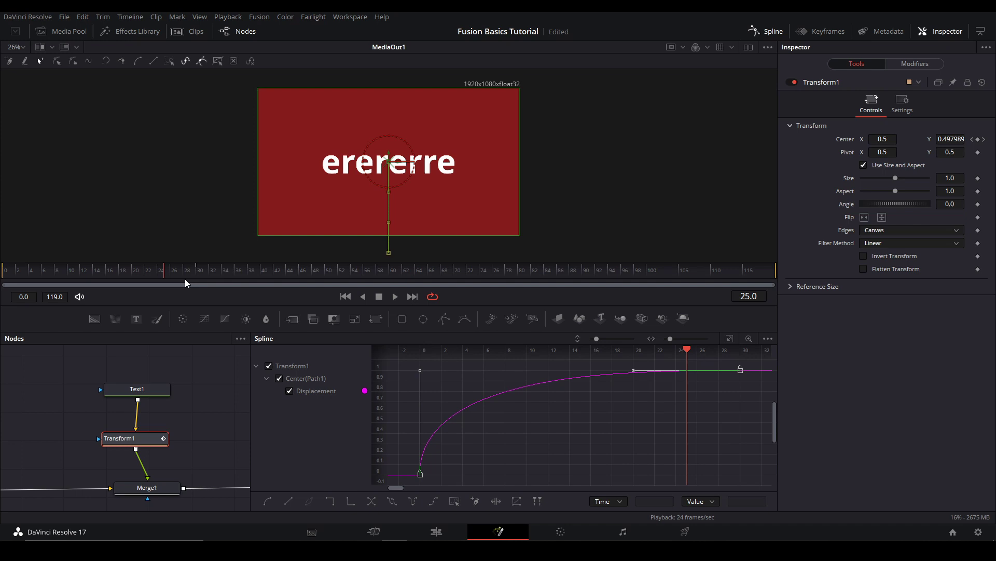
pyautogui.moveTo(21, 271); pyautogui.dragTo(6, 270)
pyautogui.press('space')
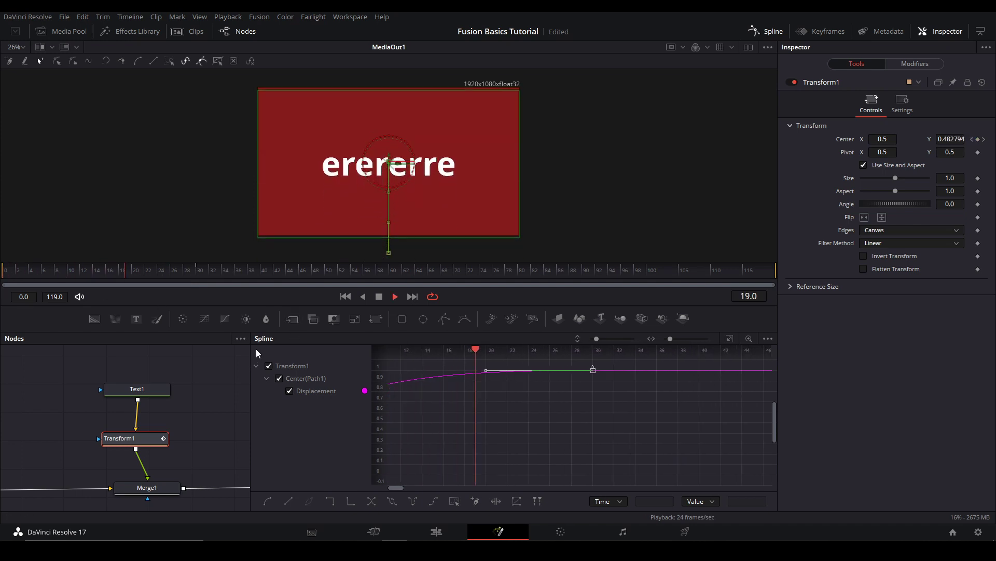
pyautogui.press('space')
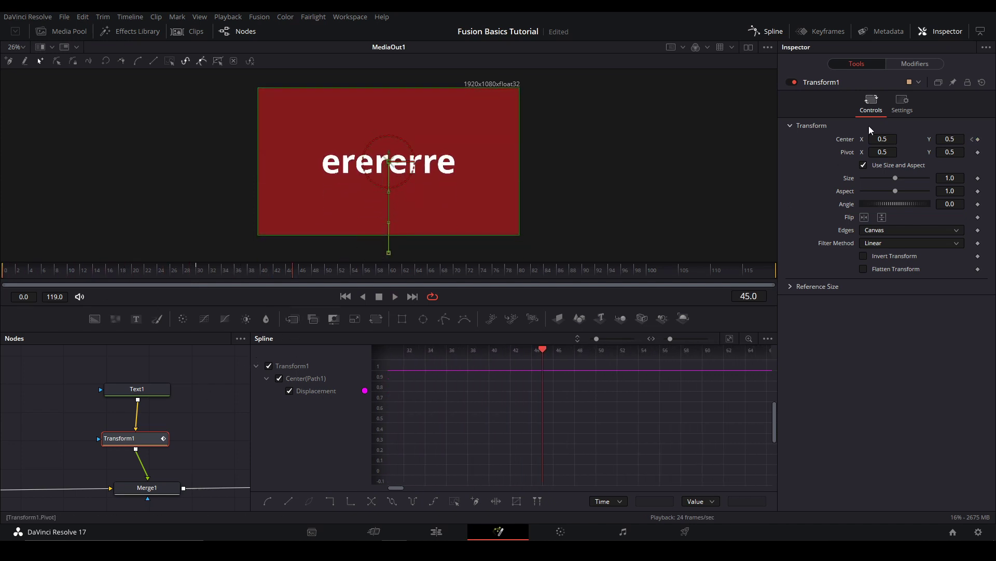
# Step: Close the Spline editor, replay the text animation, and move Background1 further left
pyautogui.click(769, 32)
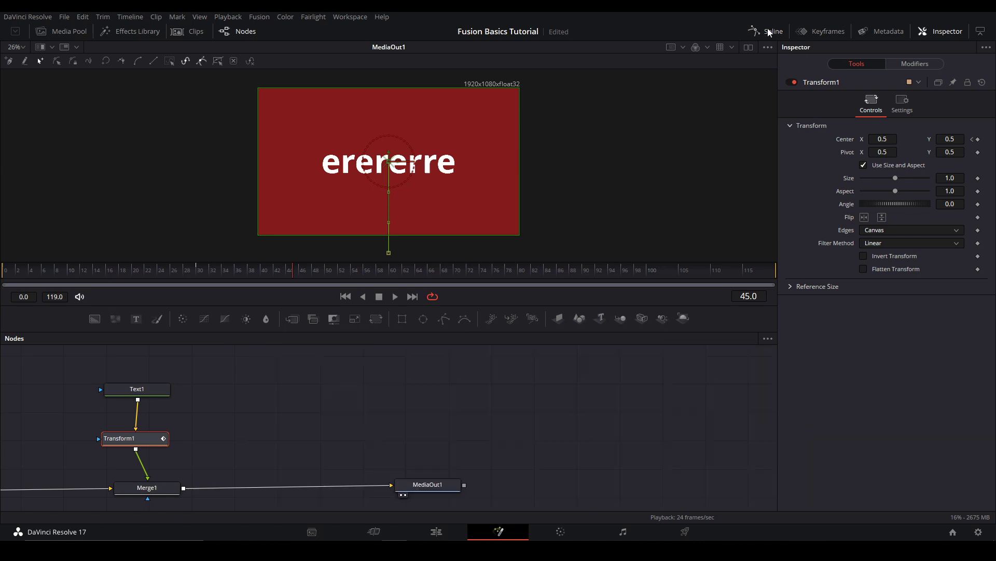
pyautogui.moveTo(407, 425); pyautogui.dragTo(543, 418)
pyautogui.click(347, 401)
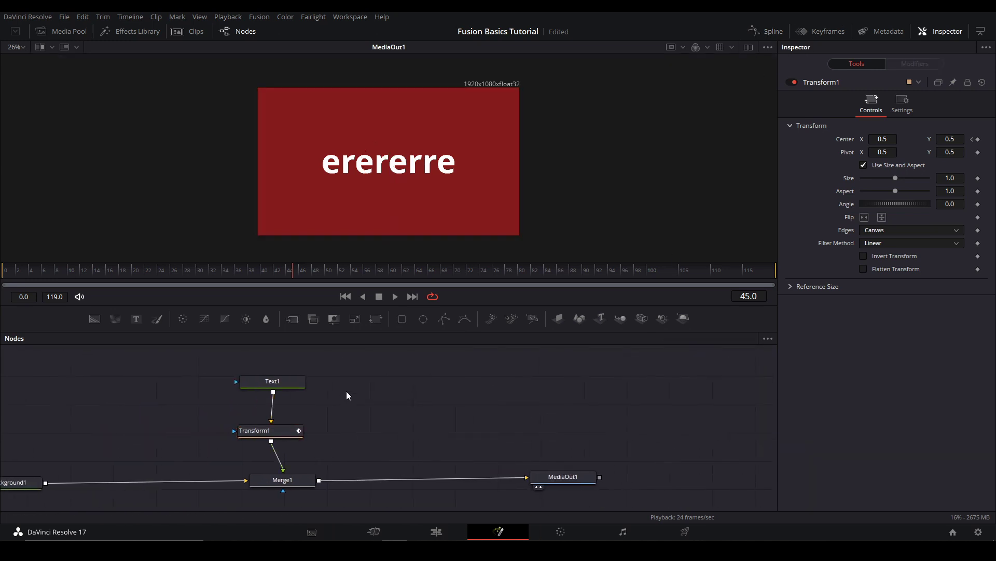
pyautogui.click(61, 271)
pyautogui.press('space')
pyautogui.moveTo(207, 470); pyautogui.dragTo(127, 459)
pyautogui.click(324, 386)
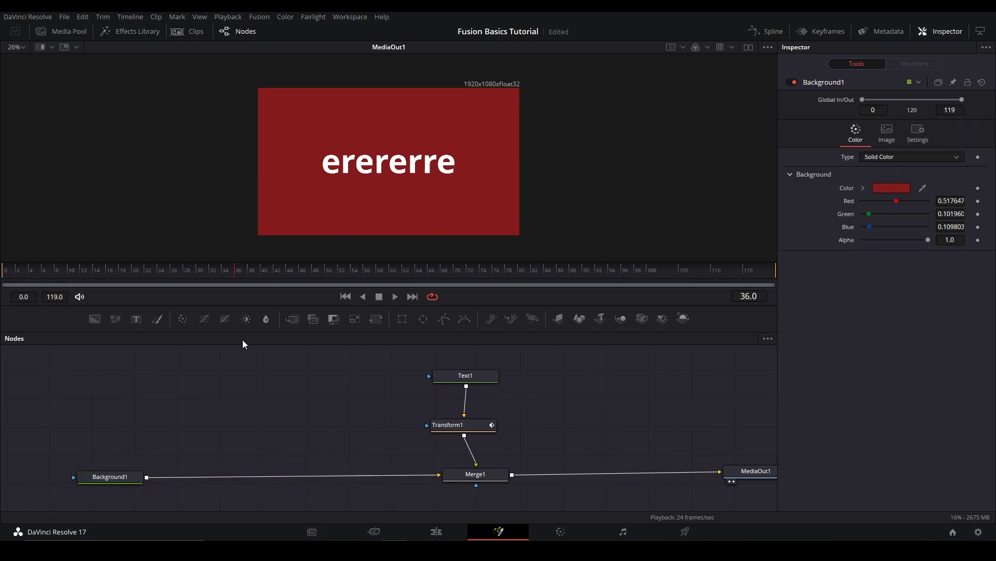
# Step: Add a Merge node and drop Merge2 onto the Merge1–MediaOut1 link
pyautogui.moveTo(293, 324); pyautogui.dragTo(285, 440)
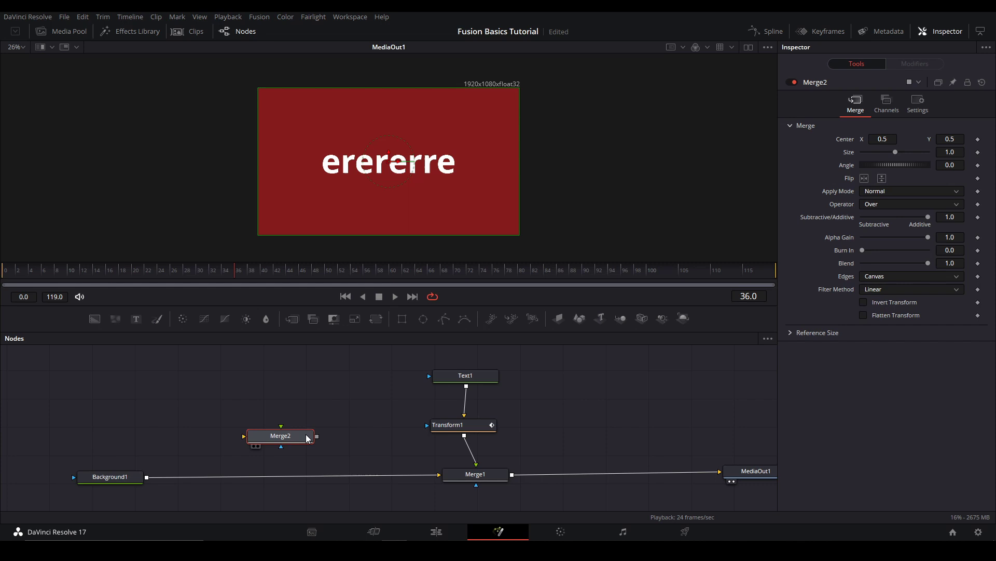
pyautogui.moveTo(306, 437); pyautogui.dragTo(632, 473)
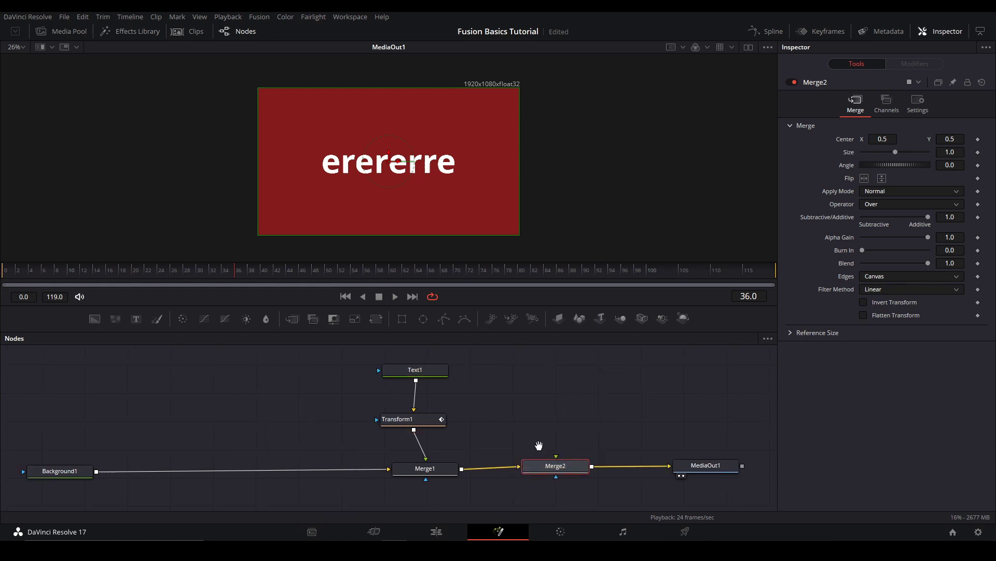
pyautogui.moveTo(539, 446); pyautogui.dragTo(428, 447)
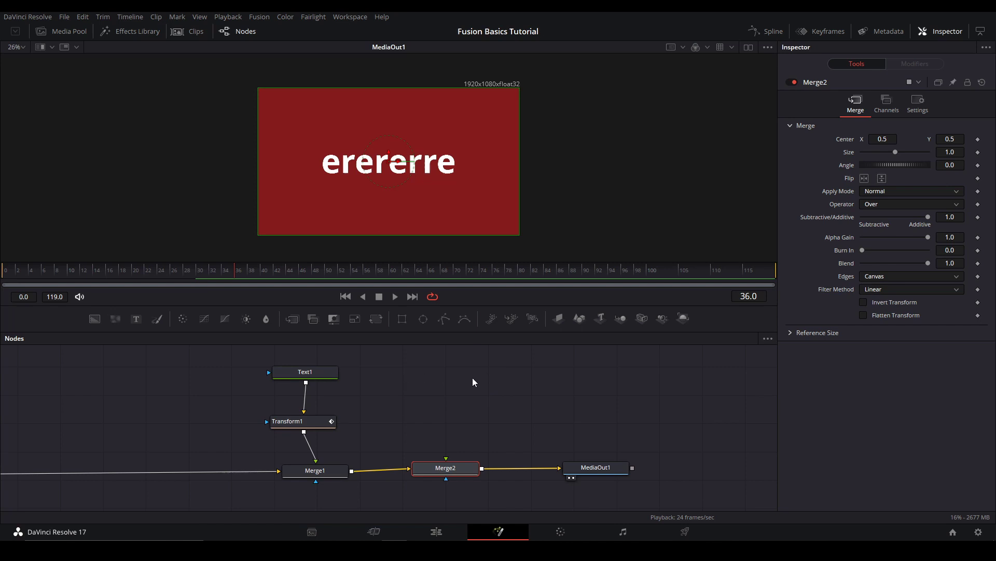
pyautogui.moveTo(442, 416); pyautogui.dragTo(483, 445)
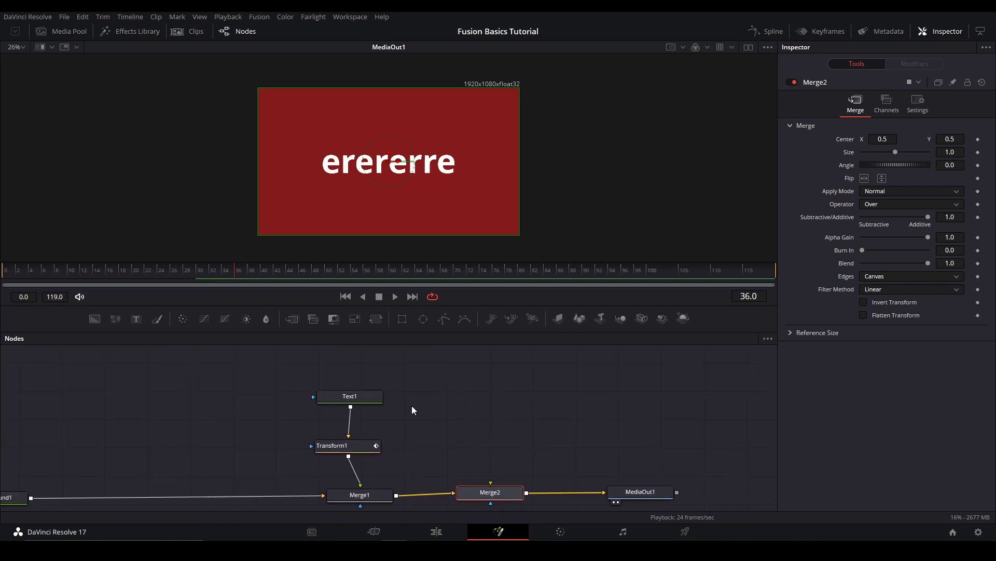
pyautogui.moveTo(376, 414); pyautogui.dragTo(429, 398)
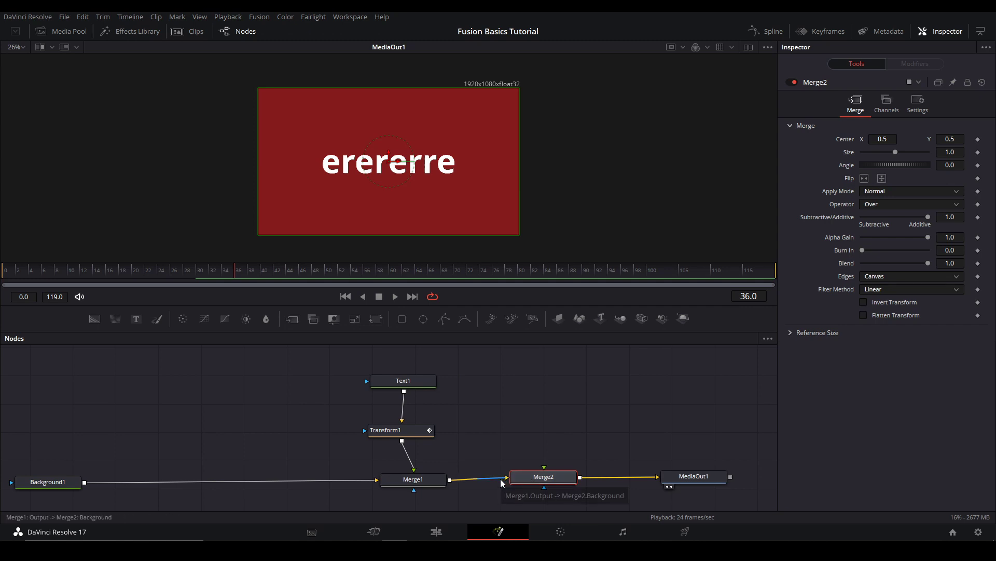
pyautogui.moveTo(500, 464); pyautogui.dragTo(184, 392)
# Step: Drop Merge2 onto the Background1→Merge1 link and recentre the node layout
pyautogui.click(471, 451)
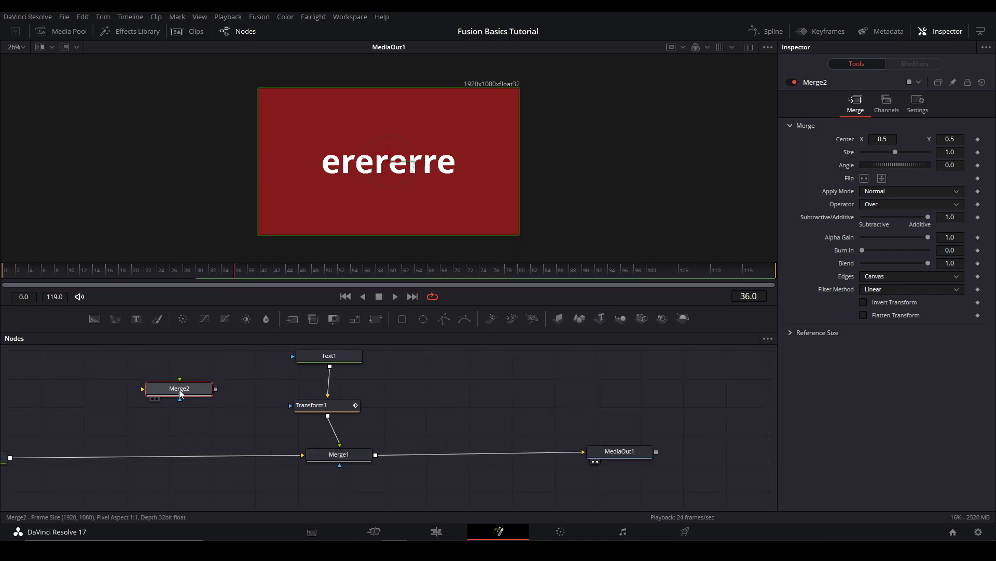
pyautogui.moveTo(21, 449); pyautogui.dragTo(310, 438)
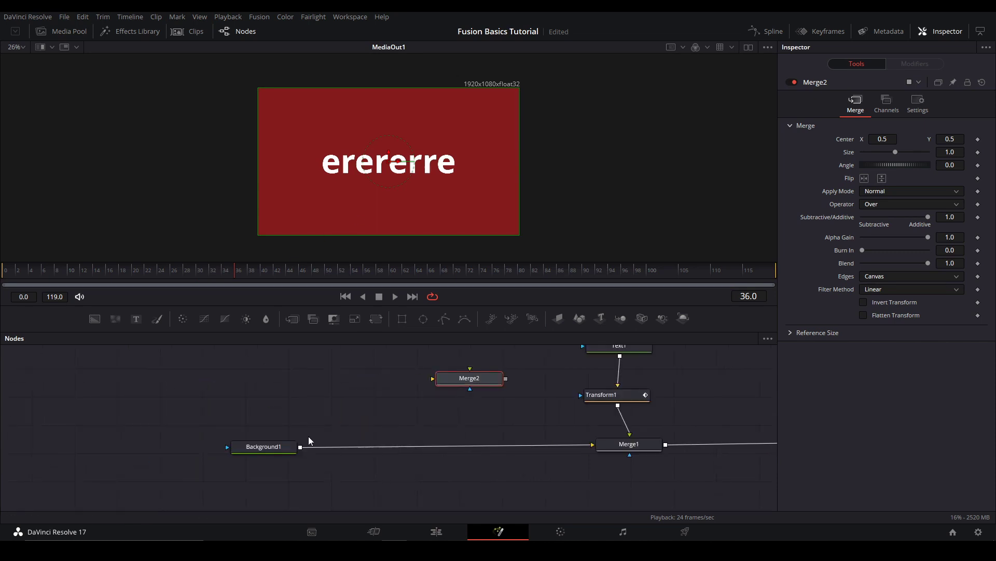
pyautogui.hscroll(2, 312, 431)
pyautogui.moveTo(381, 390); pyautogui.dragTo(369, 459)
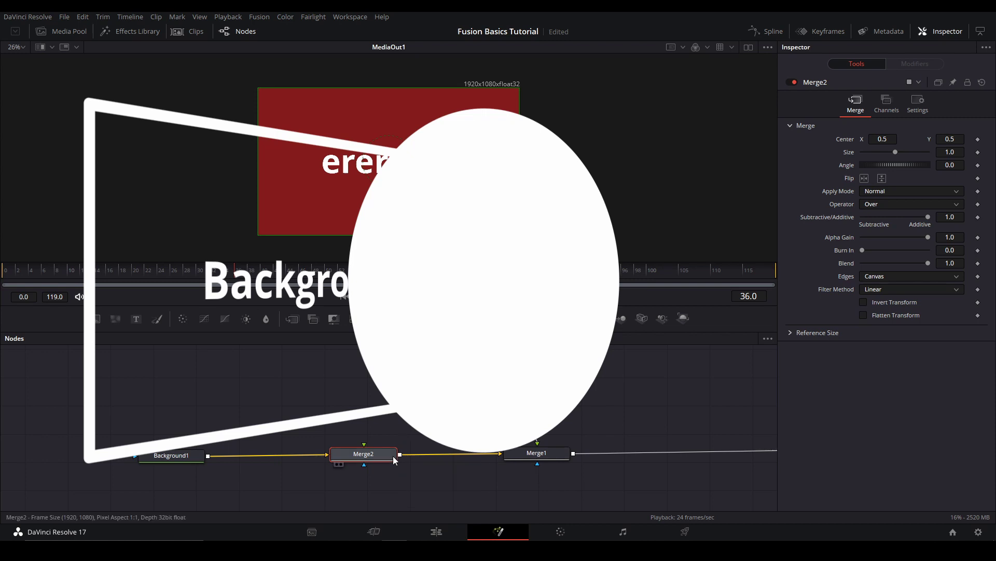
pyautogui.moveTo(384, 485); pyautogui.dragTo(414, 470)
pyautogui.click(523, 453)
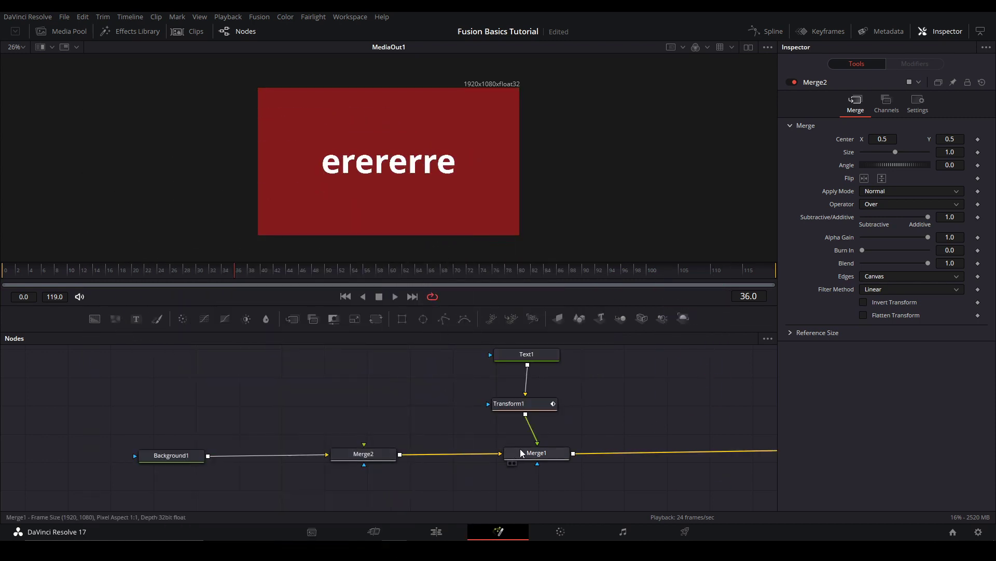
pyautogui.moveTo(585, 432); pyautogui.dragTo(507, 462)
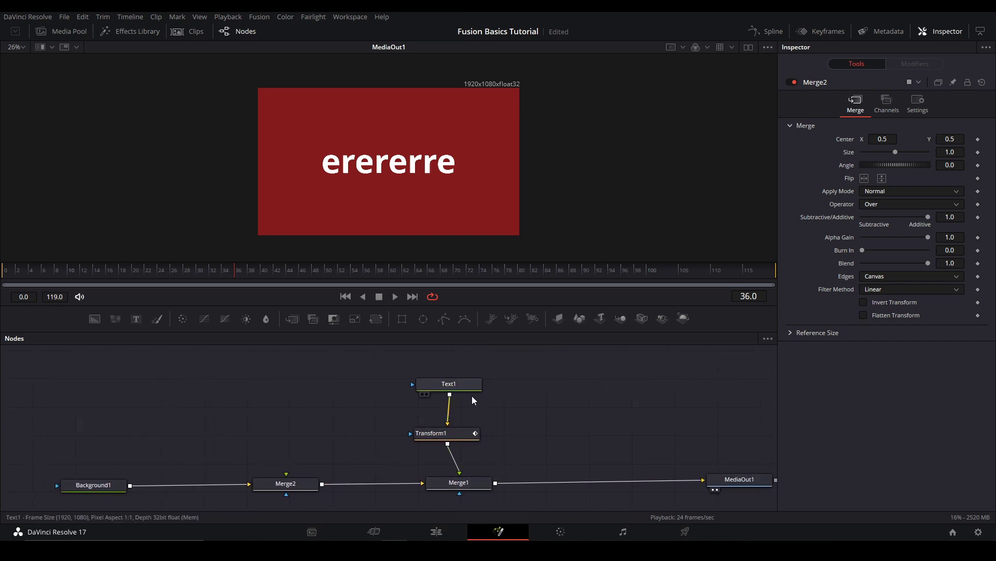
pyautogui.moveTo(328, 449); pyautogui.dragTo(413, 425)
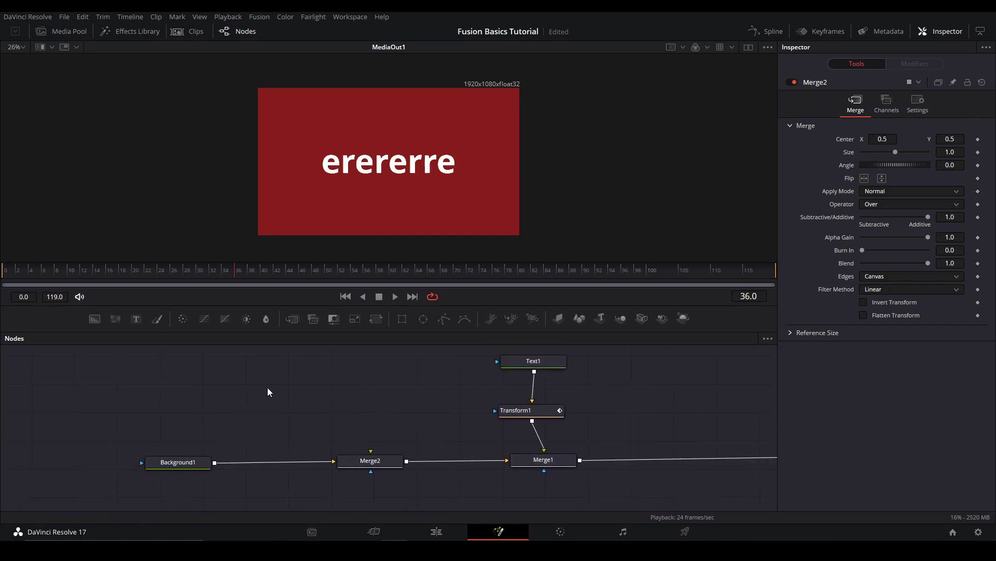
pyautogui.moveTo(318, 387); pyautogui.dragTo(323, 399)
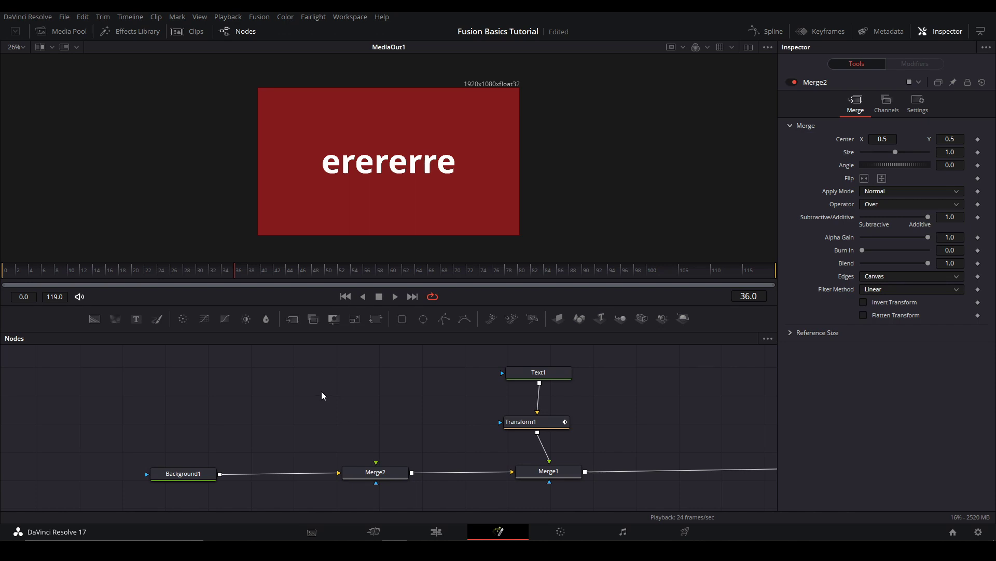
# Step: Add an sEllipse node through tool search ('sell') and move it left in the graph
pyautogui.hotkey('shift', 'space')
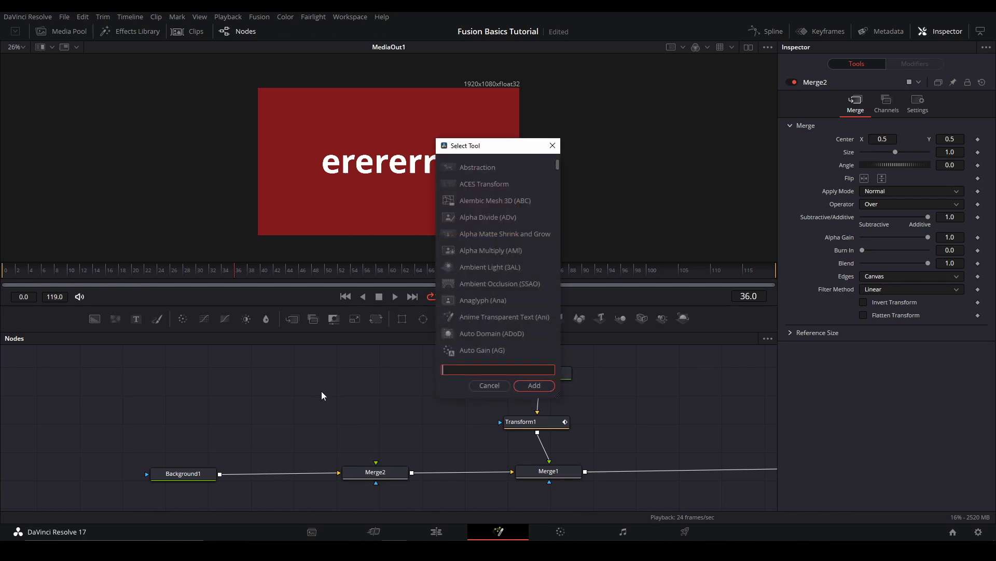
pyautogui.write('sell')
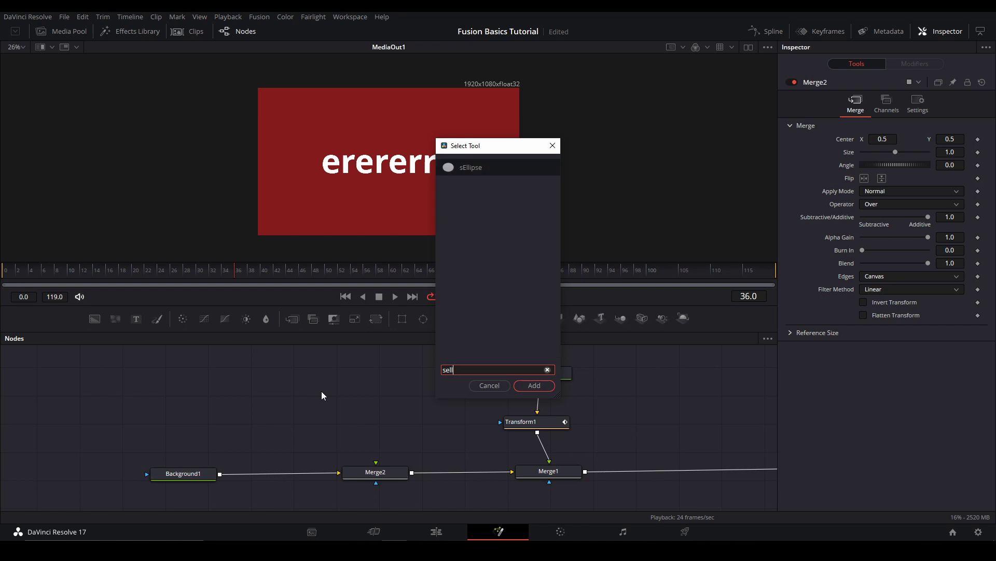
pyautogui.click(534, 385)
pyautogui.moveTo(319, 395); pyautogui.dragTo(311, 419)
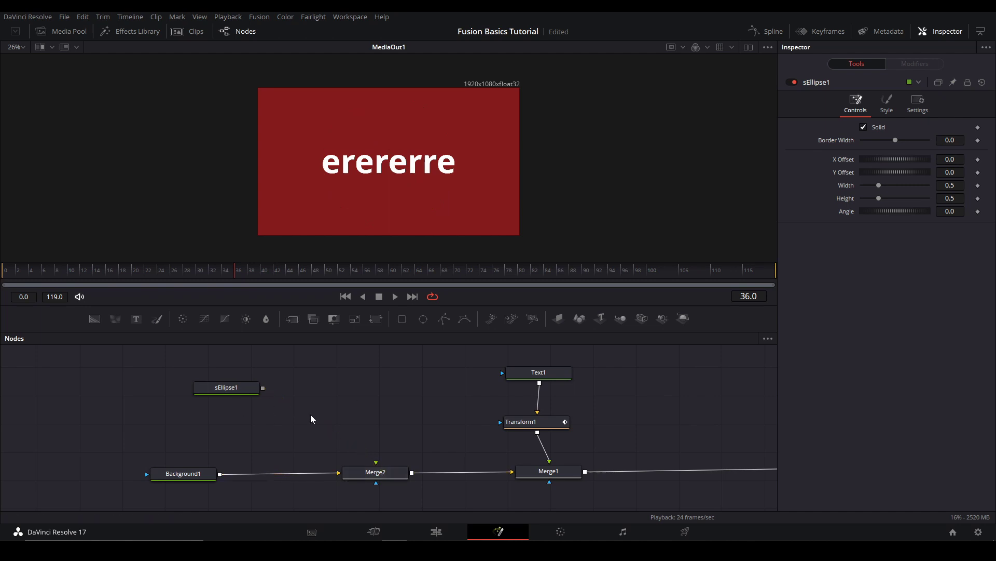
pyautogui.moveTo(210, 390); pyautogui.dragTo(161, 396)
# Step: Add an sRender node and wire sEllipse1 through sRender1 into Merge2
pyautogui.hotkey('shift', 'space')
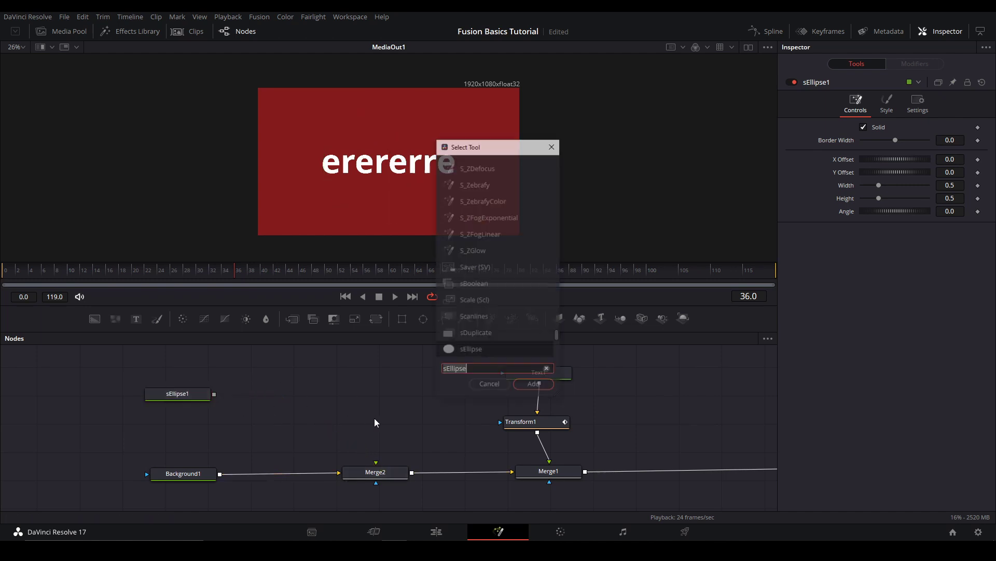
pyautogui.write('sren')
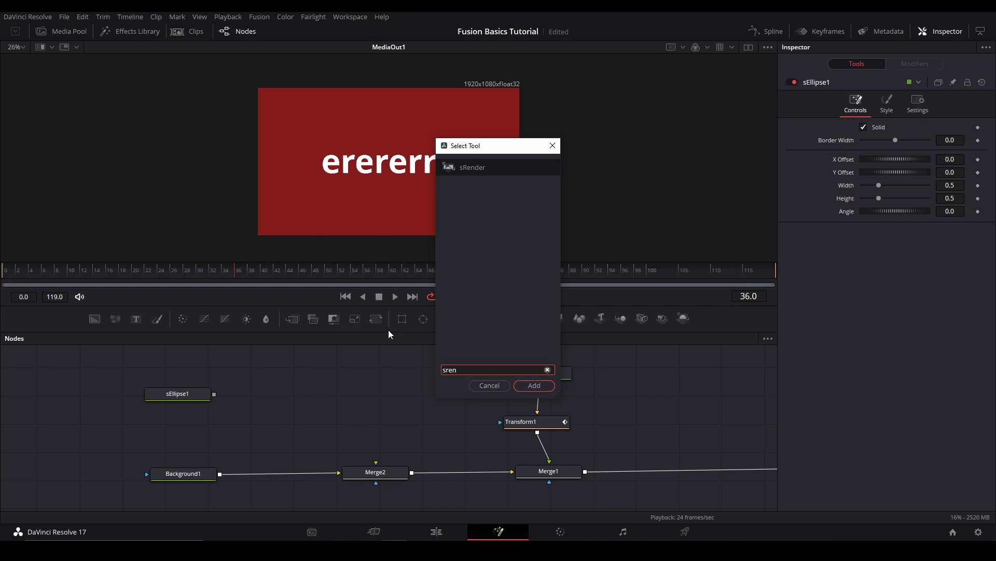
pyautogui.click(534, 385)
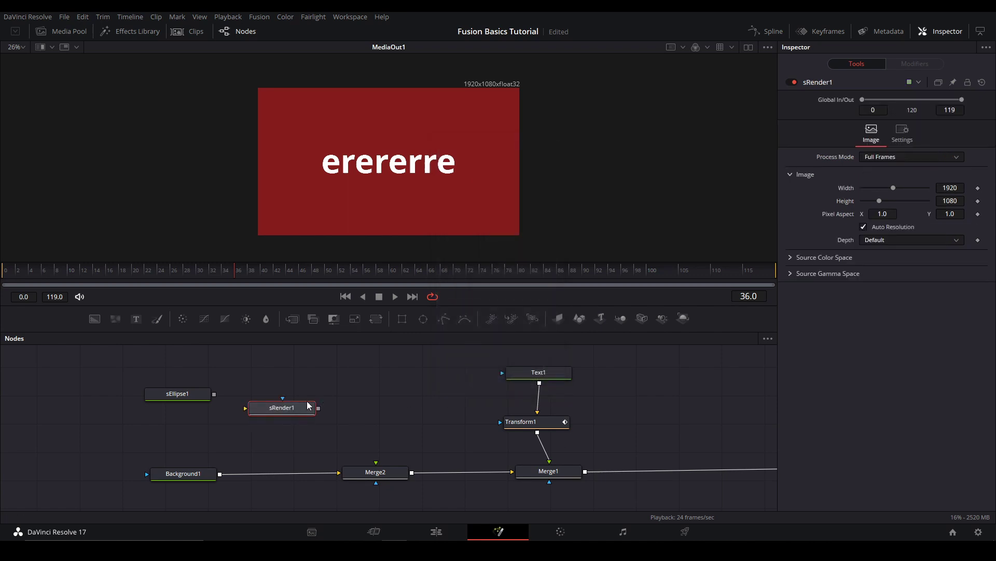
pyautogui.moveTo(304, 411); pyautogui.dragTo(399, 392)
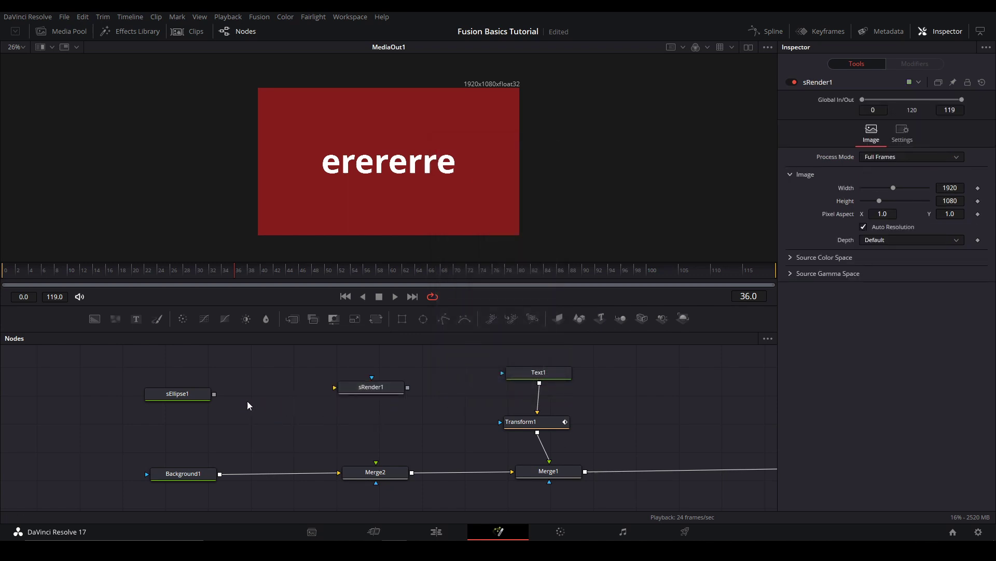
pyautogui.moveTo(215, 396); pyautogui.dragTo(334, 387)
pyautogui.moveTo(408, 387); pyautogui.dragTo(386, 472)
pyautogui.moveTo(377, 388); pyautogui.dragTo(376, 406)
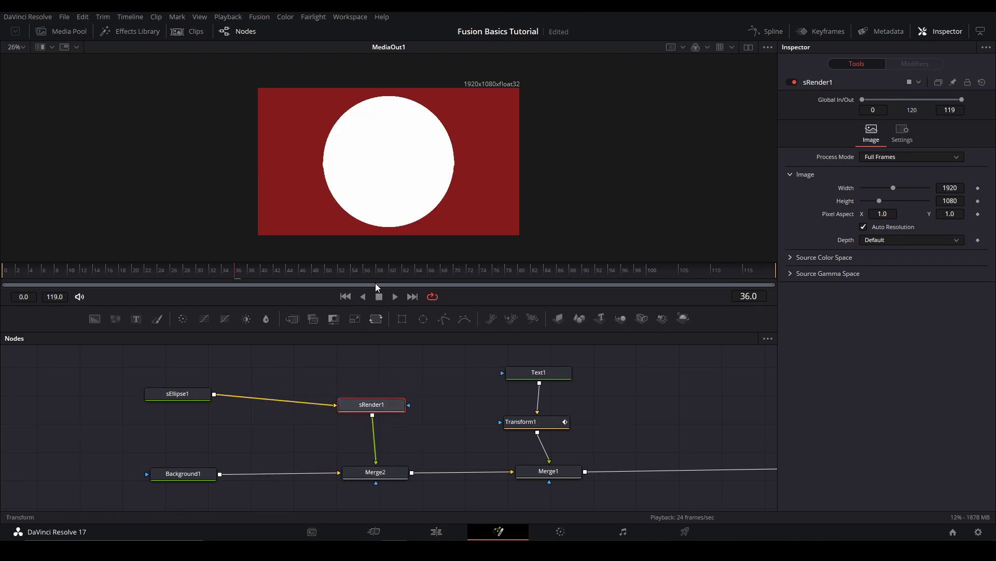
# Step: Set sEllipse1's Green to 0 in the Style tab so the circle turns magenta
pyautogui.click(178, 393)
pyautogui.click(887, 102)
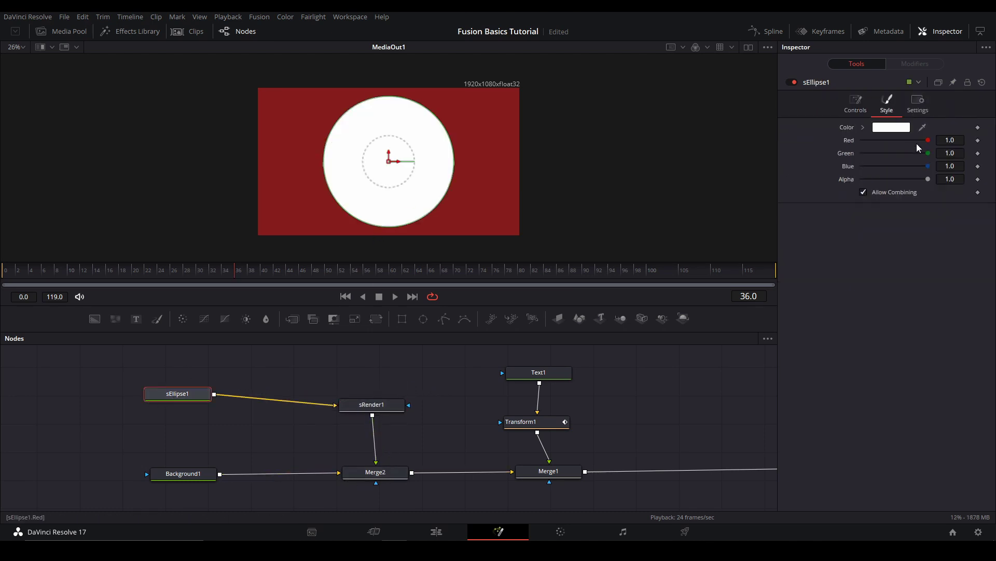
pyautogui.moveTo(929, 153); pyautogui.dragTo(862, 153)
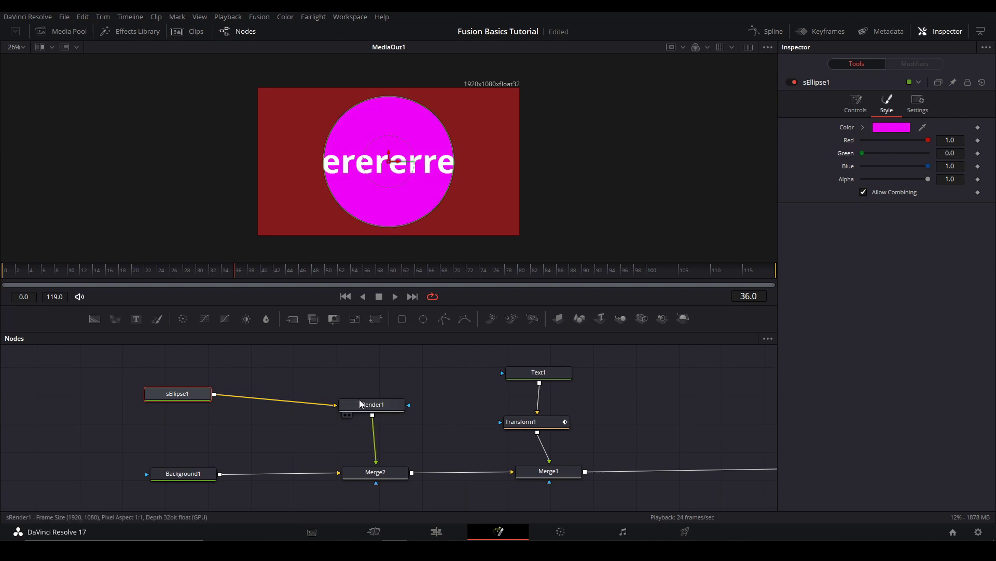
pyautogui.click(362, 374)
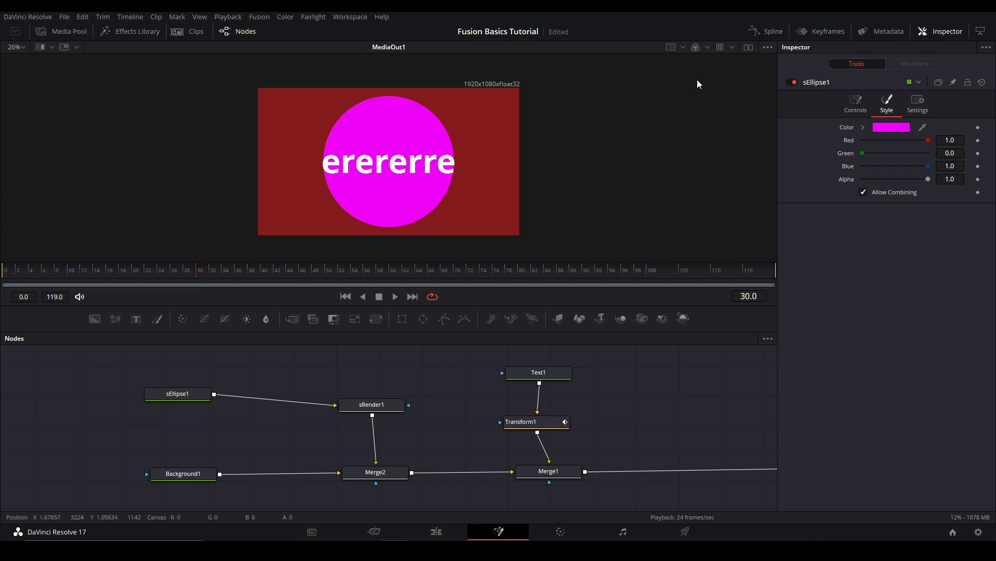
pyautogui.click(177, 394)
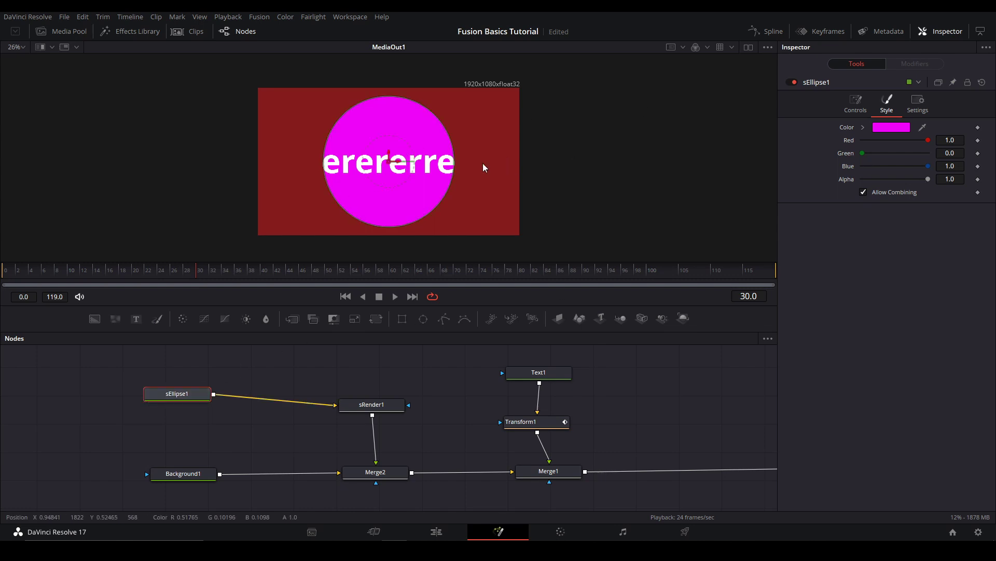
pyautogui.click(855, 101)
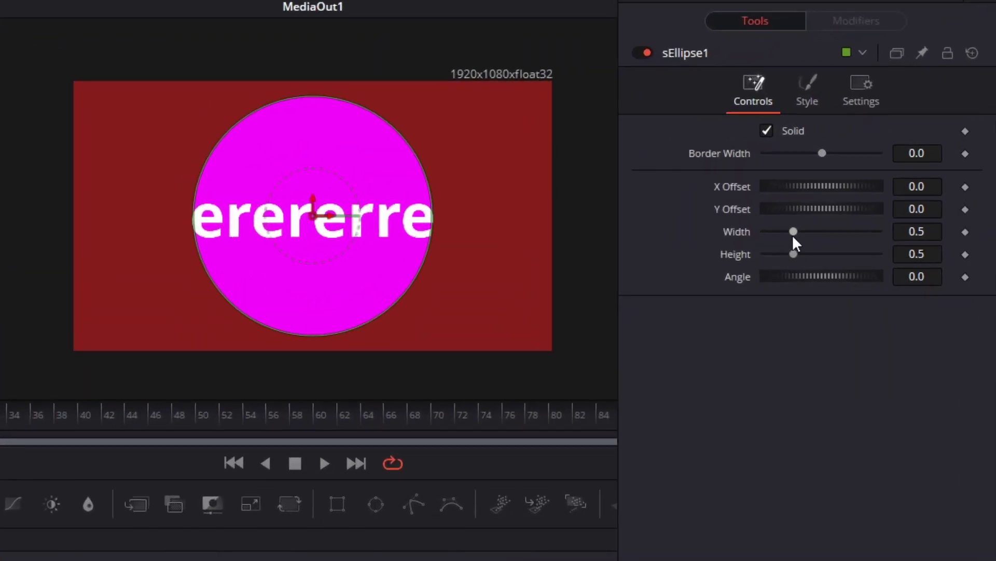
# Step: Keep Width at 0.5 and link the circle's Height to Width with an expression
pyautogui.moveTo(793, 237); pyautogui.dragTo(764, 234)
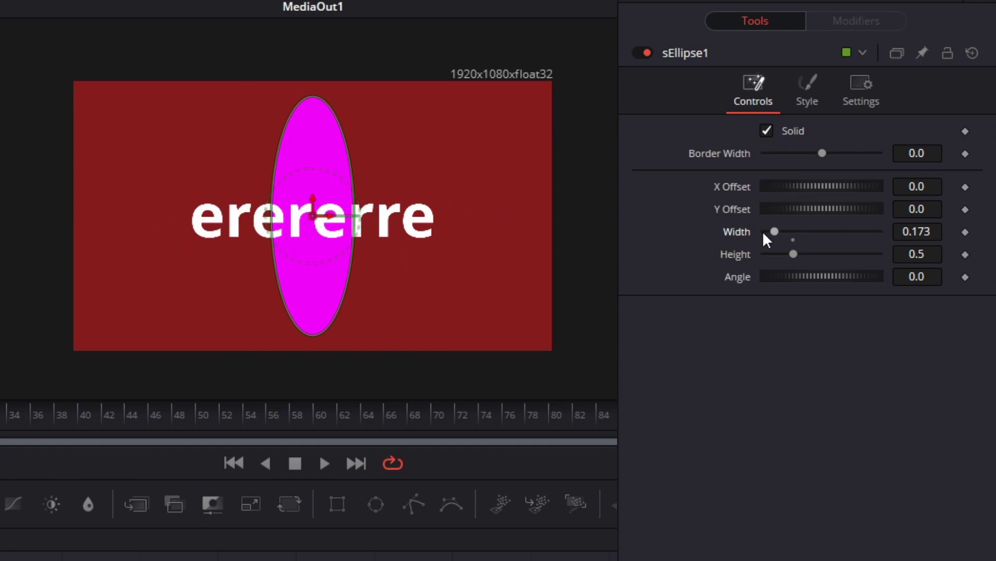
pyautogui.click(794, 237)
pyautogui.click(913, 255)
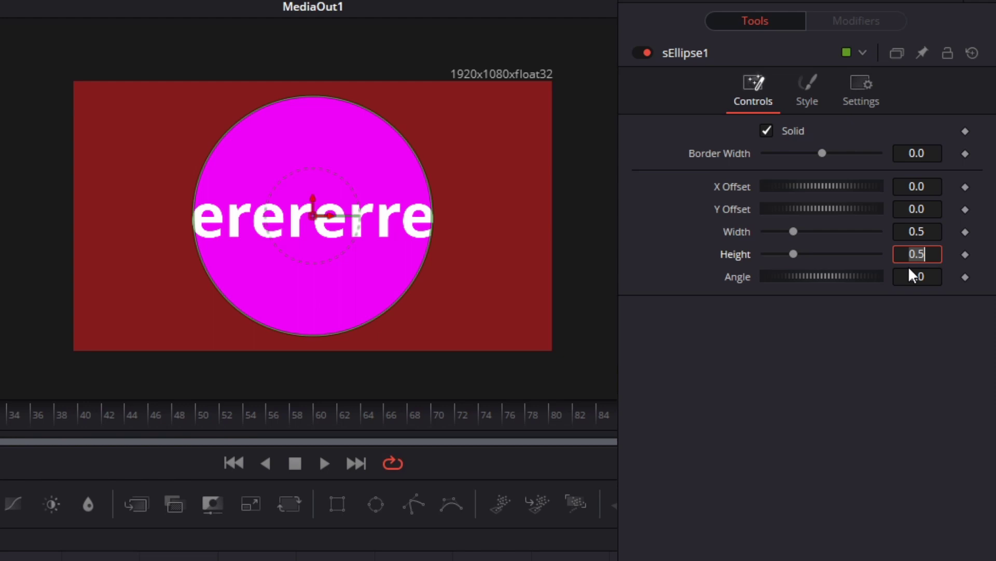
pyautogui.write('=')
pyautogui.press('Return')
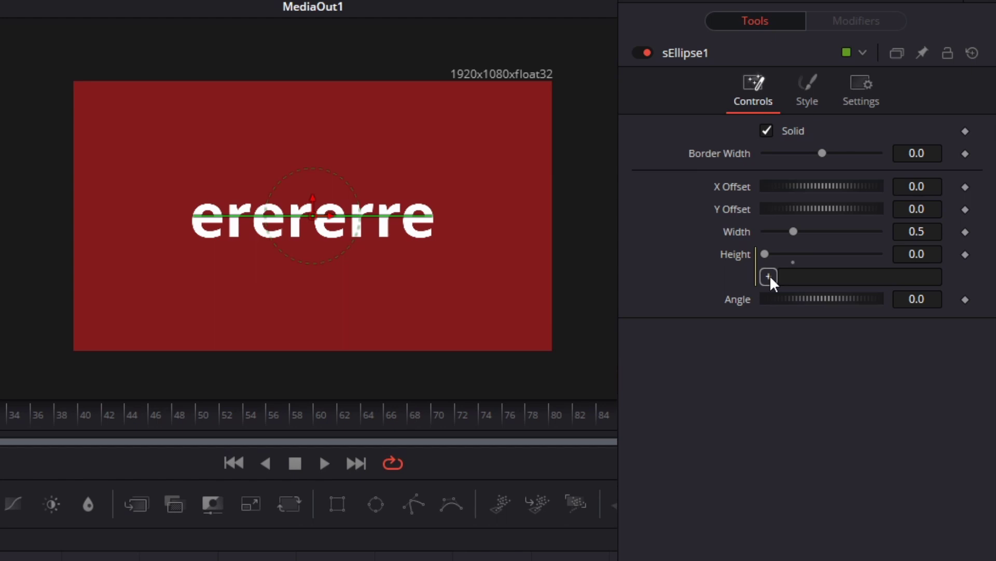
pyautogui.moveTo(768, 277); pyautogui.dragTo(916, 234)
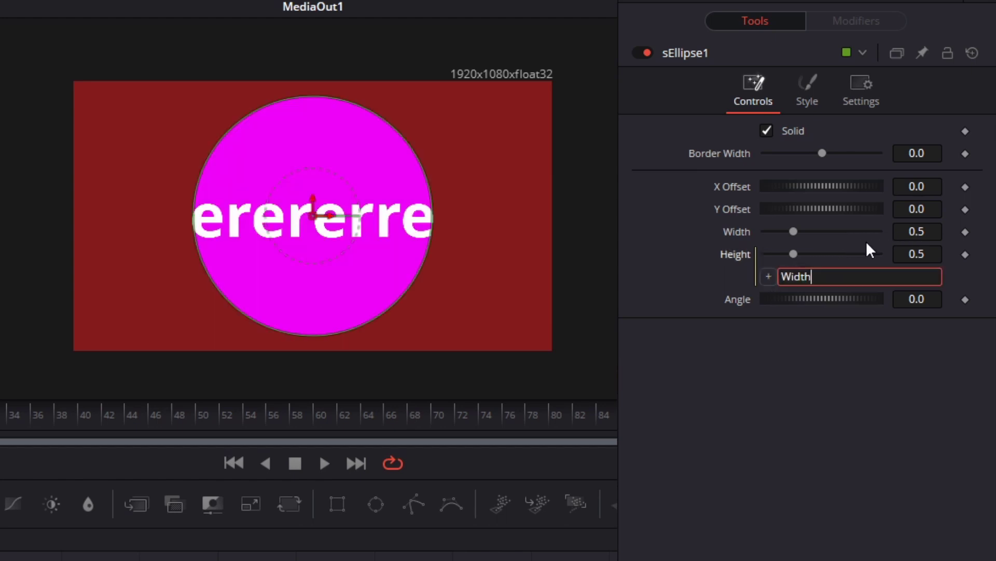
pyautogui.moveTo(793, 232)
pyautogui.mouseDown()
pyautogui.moveTo(816, 232)
pyautogui.moveTo(780, 233)
pyautogui.moveTo(792, 234)
pyautogui.mouseUp()
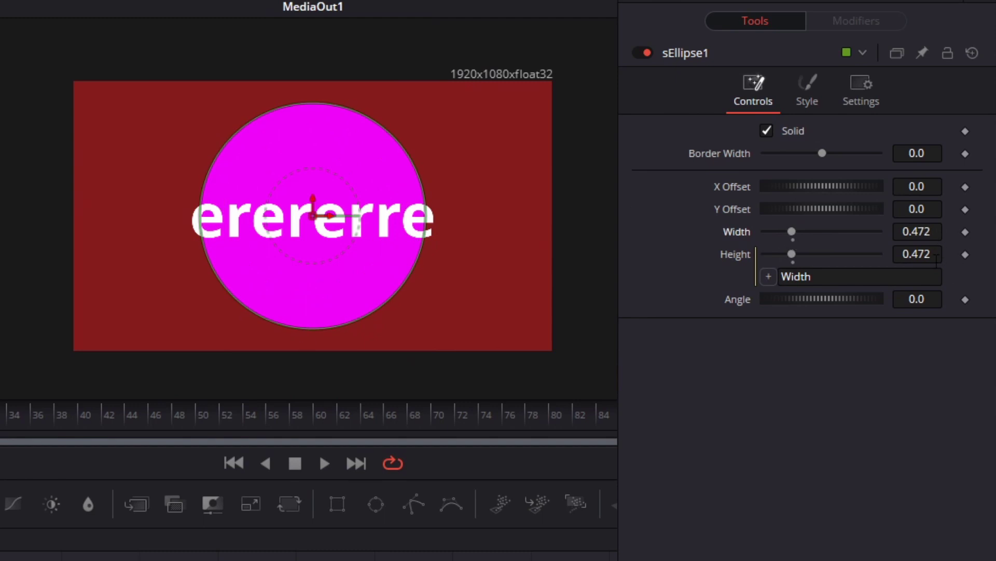
pyautogui.click(793, 241)
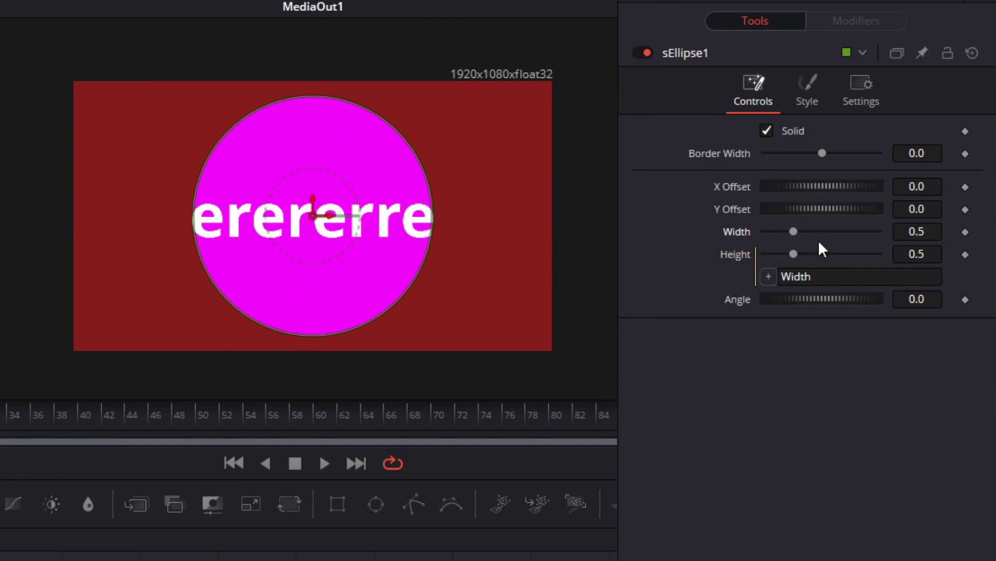
# Step: Keyframe Width at 0.5 on frame 30 and 0 on frame 0, then preview
pyautogui.click(965, 231)
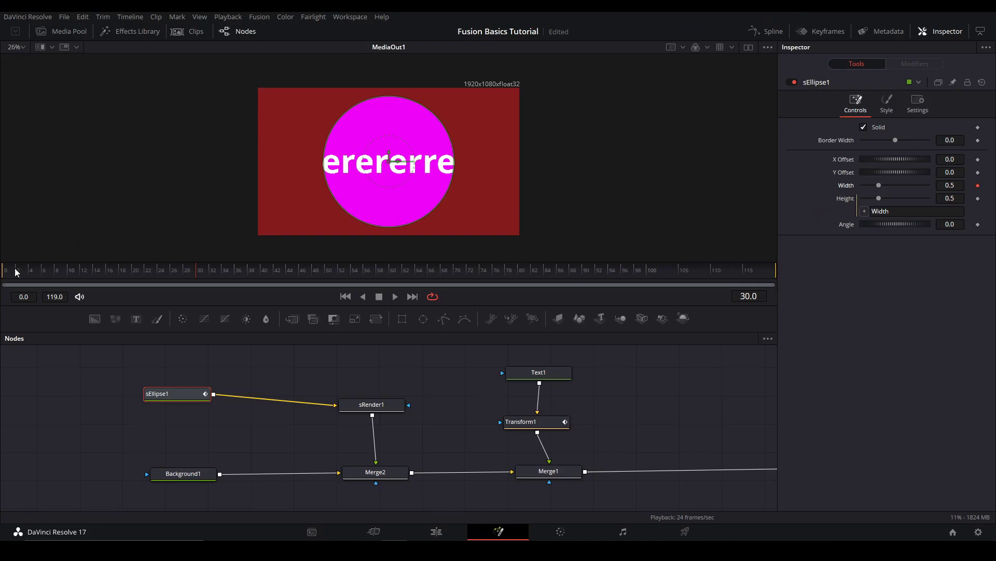
pyautogui.moveTo(15, 271); pyautogui.dragTo(7, 271)
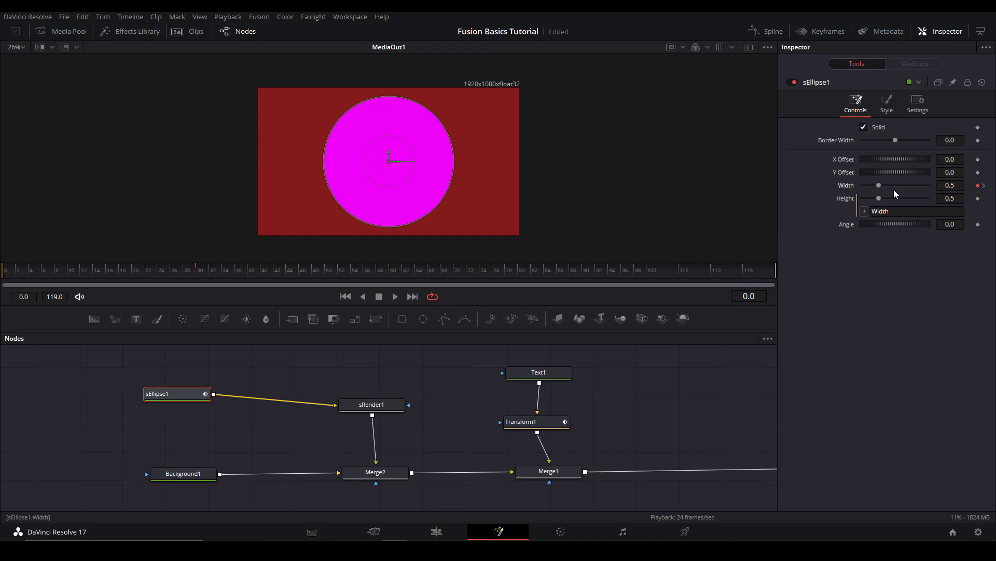
pyautogui.moveTo(881, 190); pyautogui.dragTo(859, 188)
pyautogui.press('space')
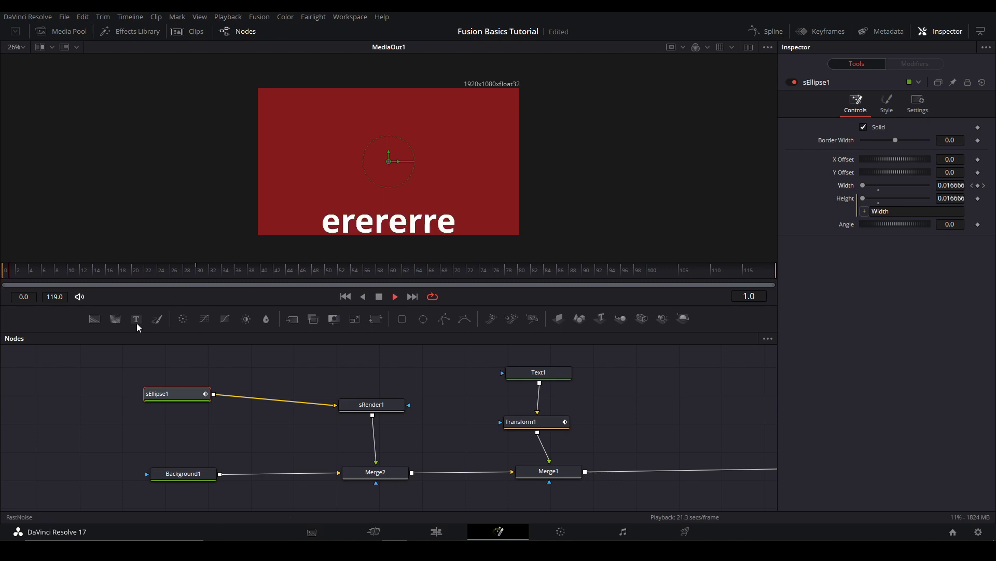
pyautogui.press('space')
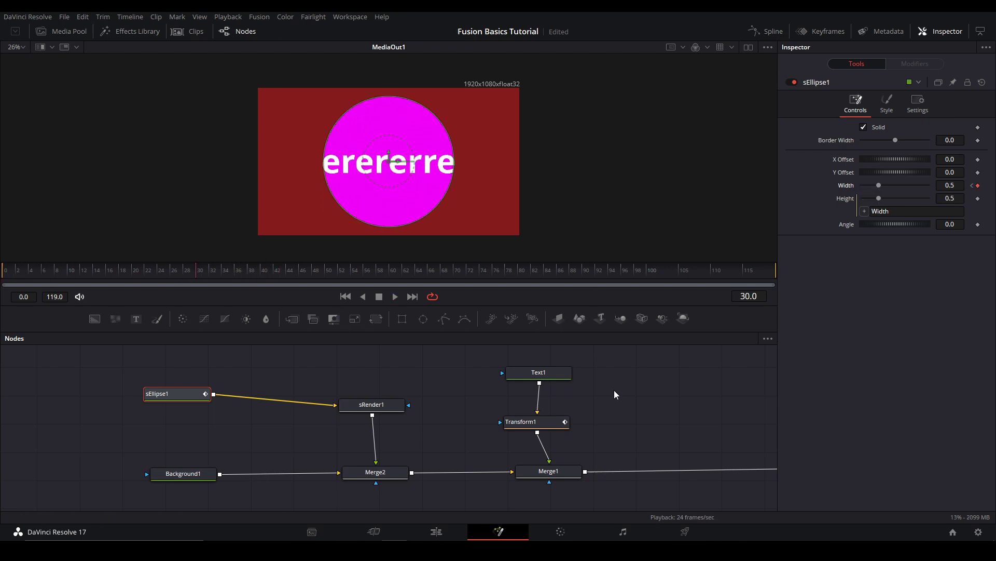
pyautogui.moveTo(614, 390); pyautogui.dragTo(591, 413)
# Step: Smooth sEllipse1's Width keyframes and raise the start handle for a fast-start ease-out
pyautogui.click(767, 31)
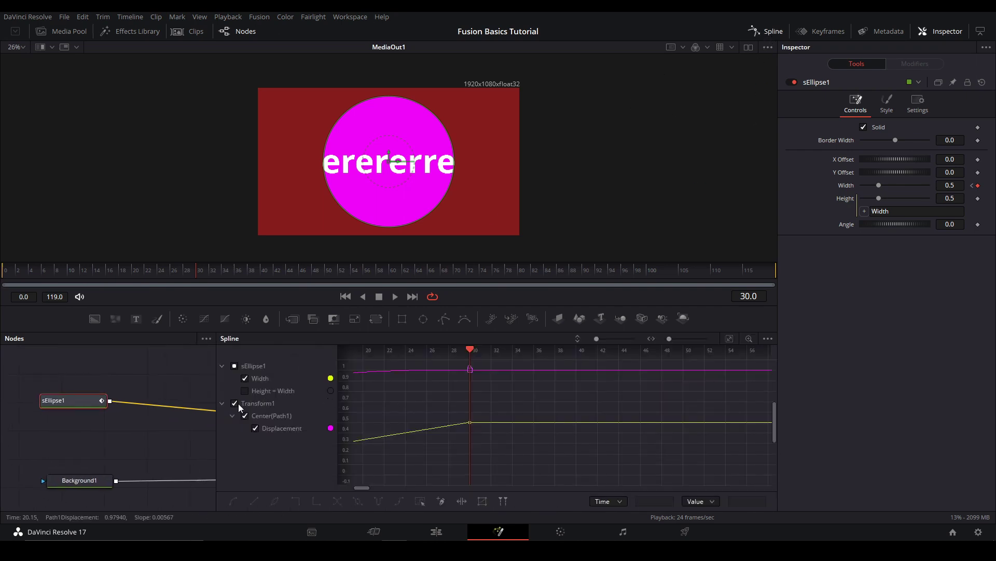
pyautogui.click(234, 364)
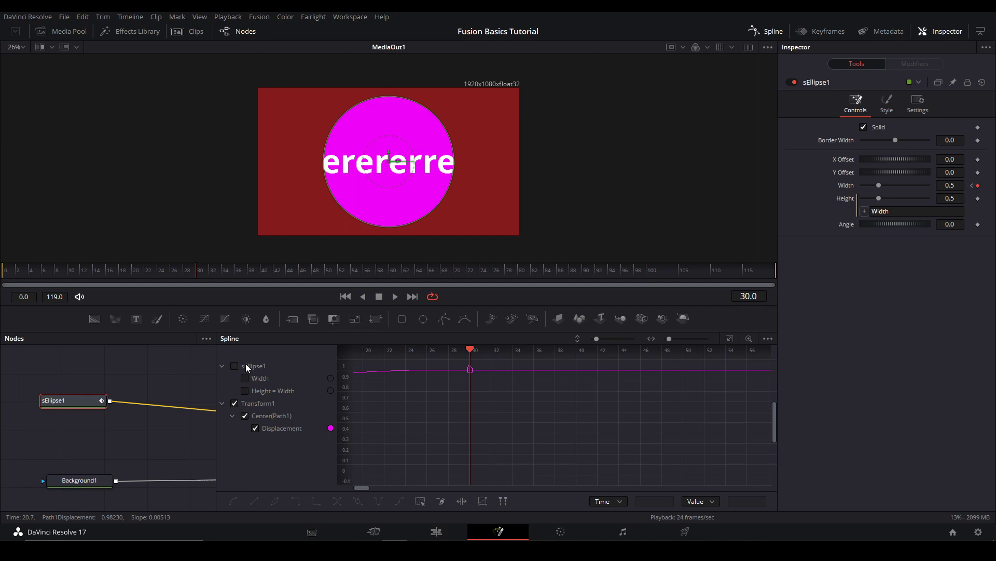
pyautogui.click(235, 366)
pyautogui.click(235, 403)
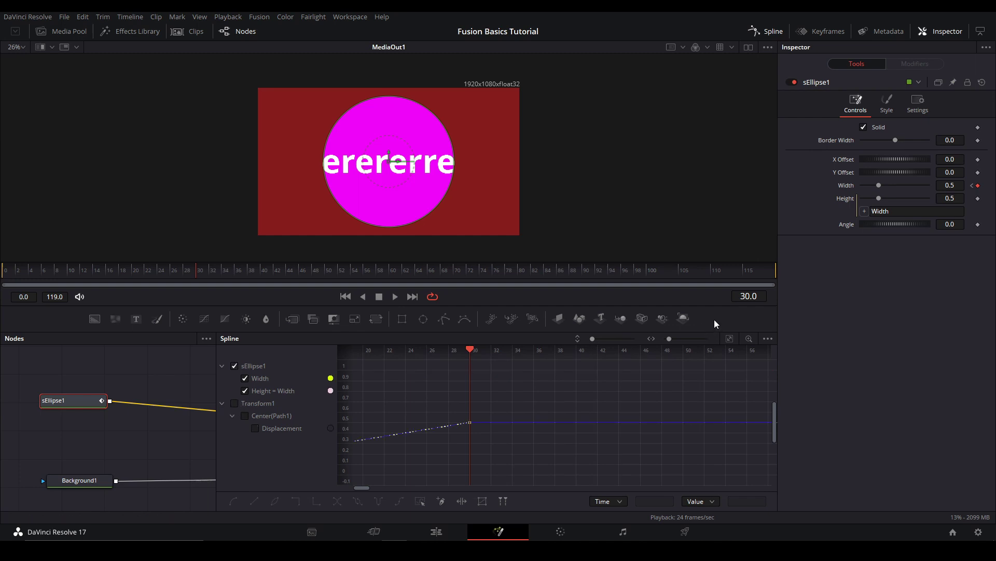
pyautogui.click(730, 338)
pyautogui.moveTo(751, 362); pyautogui.dragTo(380, 483)
pyautogui.hotkey('shift', 's')
pyautogui.moveTo(505, 474); pyautogui.dragTo(400, 375)
pyautogui.click(5, 270)
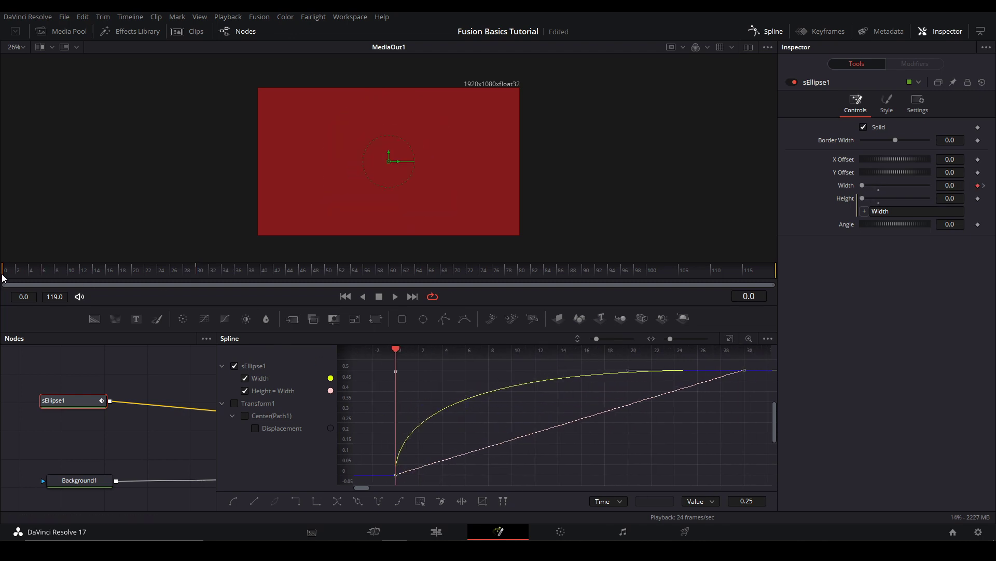
pyautogui.press('space')
pyautogui.press('space')
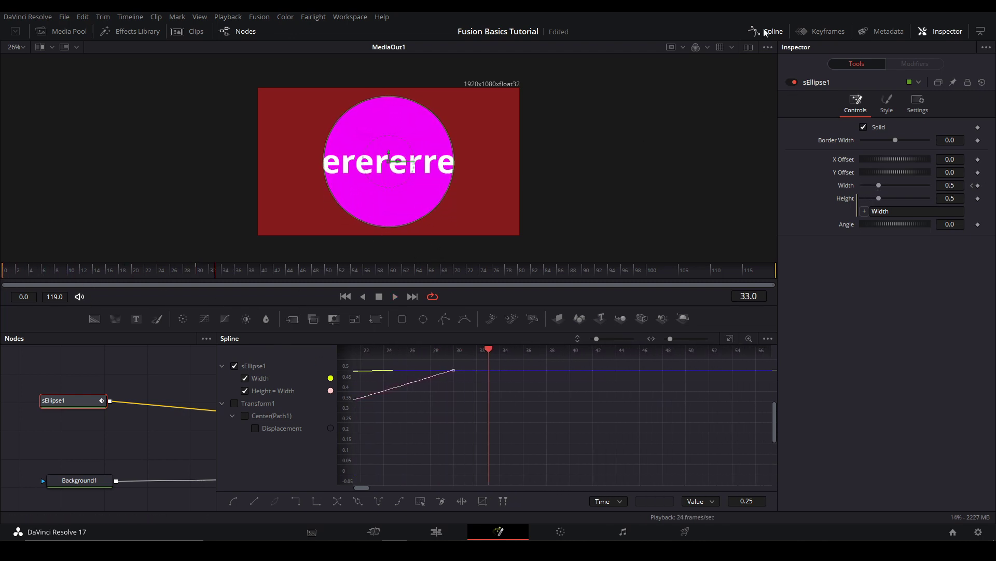
pyautogui.click(763, 32)
# Step: Add an Ellipse mask into sRender1's mask input, trying Width 0.212 before resetting to 0.5
pyautogui.click(276, 383)
pyautogui.moveTo(275, 383); pyautogui.dragTo(313, 429)
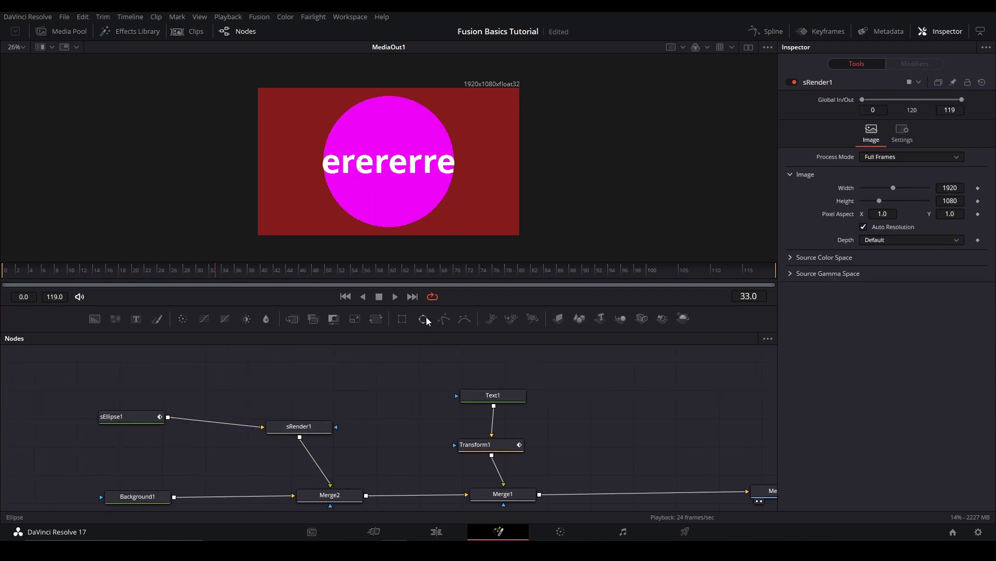
pyautogui.moveTo(363, 365); pyautogui.dragTo(357, 365)
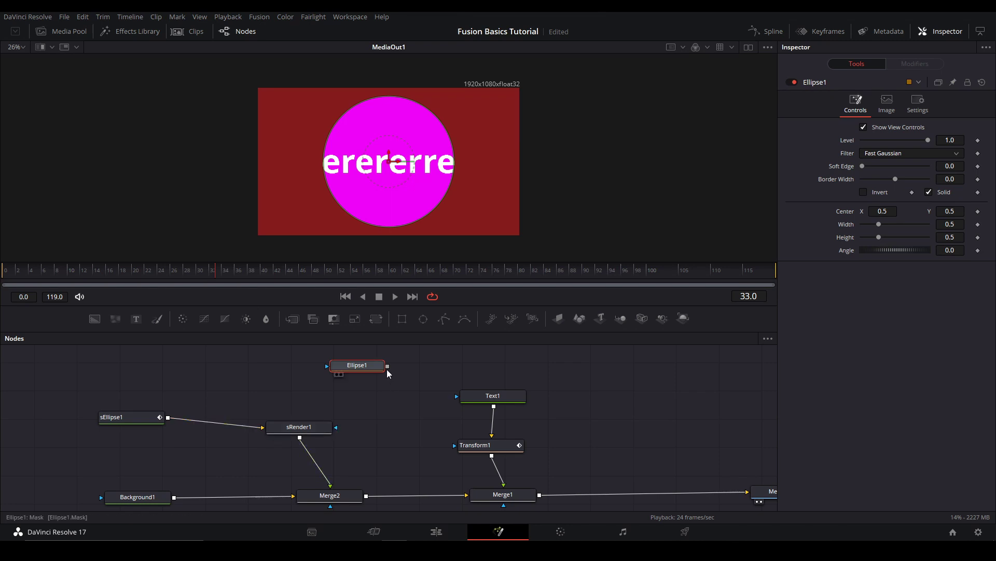
pyautogui.moveTo(388, 366); pyautogui.dragTo(336, 426)
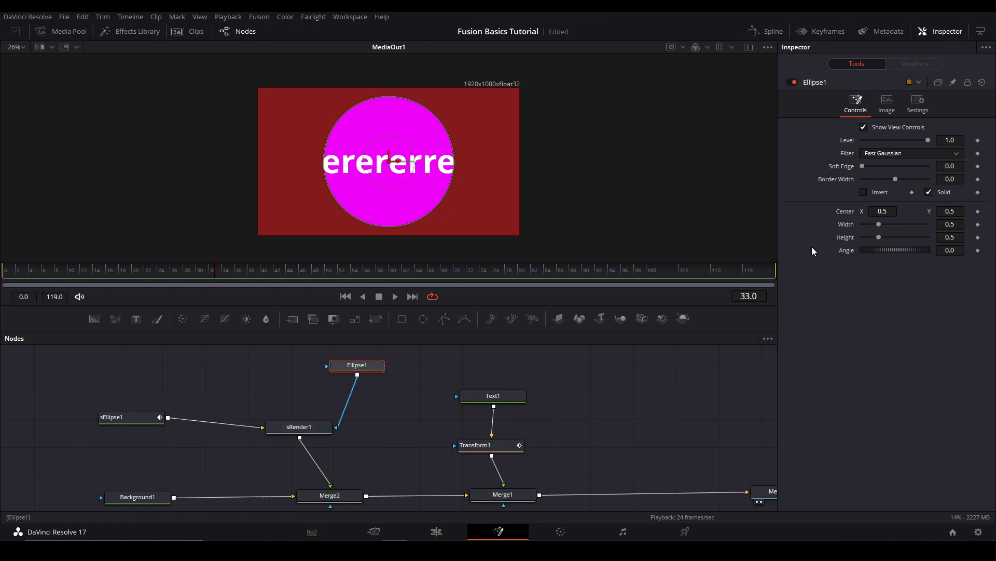
pyautogui.click(946, 225)
pyautogui.write('0.212')
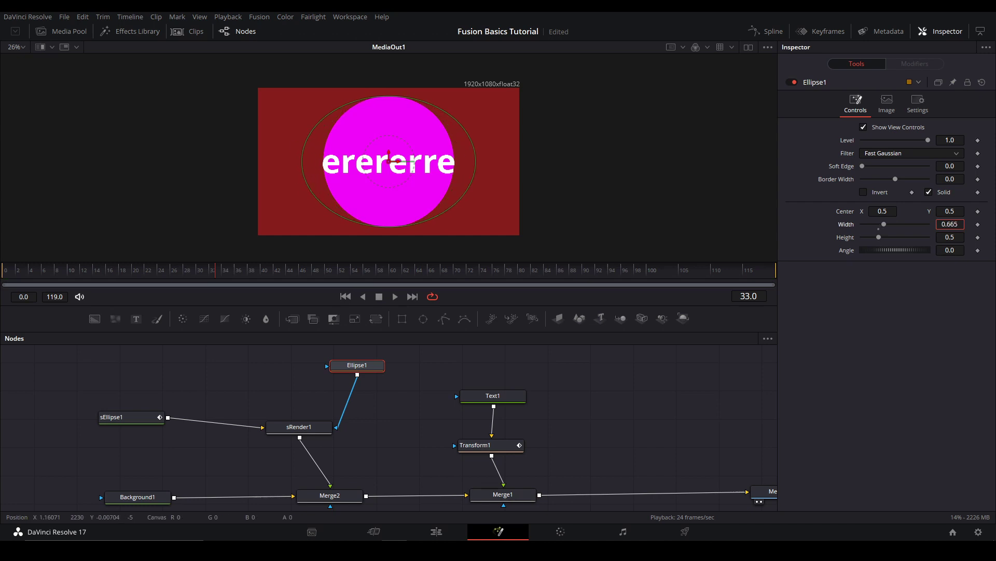
pyautogui.press('Return')
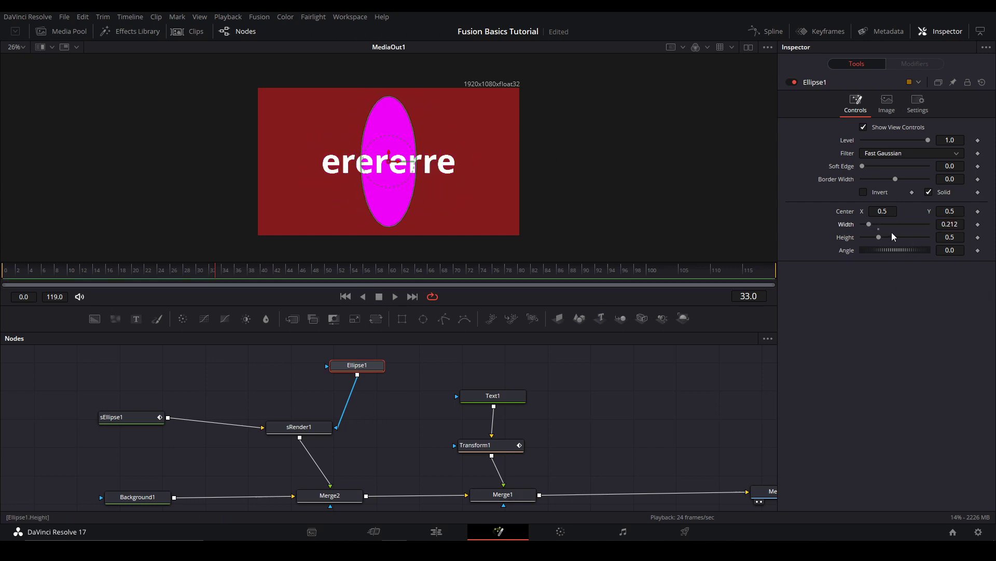
pyautogui.click(878, 229)
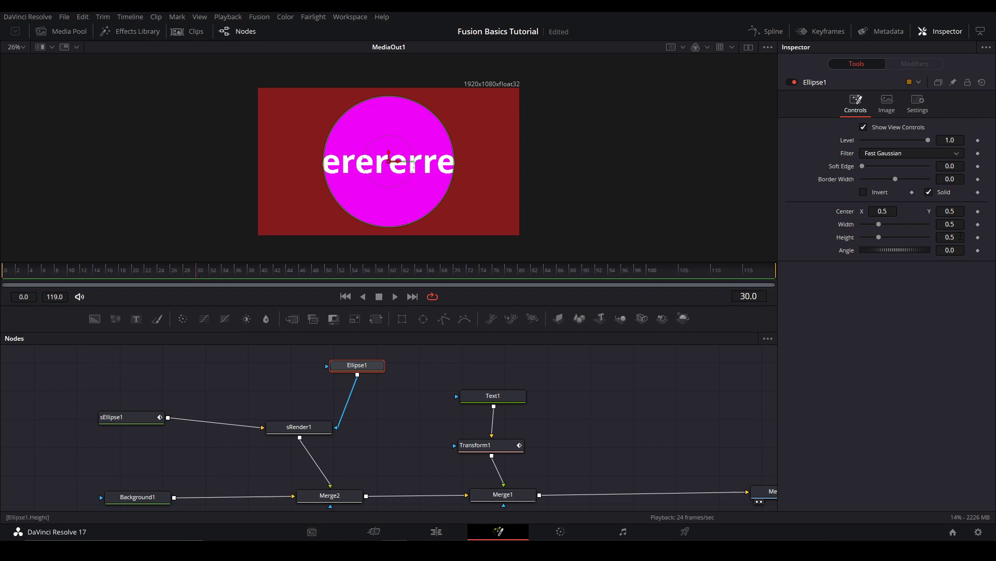
# Step: Link the mask's Height to Width and keyframe Width from 0.033 at frame 0 to 0.5
pyautogui.write('=')
pyautogui.press('Return')
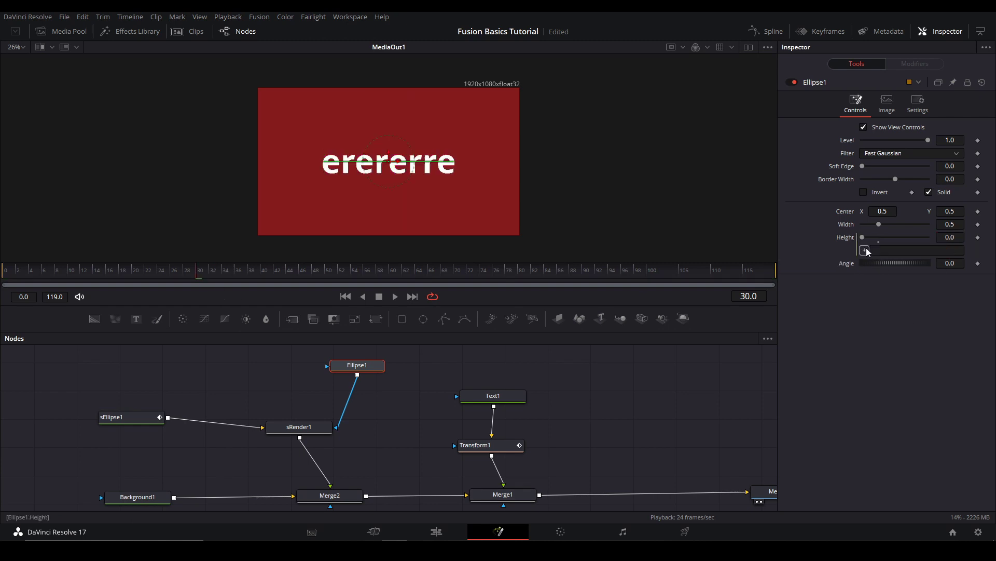
pyautogui.moveTo(866, 250); pyautogui.dragTo(949, 224)
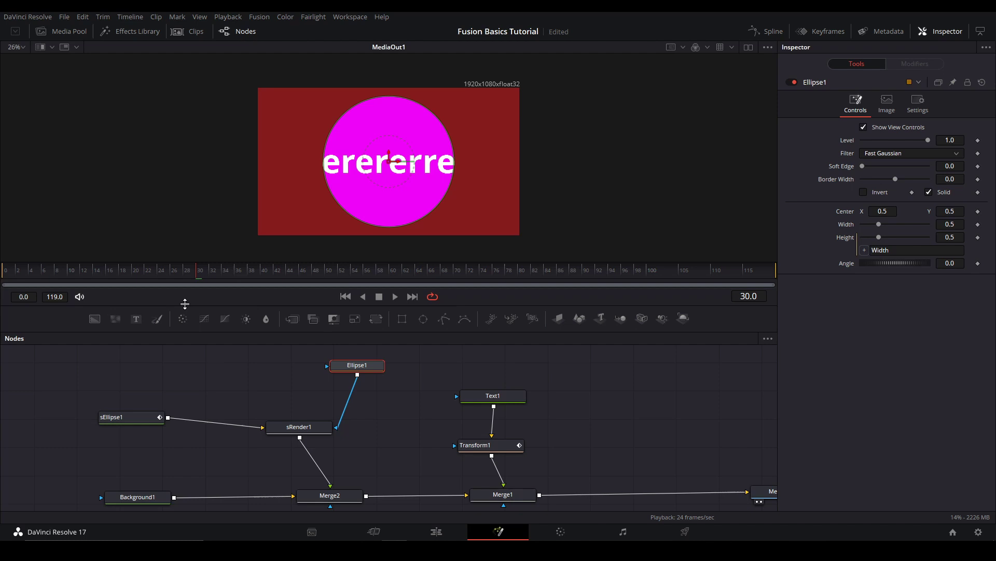
pyautogui.click(977, 225)
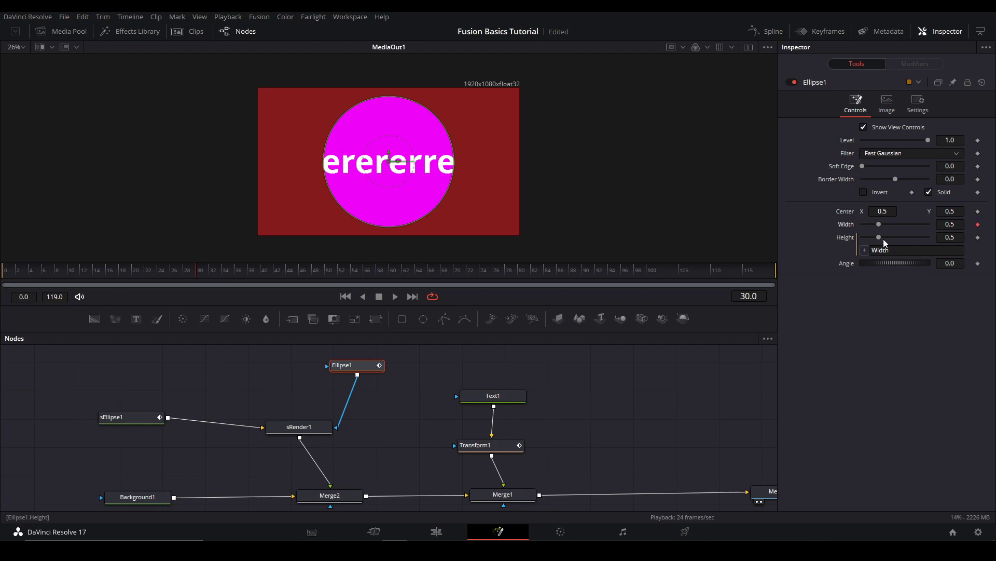
pyautogui.press('Home')
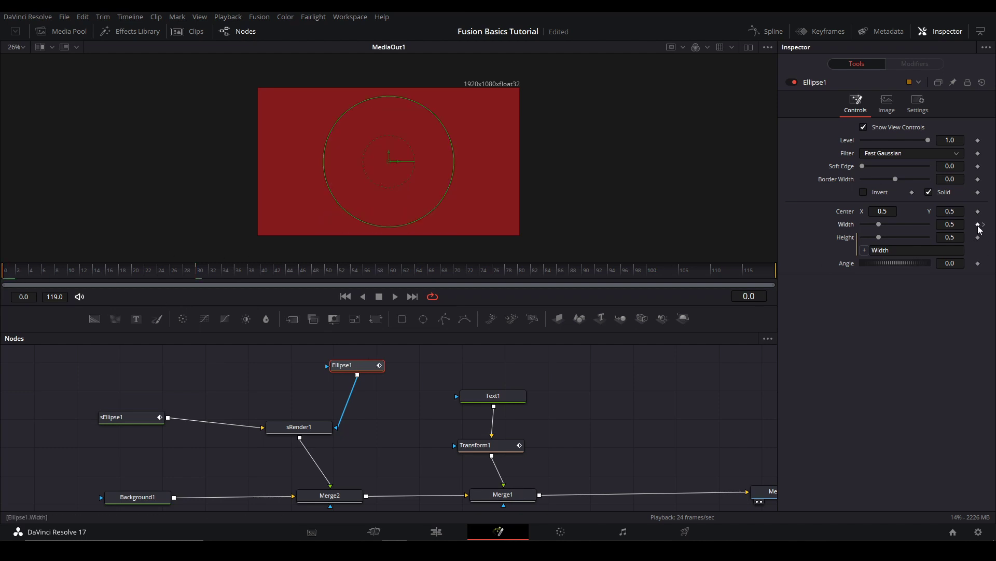
pyautogui.moveTo(879, 225); pyautogui.dragTo(805, 232)
pyautogui.press('space')
# Step: Invert the Ellipse1 mask so the magenta circle becomes a ring, and replay
pyautogui.press('space')
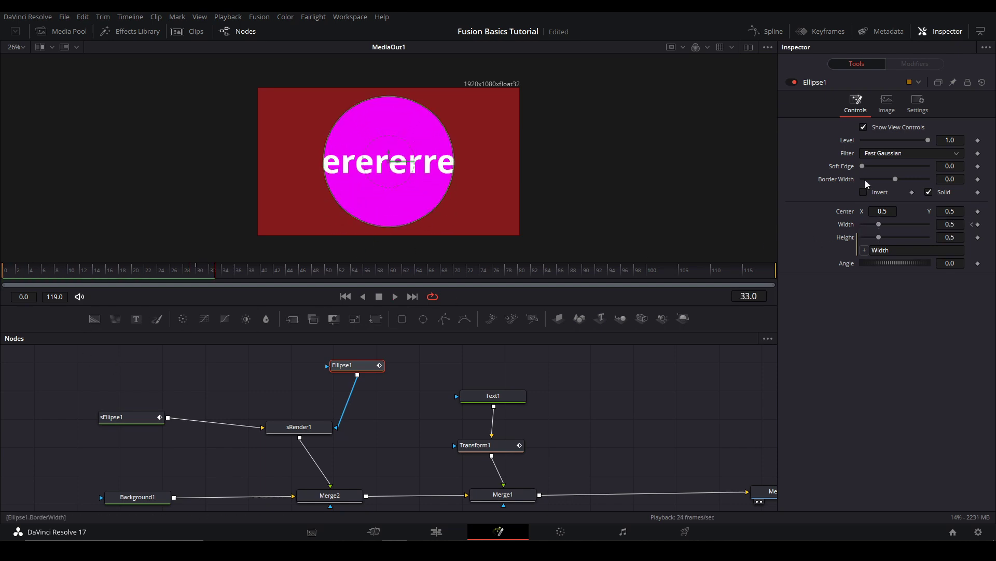
pyautogui.click(864, 192)
pyautogui.press('Home')
pyautogui.press('space')
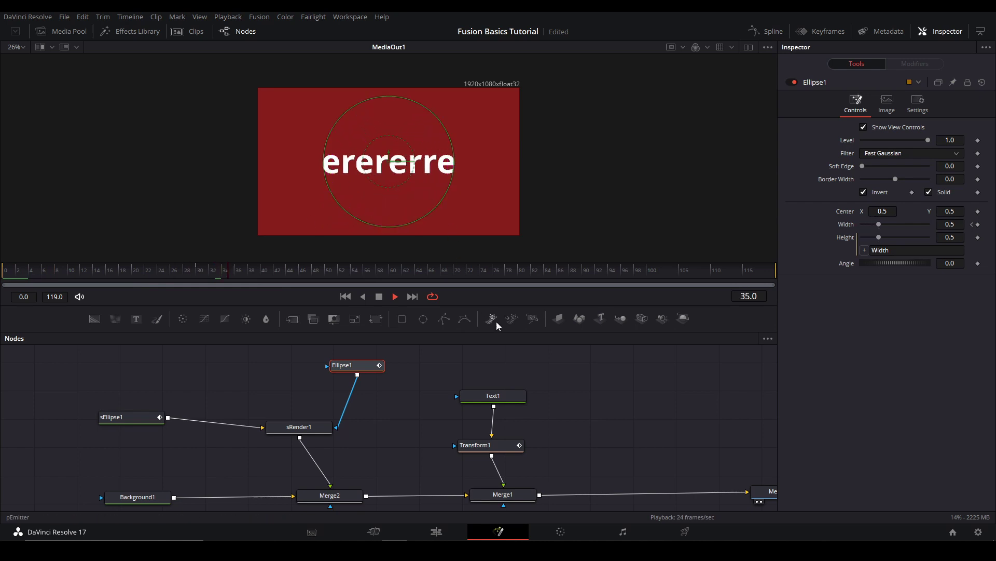
pyautogui.press('space')
pyautogui.click(586, 375)
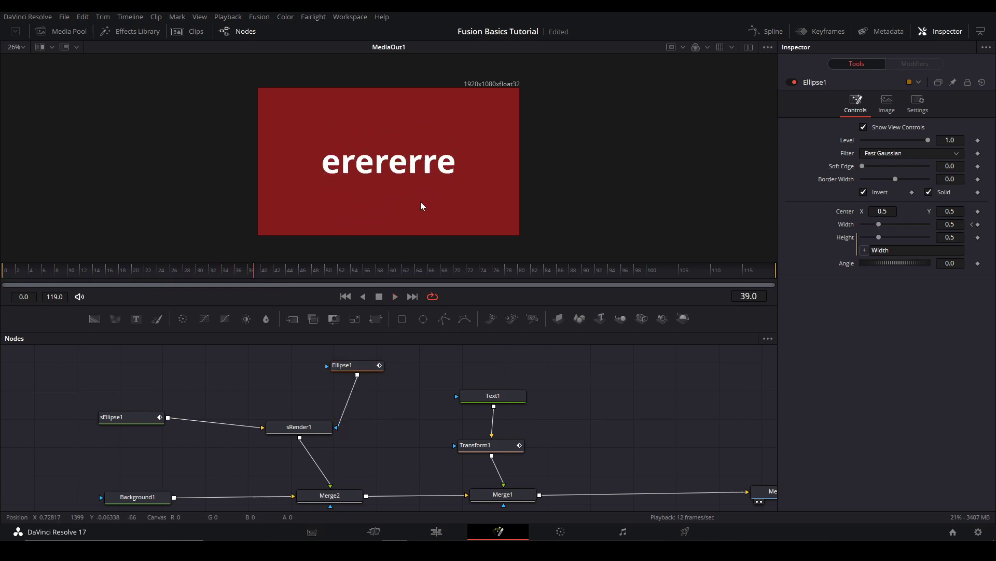
pyautogui.click(344, 370)
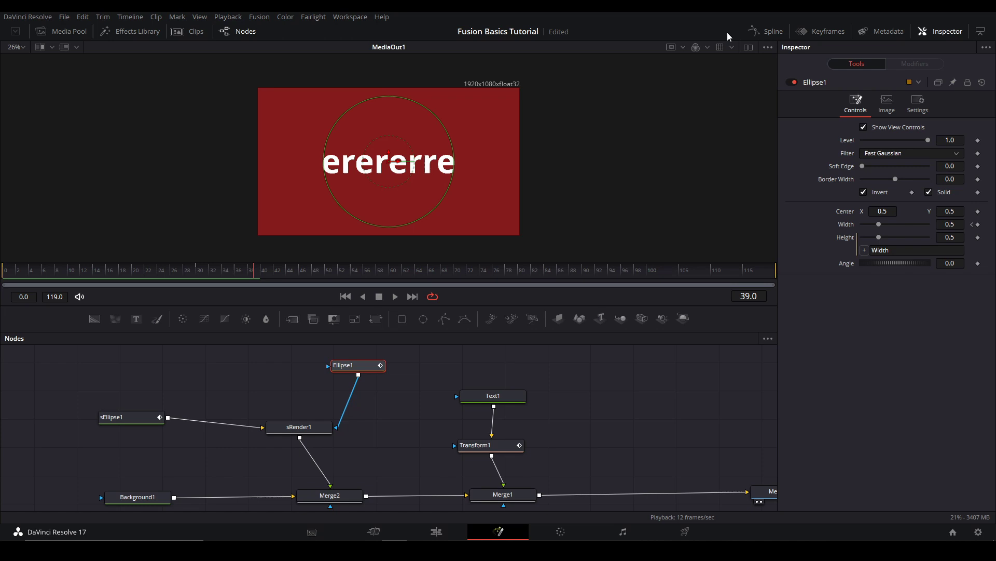
pyautogui.click(765, 31)
# Step: Smooth both Ellipse1 Width keyframes and steepen the start so the width shoots up
pyautogui.moveTo(73, 406); pyautogui.dragTo(54, 409)
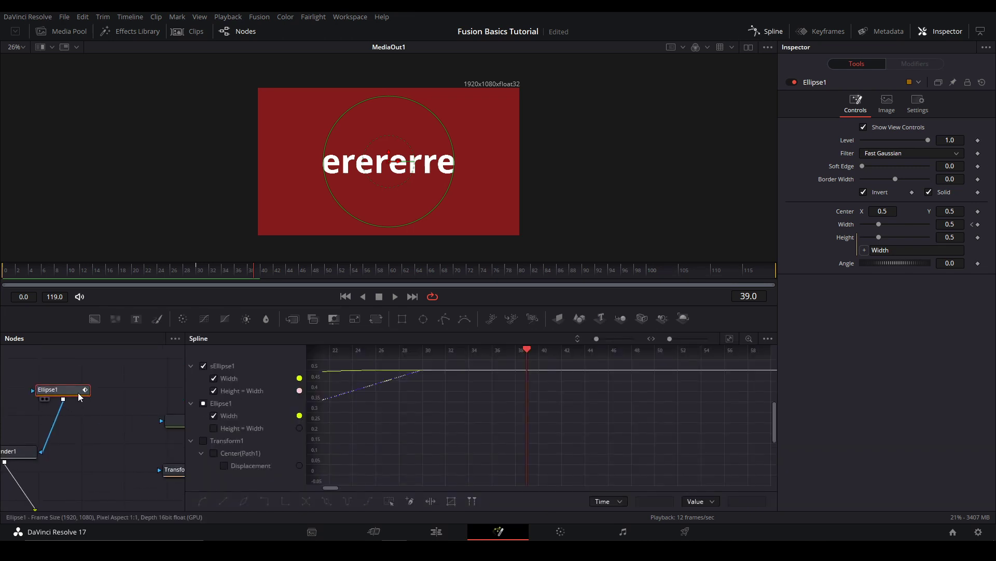
pyautogui.click(79, 393)
pyautogui.click(731, 339)
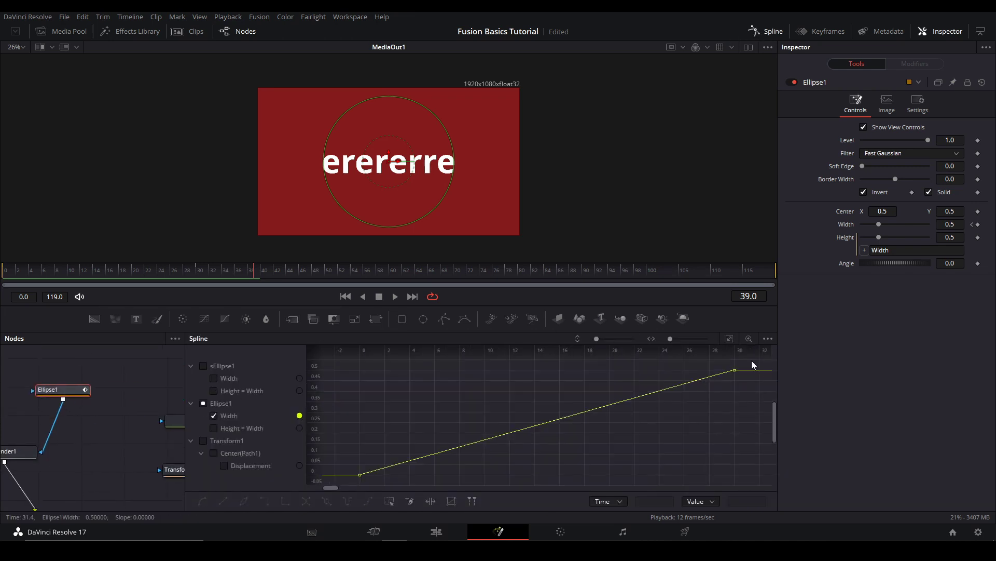
pyautogui.moveTo(752, 361); pyautogui.dragTo(340, 494)
pyautogui.press('s')
pyautogui.moveTo(484, 472); pyautogui.dragTo(366, 372)
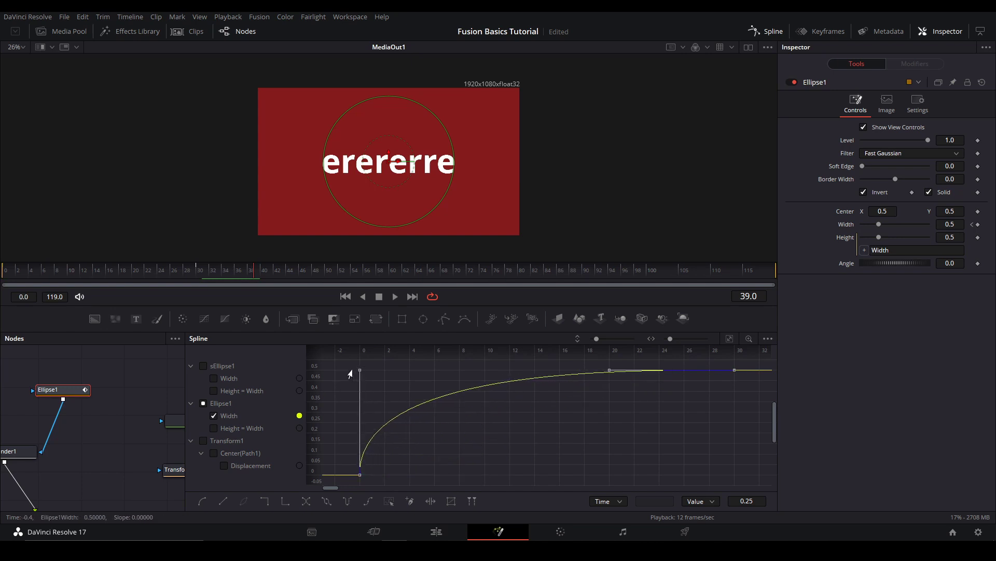
pyautogui.click(204, 365)
pyautogui.moveTo(30, 272); pyautogui.dragTo(3, 272)
pyautogui.press('space')
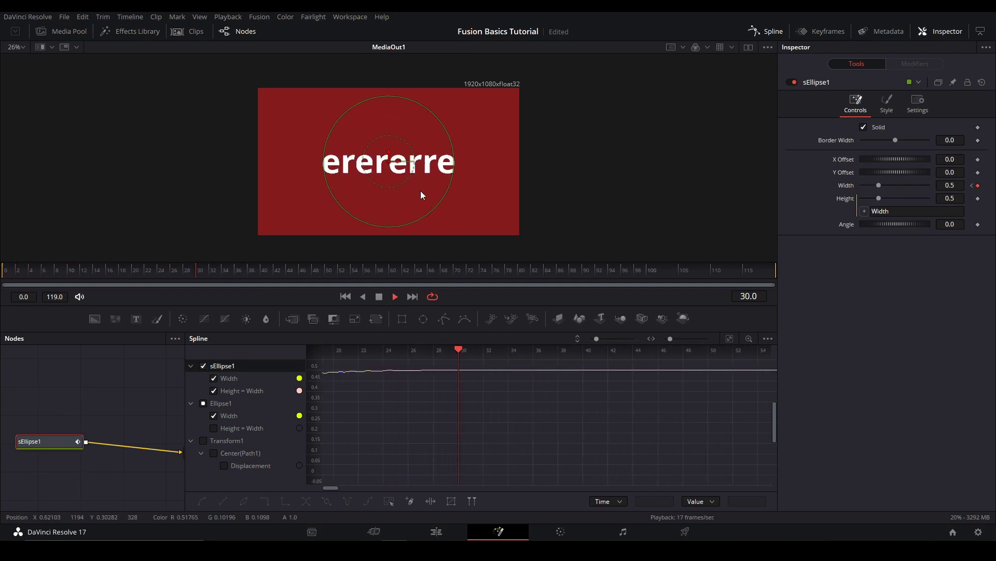
pyautogui.press('space')
# Step: Lower the frame-0 Width handle so the mask rises more gradually, then replay
pyautogui.moveTo(195, 267); pyautogui.dragTo(6, 272)
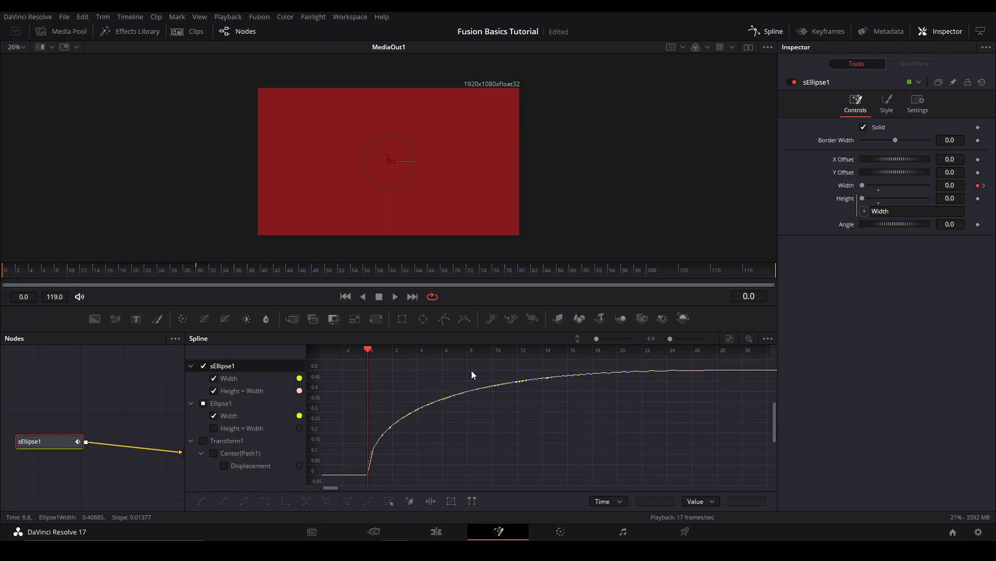
pyautogui.click(495, 385)
pyautogui.moveTo(524, 425); pyautogui.dragTo(325, 477)
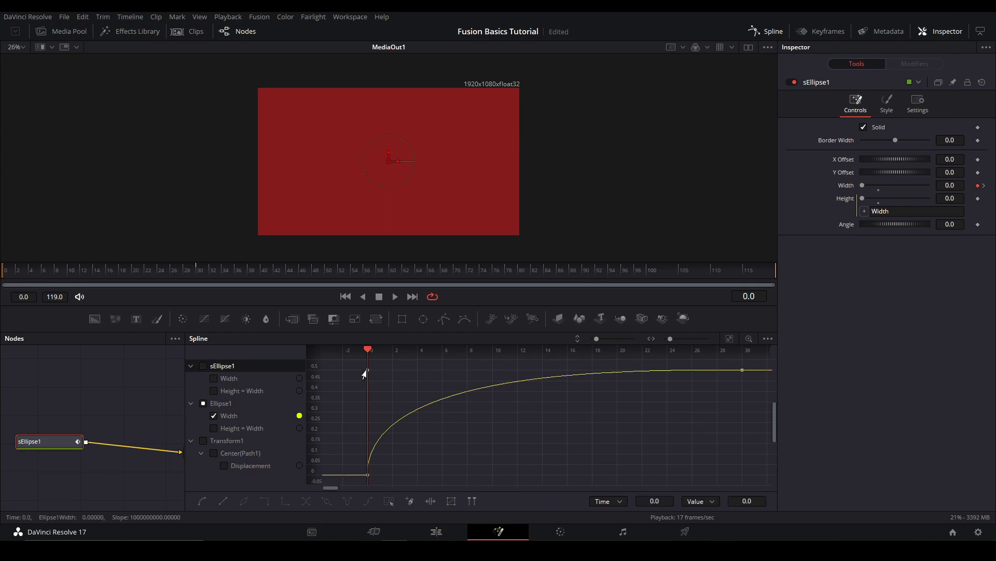
pyautogui.moveTo(367, 370); pyautogui.dragTo(367, 419)
pyautogui.moveTo(26, 276); pyautogui.dragTo(2, 277)
pyautogui.press('space')
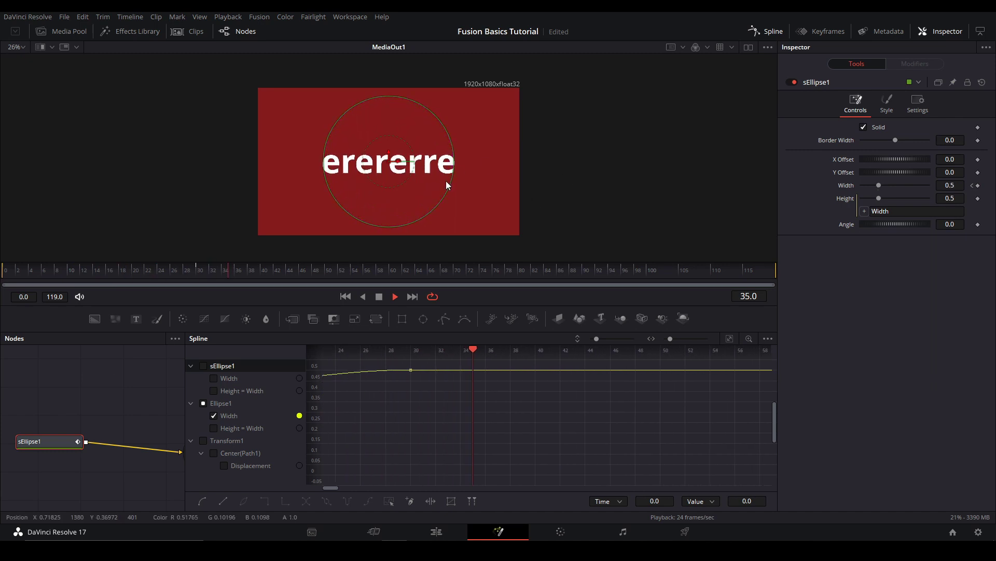
pyautogui.click(15, 273)
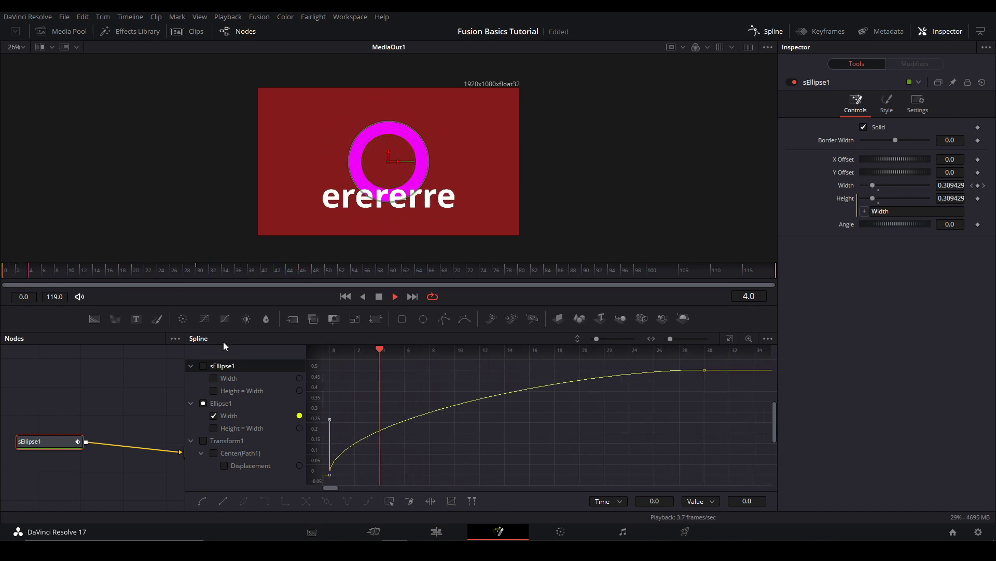
pyautogui.press('space')
# Step: Nudge Ellipse1's mask Width at frame 30 up to 0.511
pyautogui.click(124, 397)
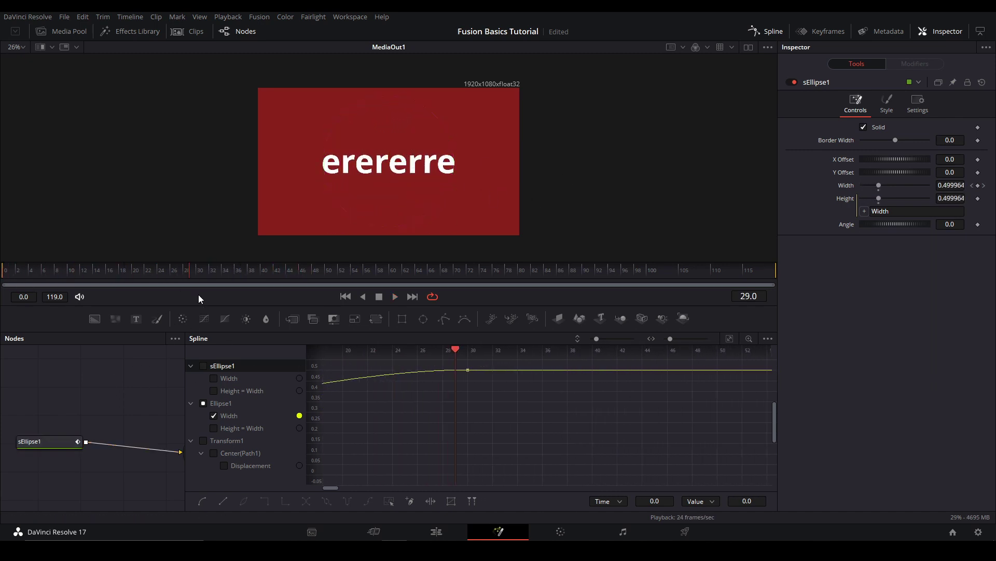
pyautogui.scroll(4, 405, 197)
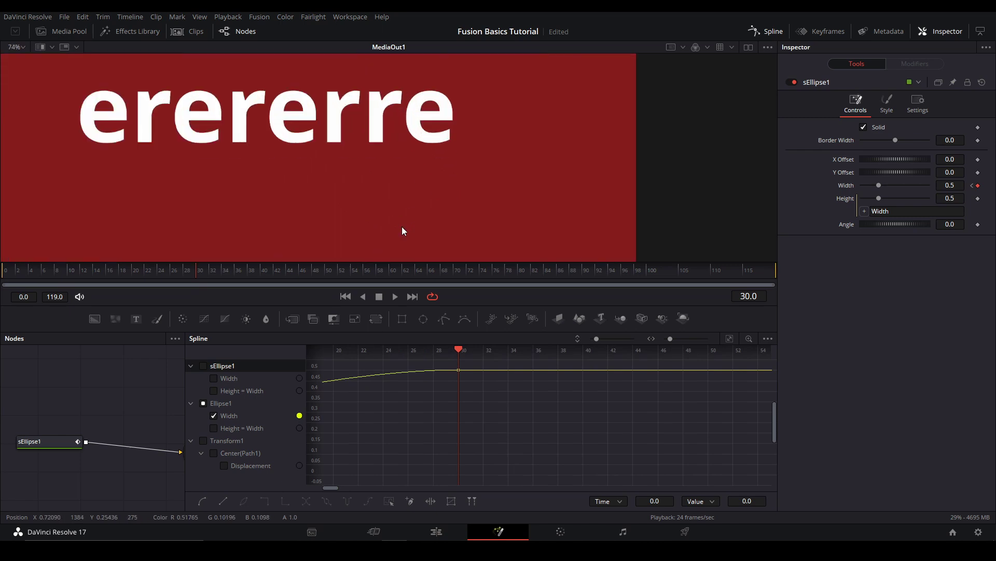
pyautogui.moveTo(108, 427); pyautogui.dragTo(69, 424)
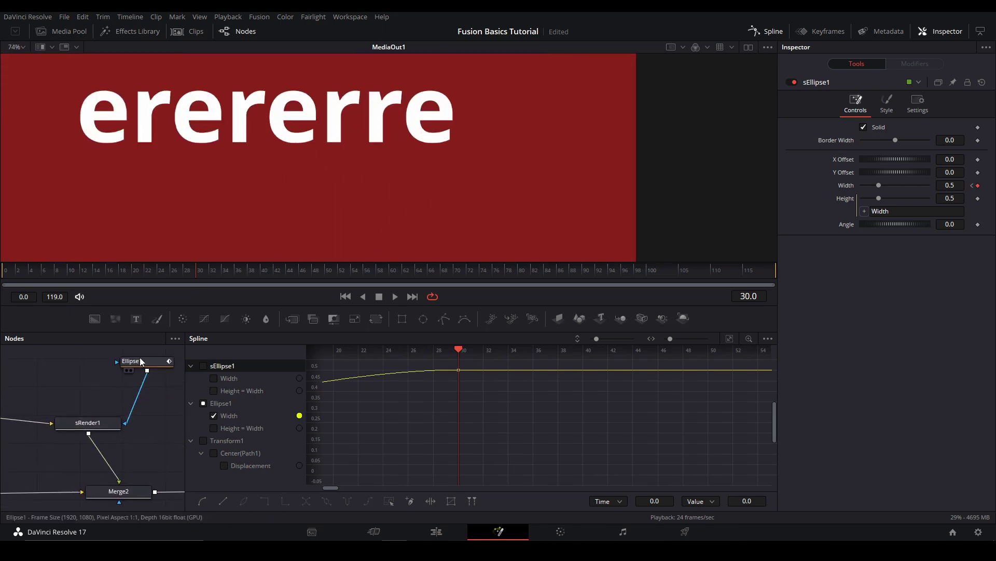
pyautogui.click(141, 360)
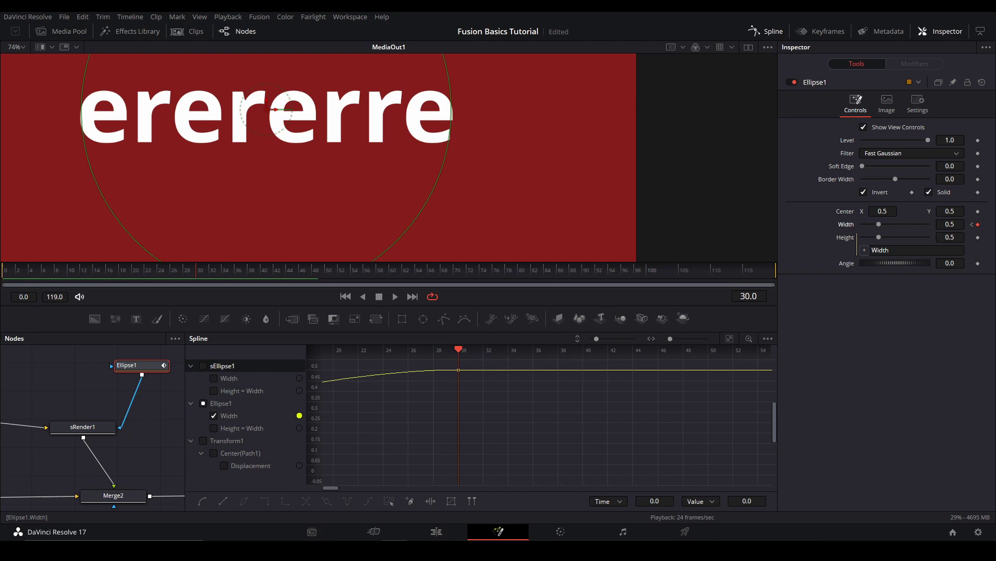
pyautogui.moveTo(950, 224); pyautogui.dragTo(956, 224)
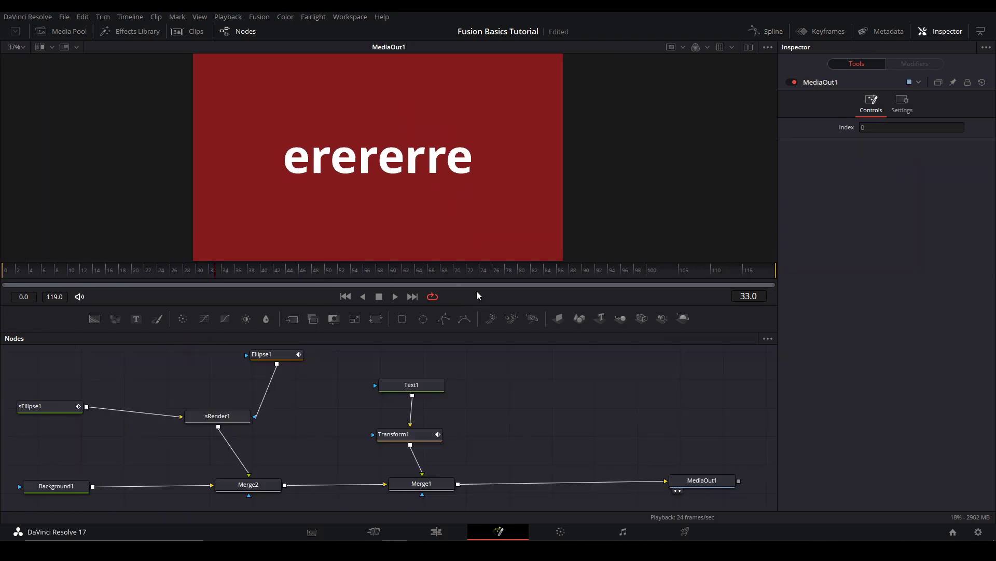
# Step: Turn off High Quality playback in the viewer's options
pyautogui.rightClick(478, 296)
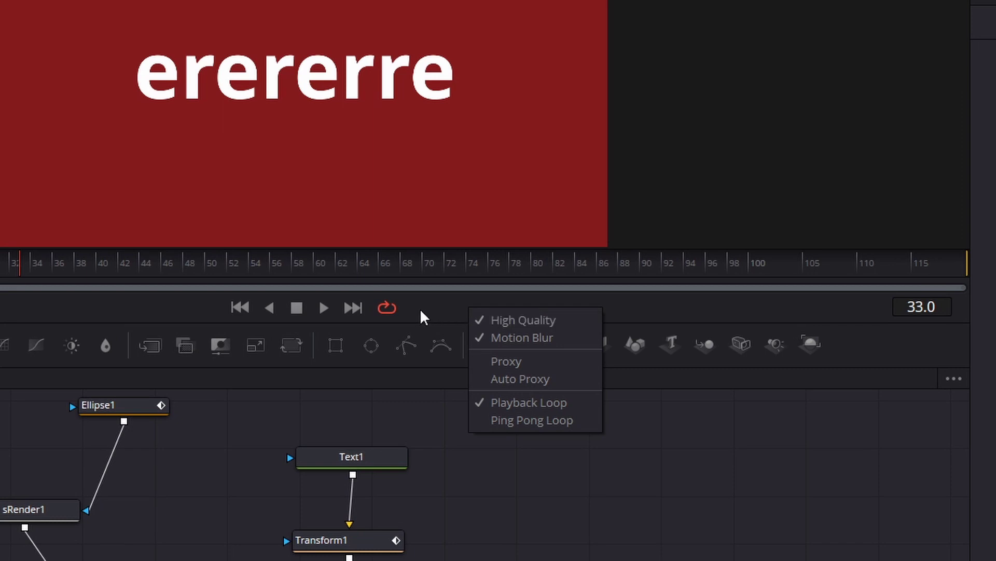
pyautogui.click(546, 322)
pyautogui.rightClick(510, 310)
pyautogui.click(550, 319)
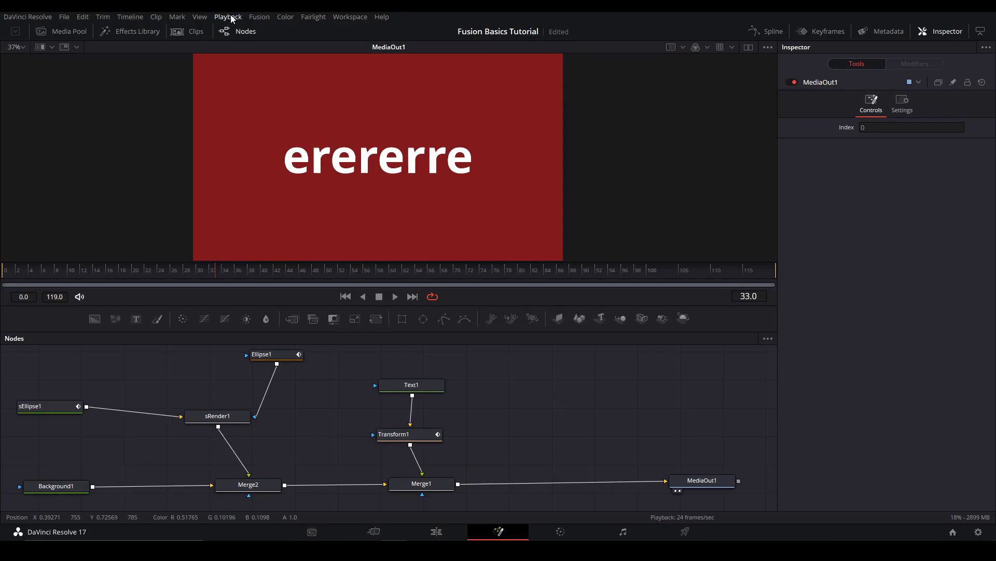
# Step: Set Playback > Timeline Proxy Mode to Quarter Resolution
pyautogui.click(231, 20)
pyautogui.moveTo(246, 51)
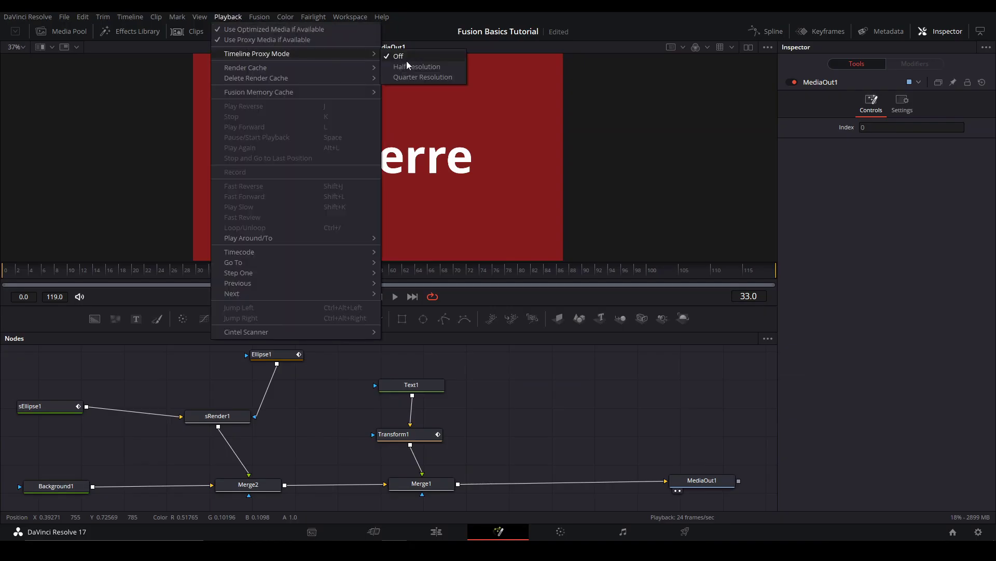
pyautogui.click(418, 78)
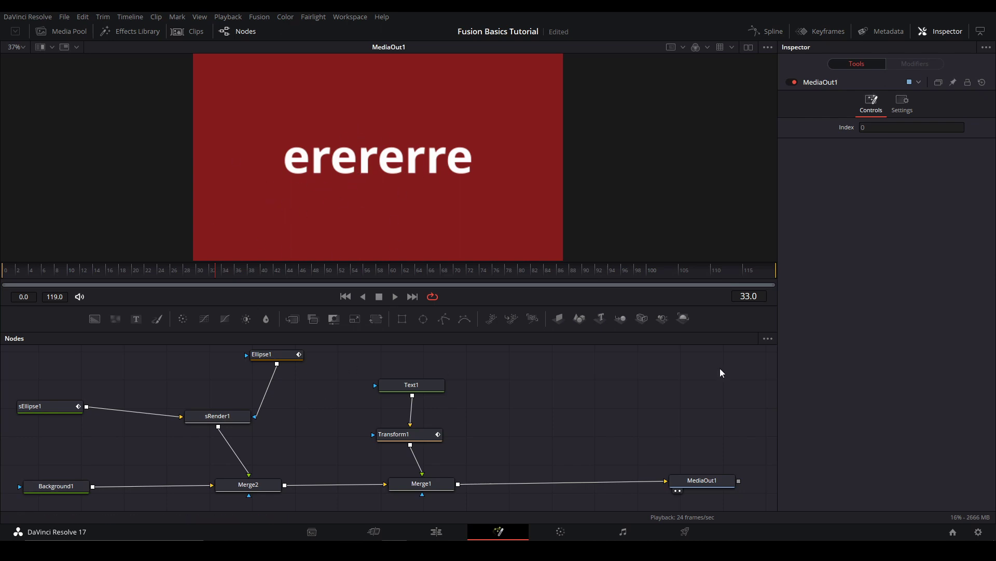
# Step: Play the ring animation from frame 0, then end the playback range at frame 37 and replay it
pyautogui.moveTo(24, 272); pyautogui.dragTo(2, 273)
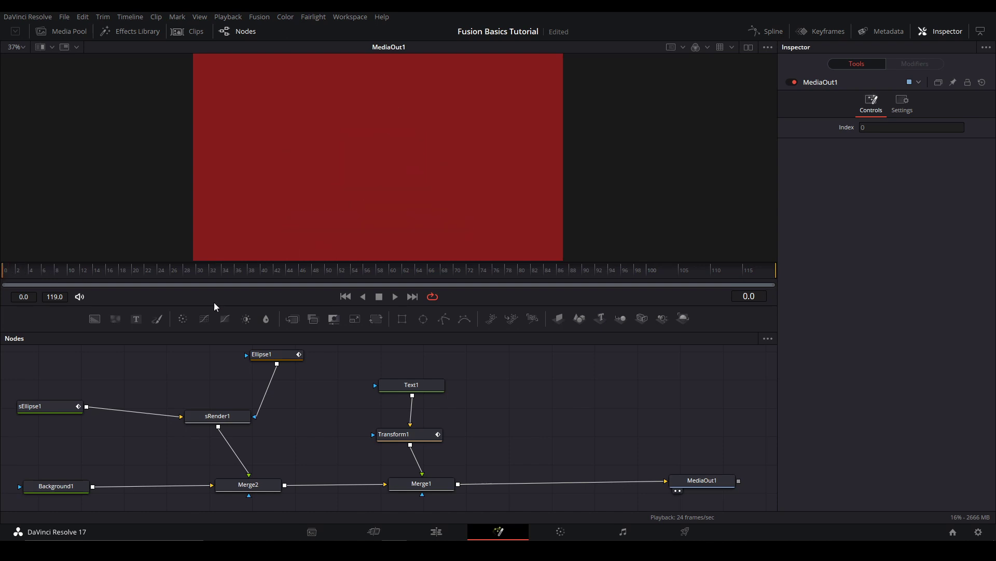
pyautogui.press('space')
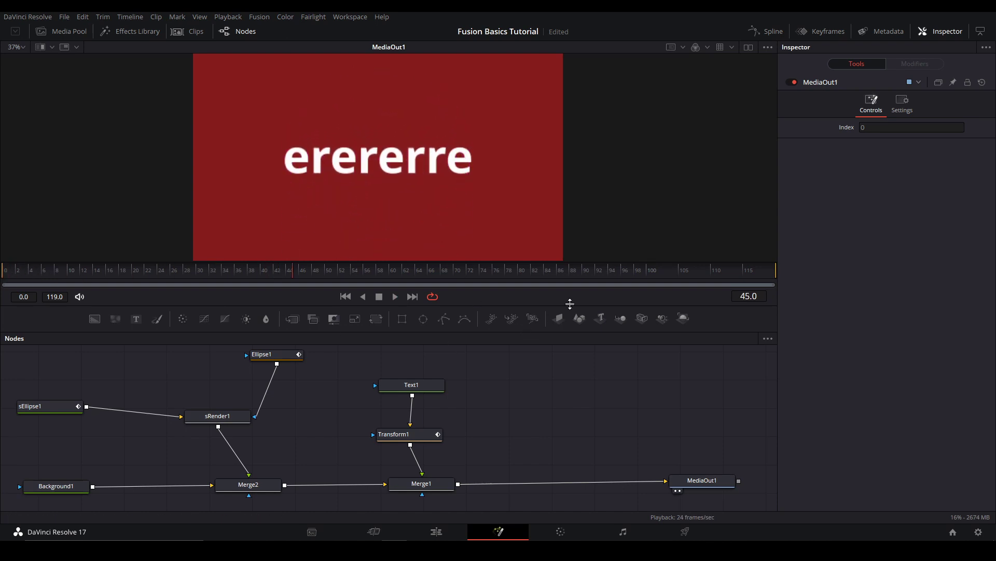
pyautogui.moveTo(775, 272); pyautogui.dragTo(499, 272)
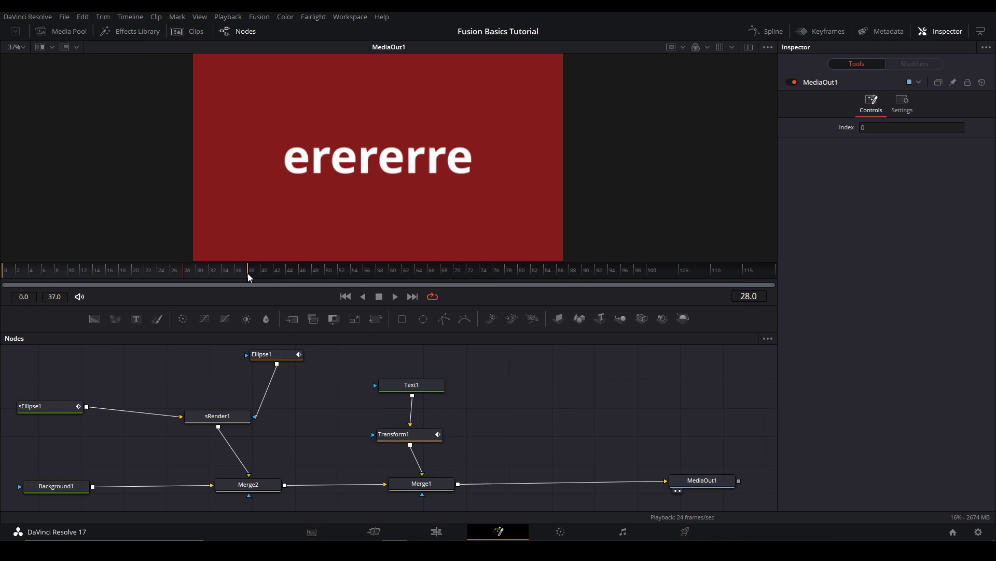
pyautogui.press('space')
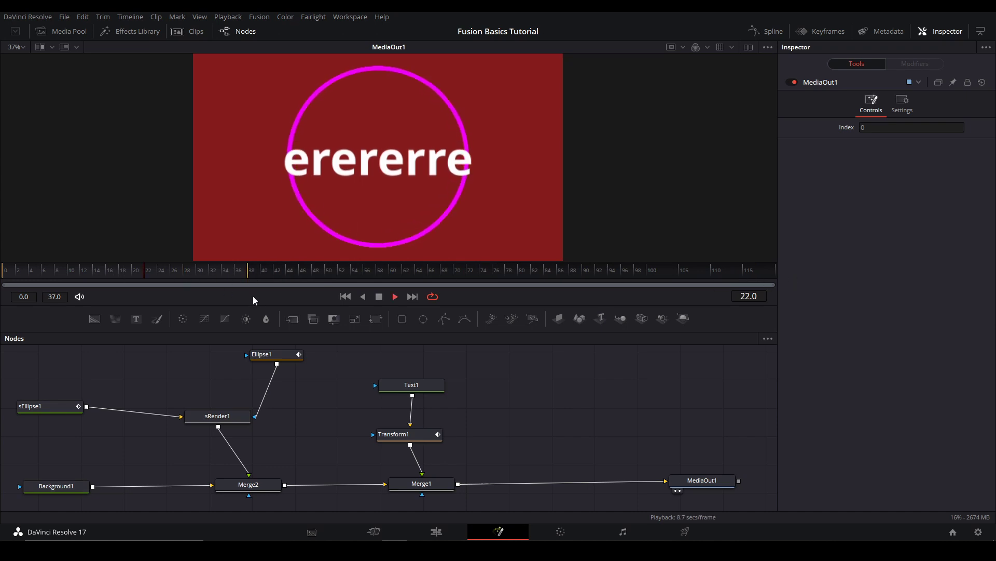